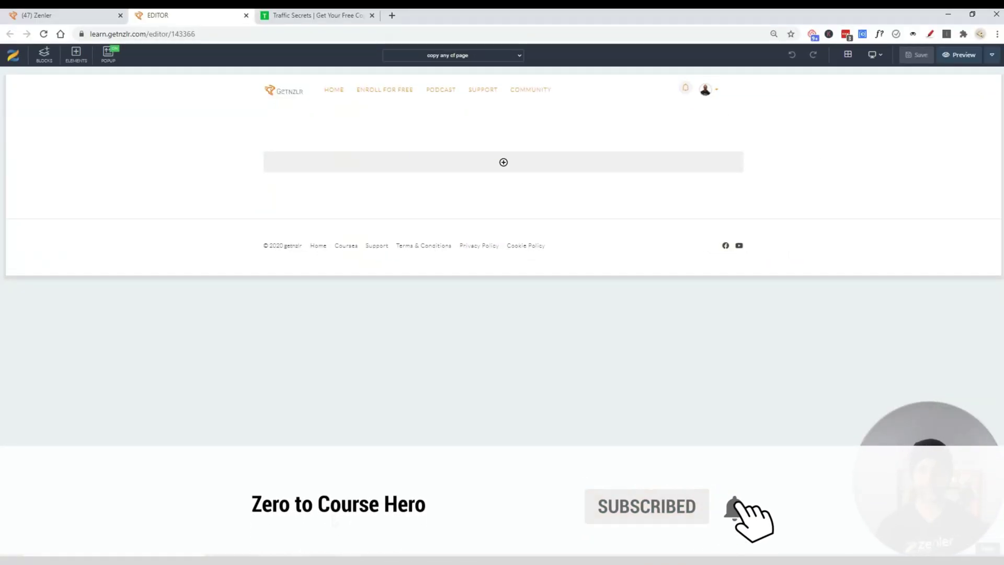
Examine the Traffic Secrets sales page, the Zenler site's page list and the blank page open in the editor.
left_click(339, 17)
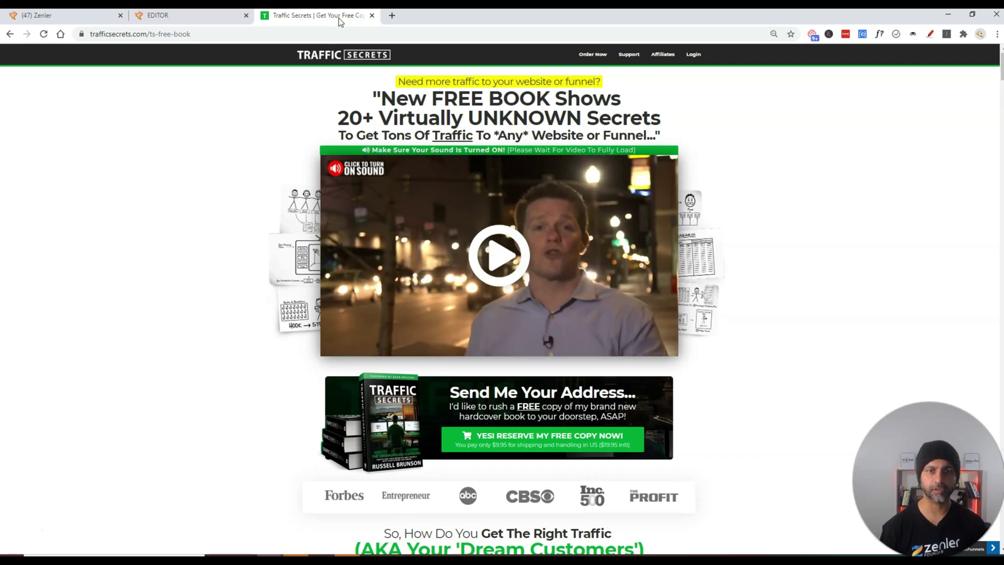
left_click(36, 18)
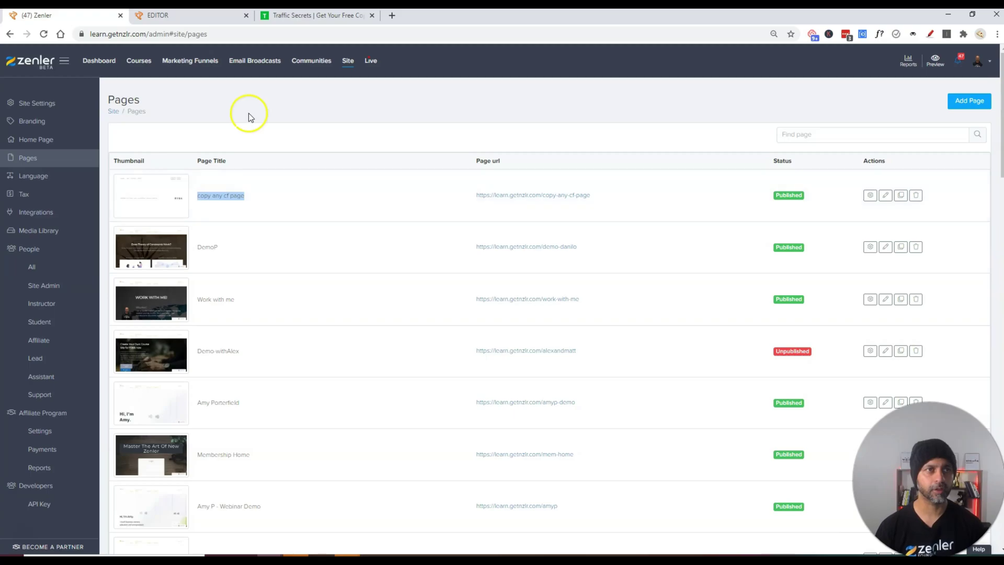
left_click(199, 16)
left_click(342, 14)
left_click(663, 57)
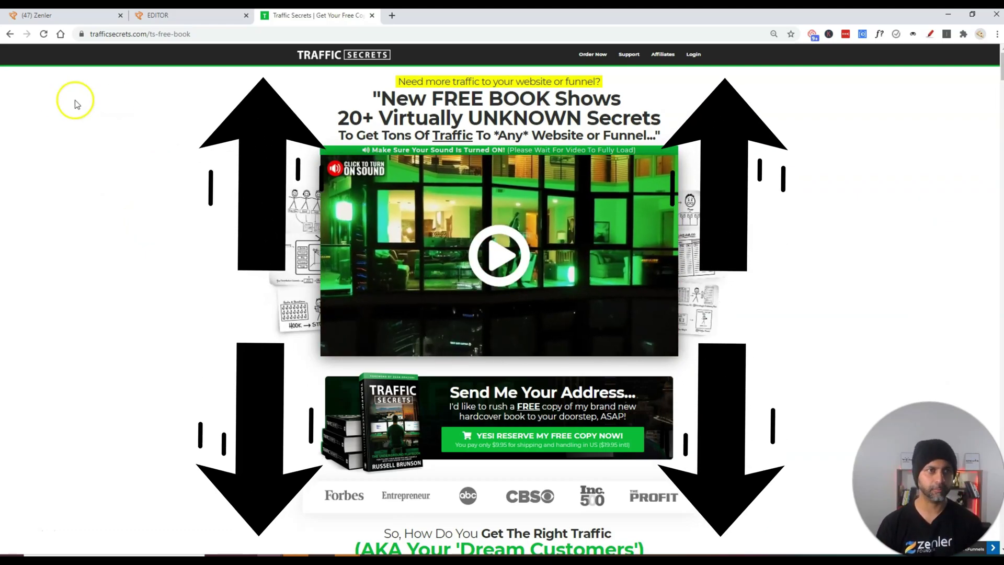
scroll(510, 162, "down", 9)
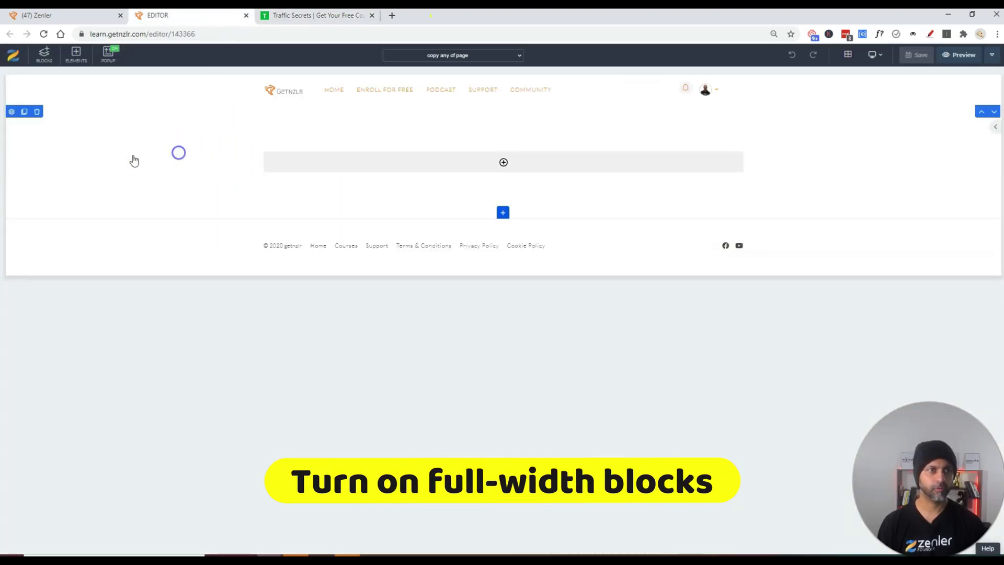
Turn on Full Width for the blank page's block and save the page.
left_click(11, 112)
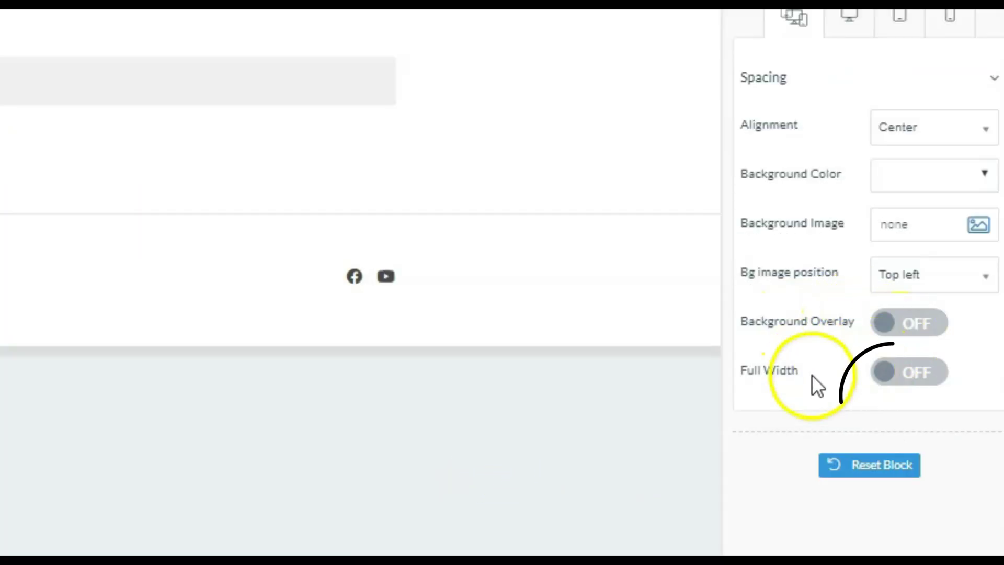
left_click(905, 373)
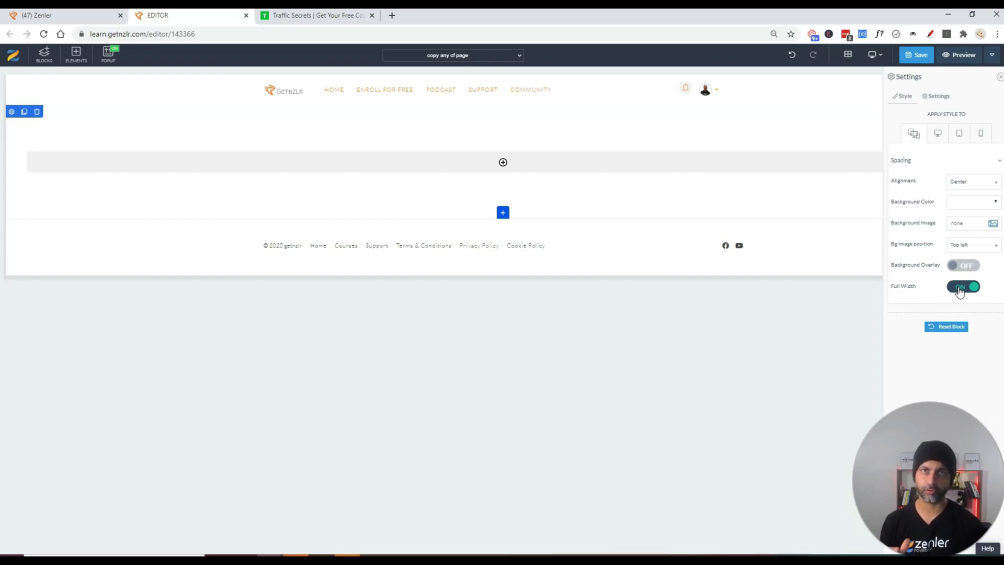
left_click(915, 55)
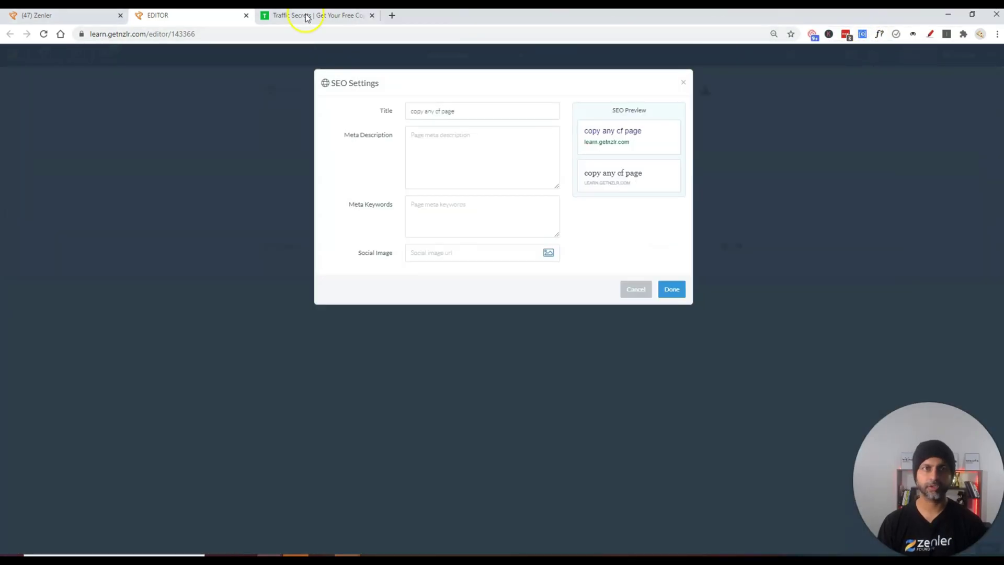
Switch to the Traffic Secrets page and copy its top line "Need more traffic to your website or funnel?".
left_click(307, 18)
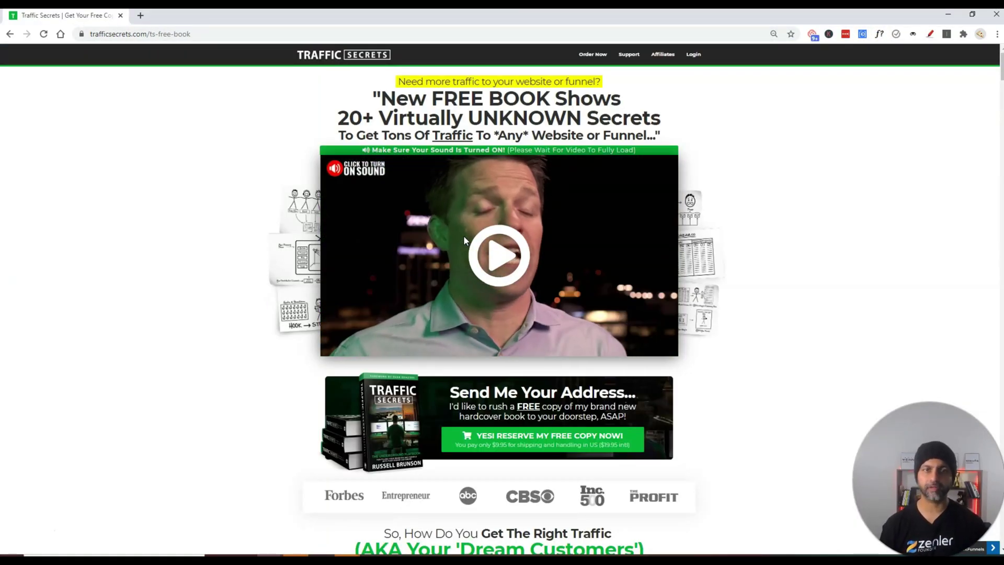
left_click(528, 245)
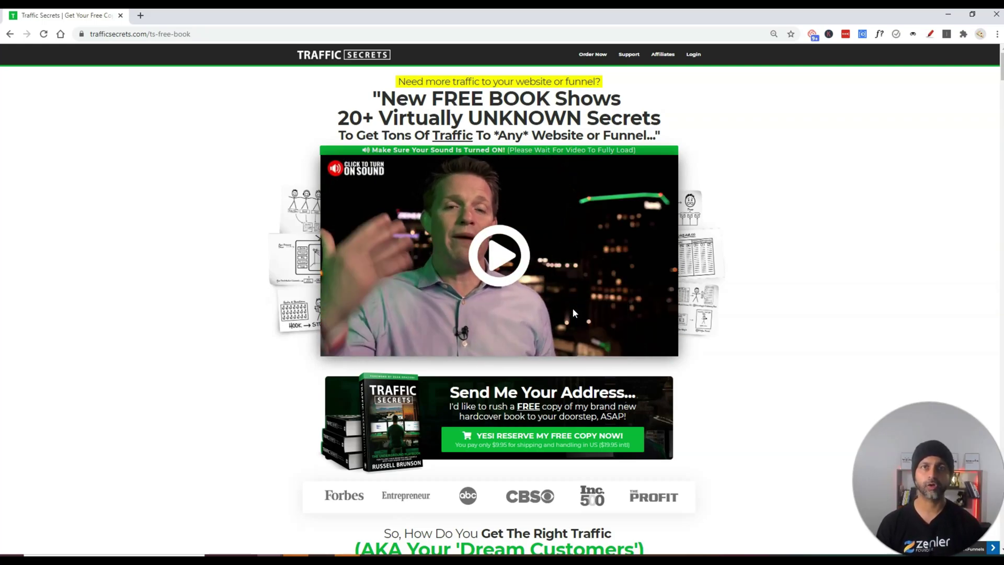
left_click(569, 242)
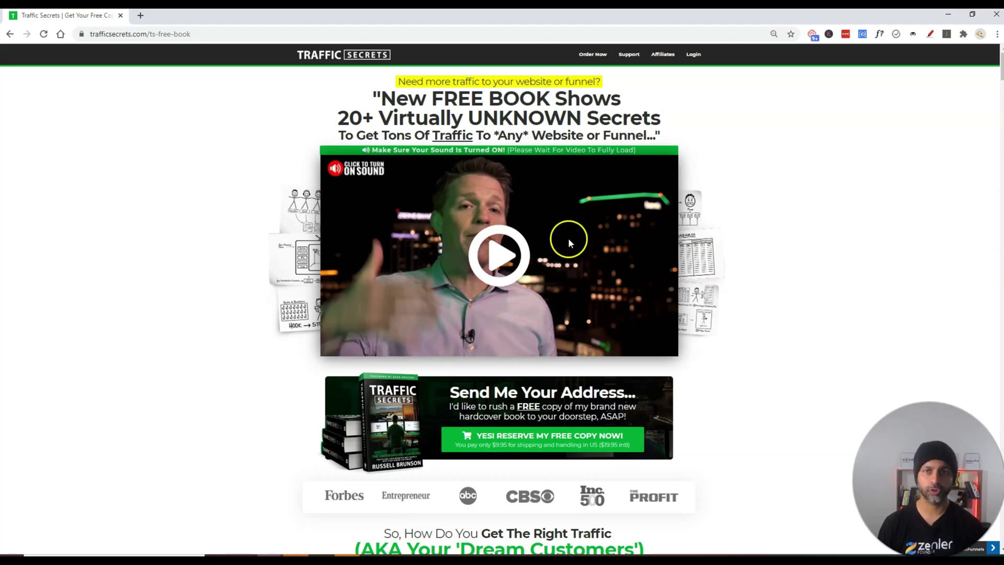
left_click(402, 85)
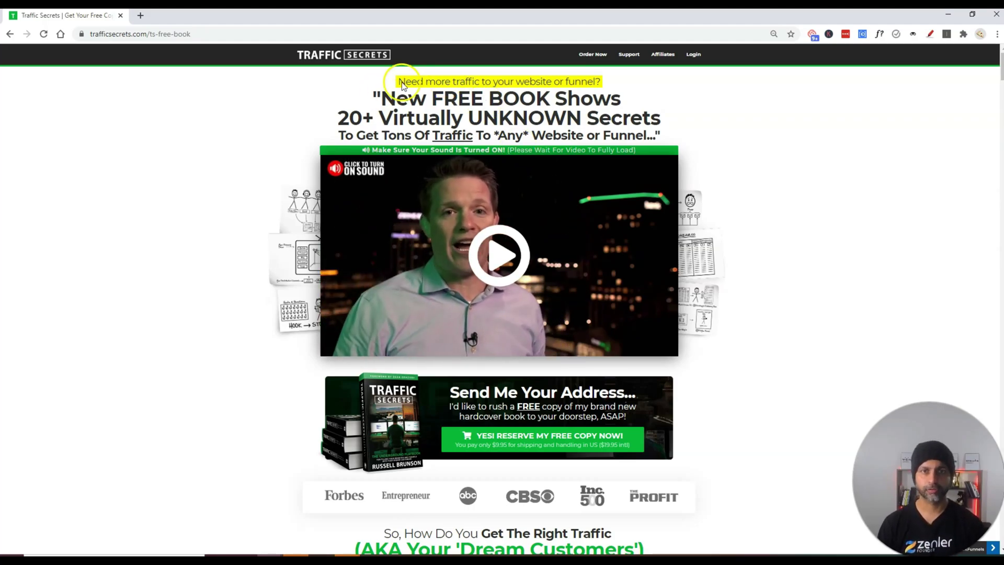
left_click_drag(403, 85, 609, 80)
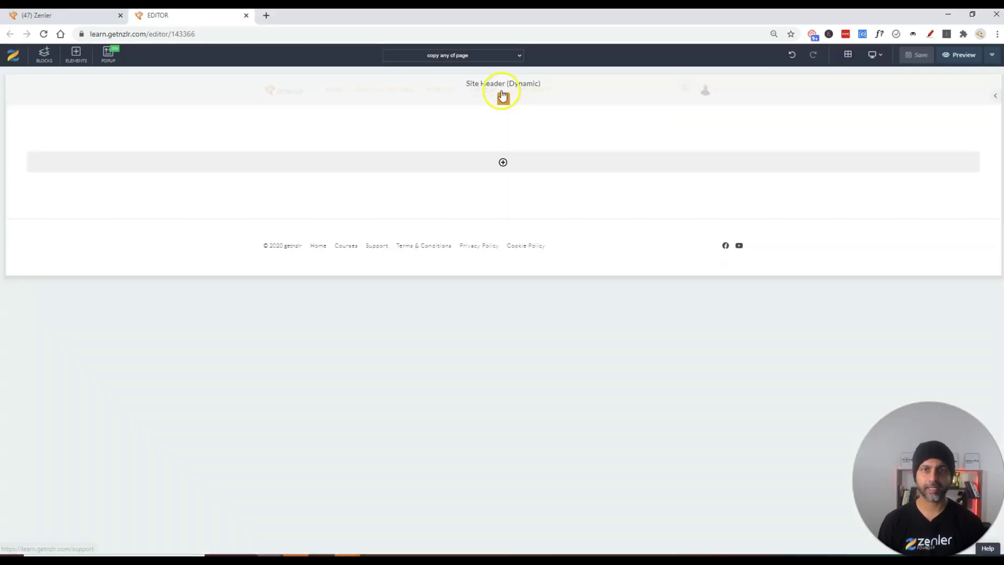
In the Zenler editor, add a 100% row with an H1 heading reading "Need more traffic to your website or funnel?" and open the row's settings.
left_click(505, 162)
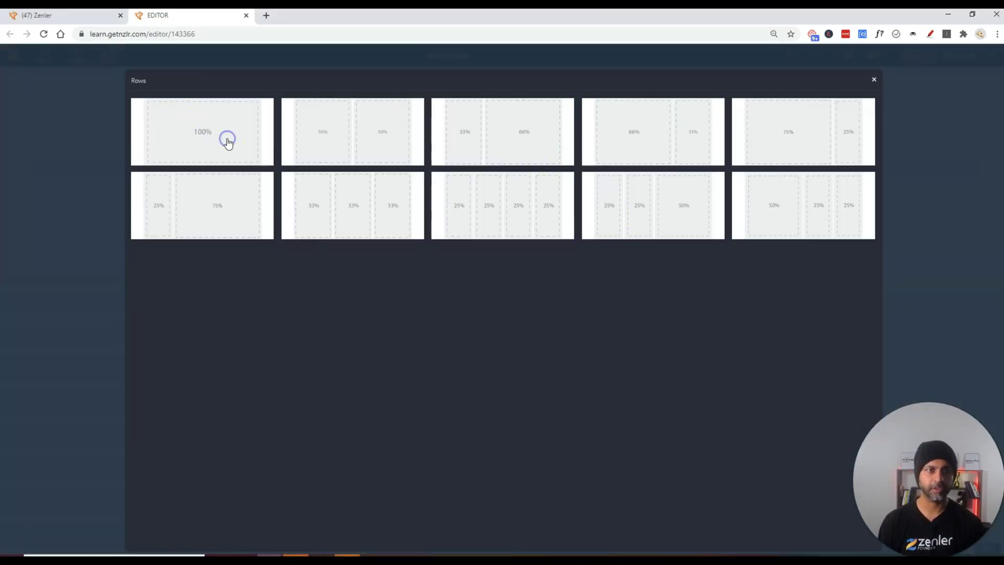
left_click(227, 141)
left_click(492, 167)
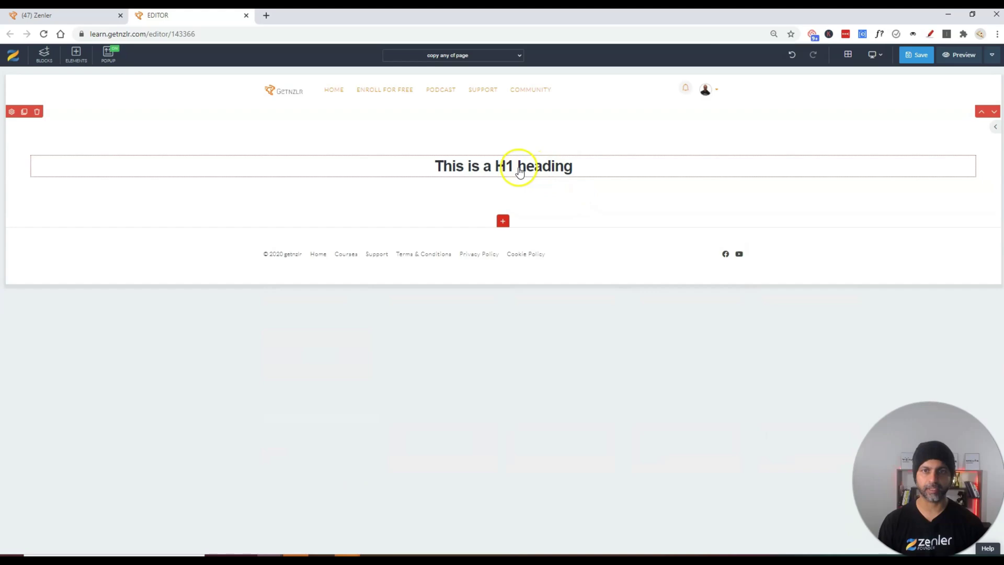
left_click(520, 170)
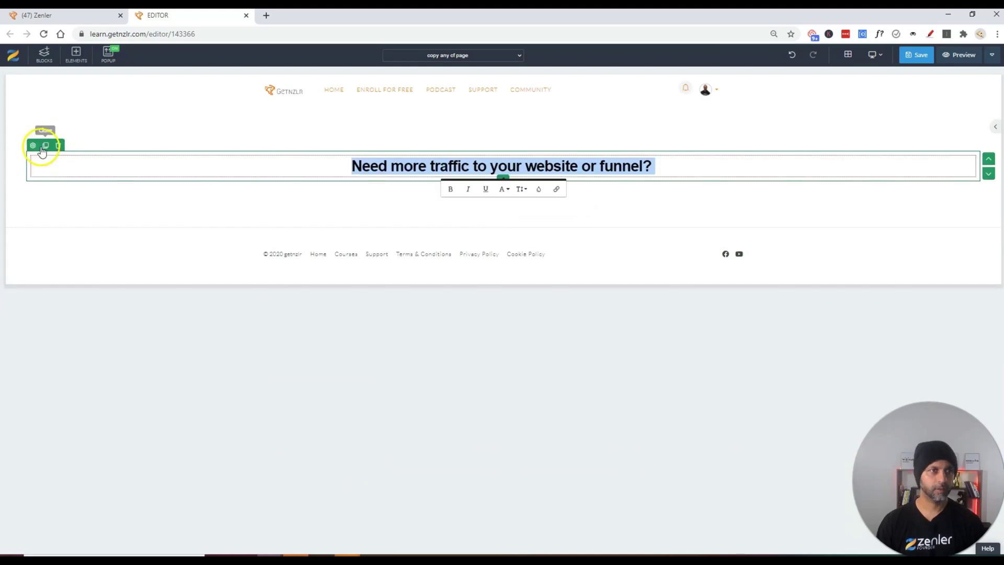
left_click(34, 146)
left_click(33, 146)
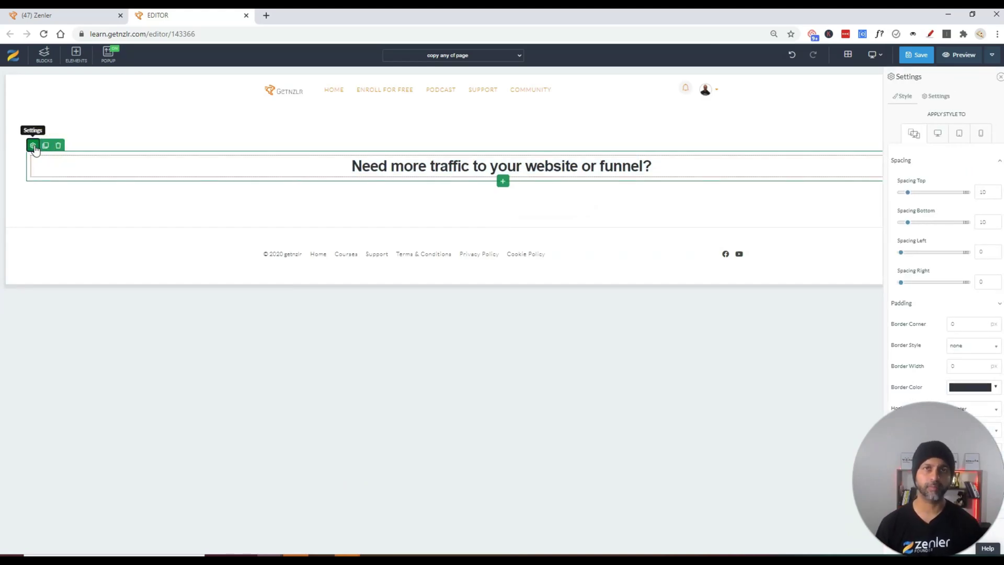
Add a row of three 33% columns below the heading and widen its middle column by narrowing both outer ones.
left_click(503, 182)
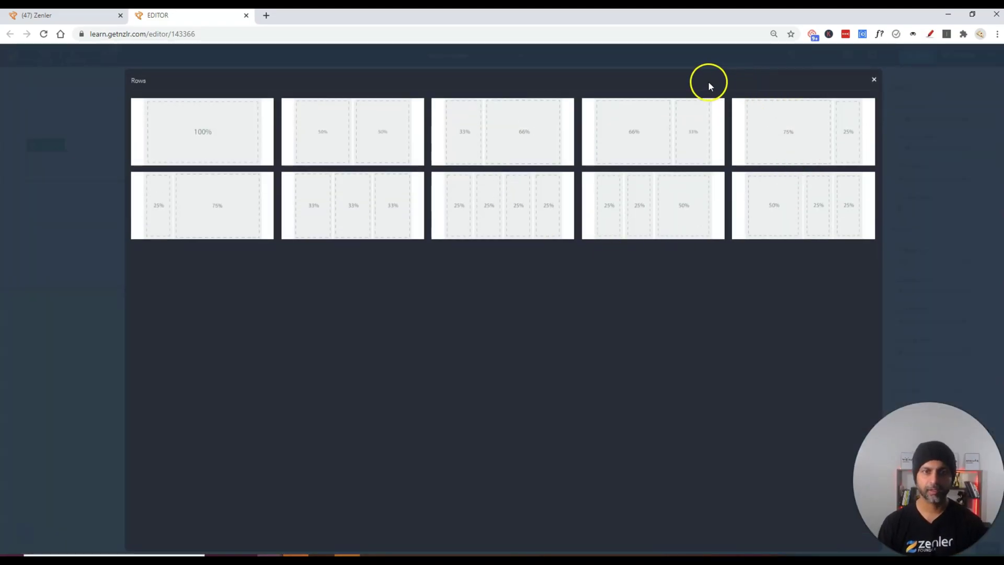
left_click(309, 215)
left_click(271, 200)
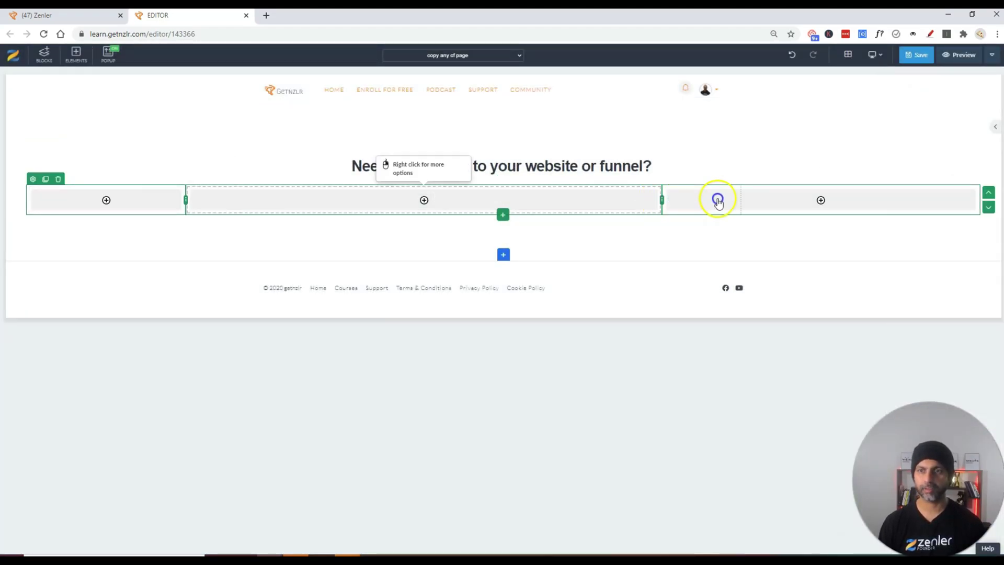
left_click_drag(791, 200, 792, 200)
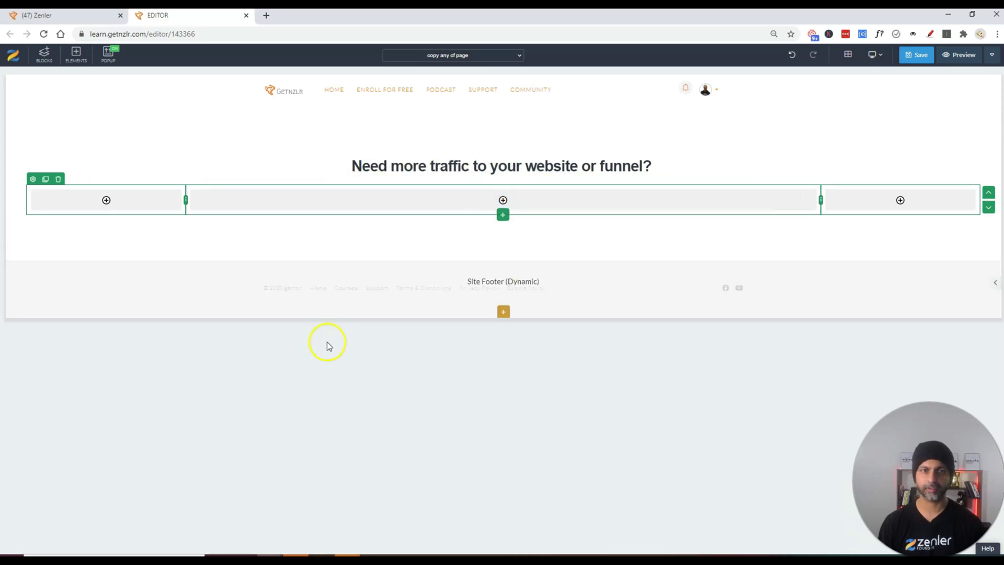
left_click_drag(186, 200, 134, 204)
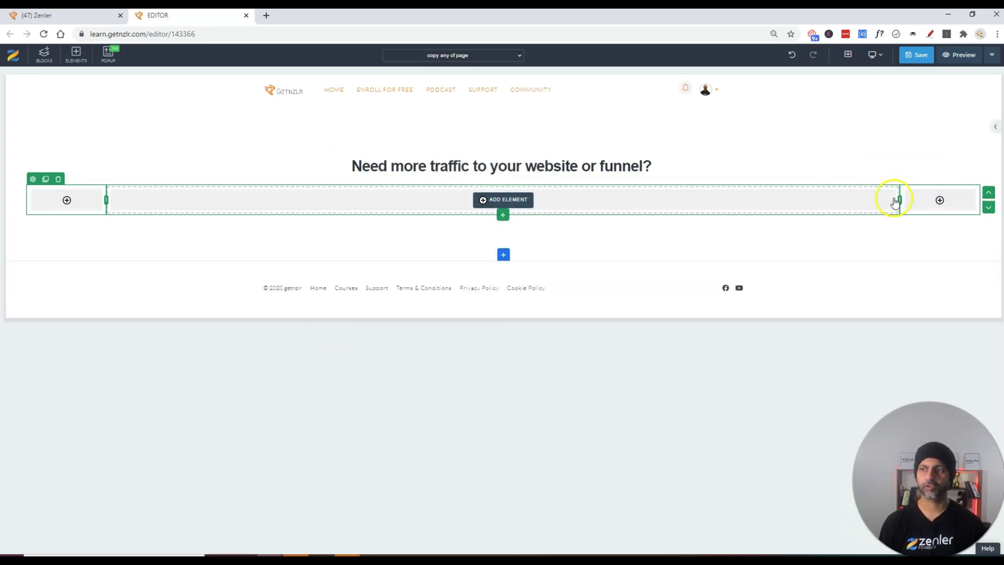
left_click_drag(851, 202, 851, 201)
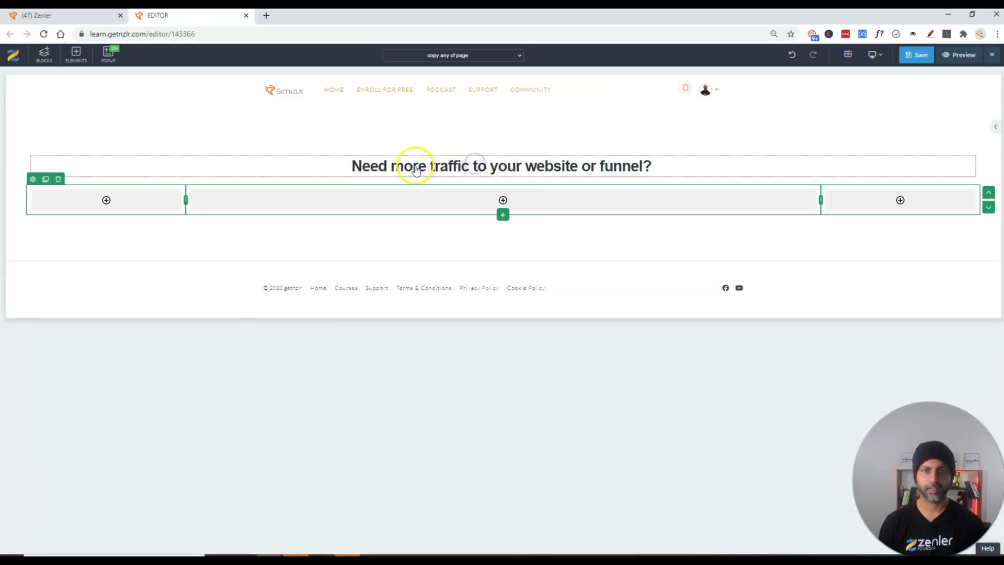
Move the heading into the middle column of the three-column row and delete the emptied row above.
left_click(413, 164)
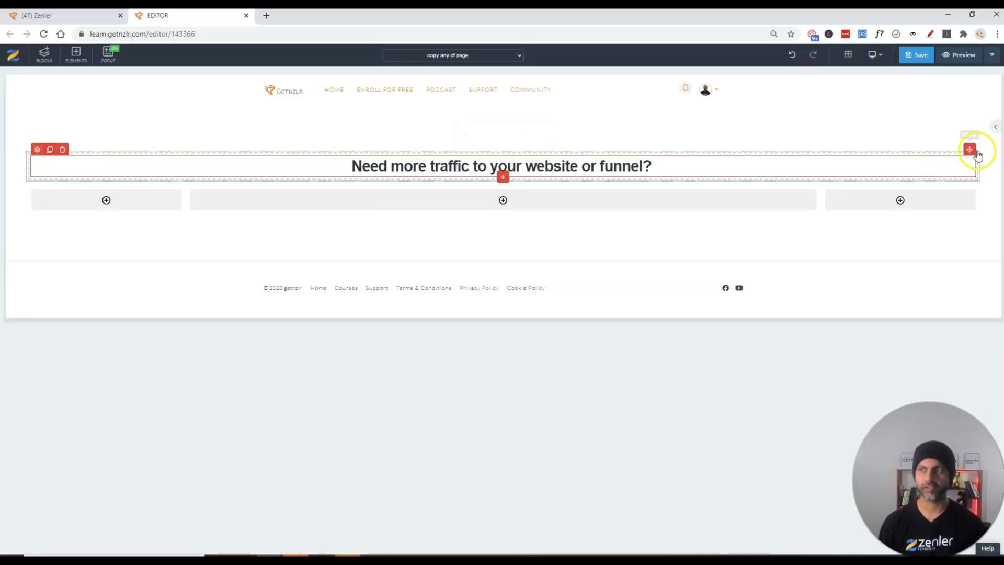
left_click_drag(969, 150, 532, 217)
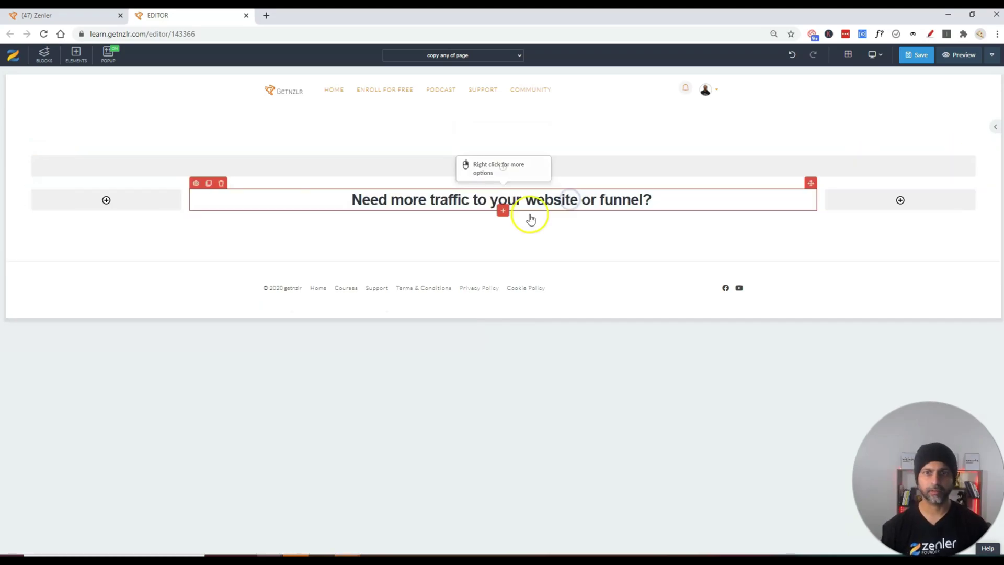
left_click(245, 160)
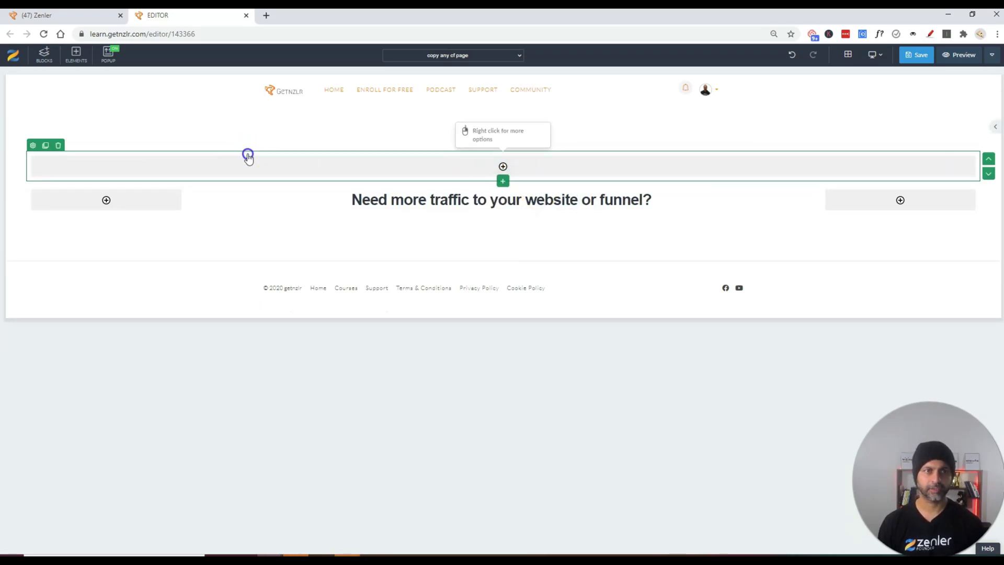
left_click(58, 146)
Reduce the font size of the whole "Need more traffic to your website or funnel?" heading.
triple_click(534, 170)
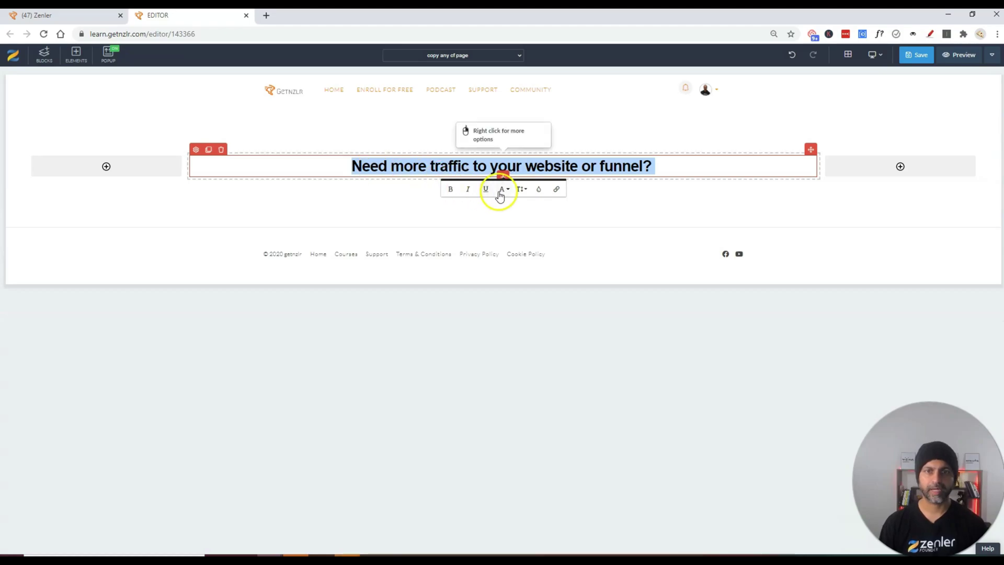
left_click(500, 193)
left_click(529, 256)
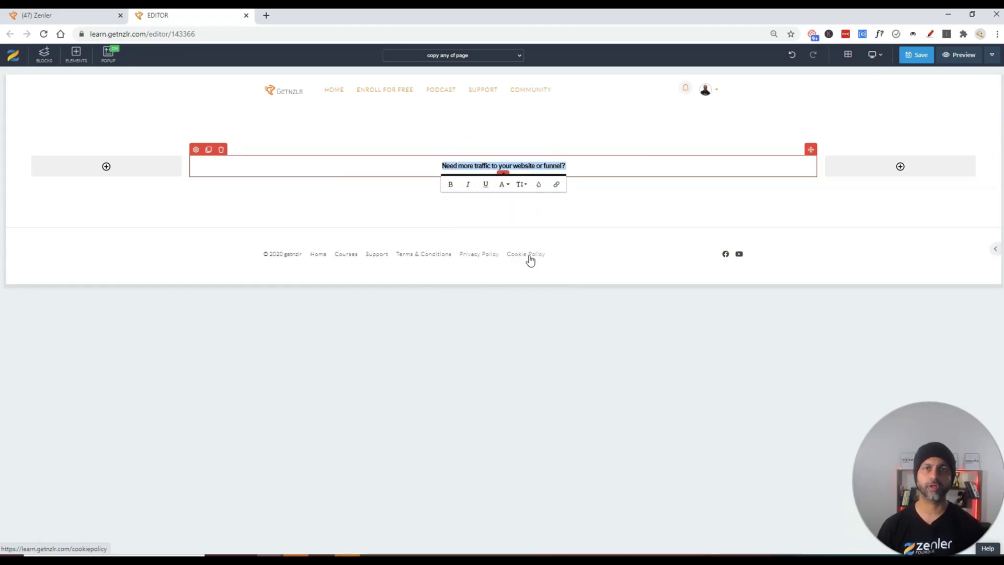
Sample the yellow highlight behind the Traffic Secrets top line and set it as the heading text's background colour.
left_click(539, 184)
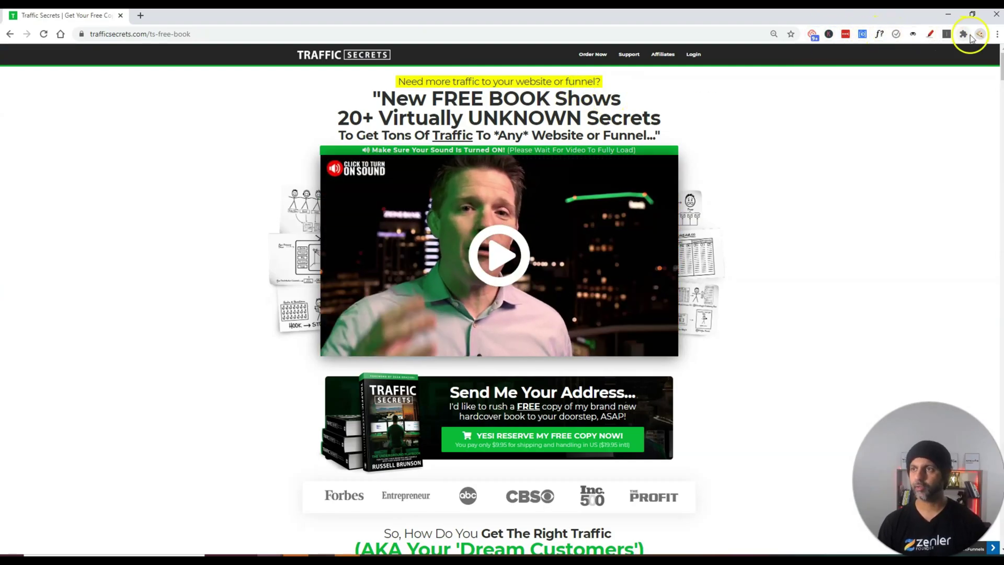
left_click(963, 34)
left_click(879, 129)
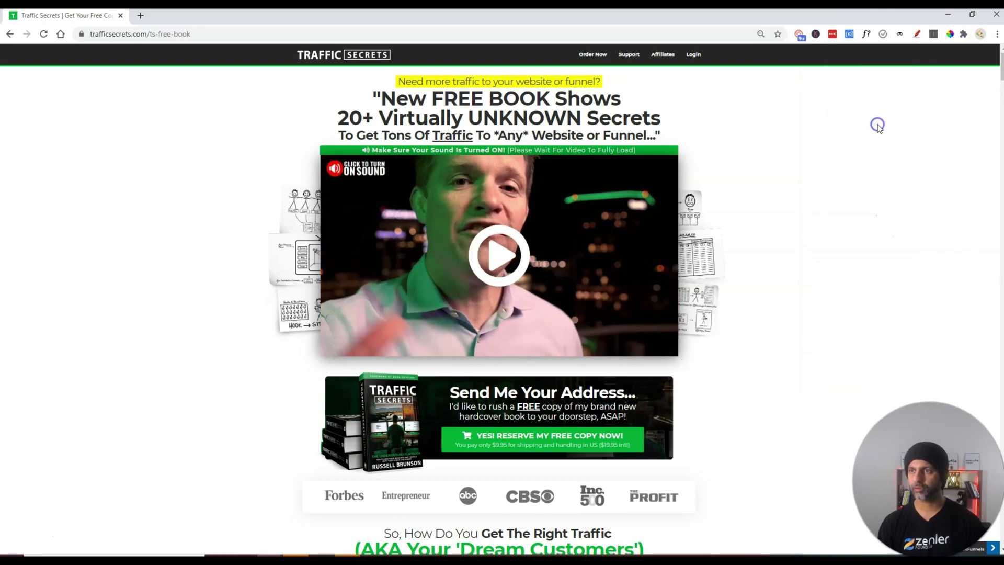
left_click(599, 82)
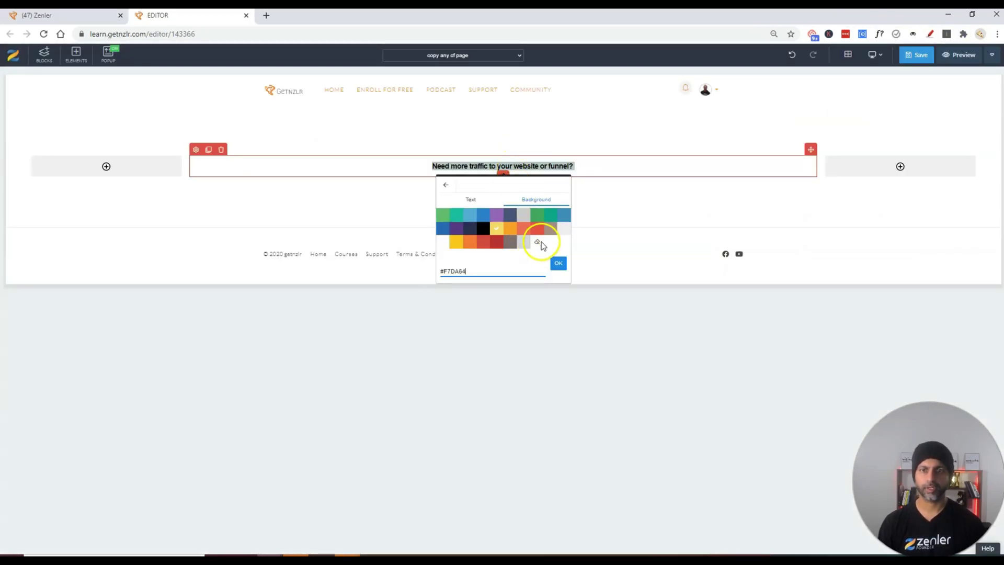
left_click_drag(484, 273, 453, 272)
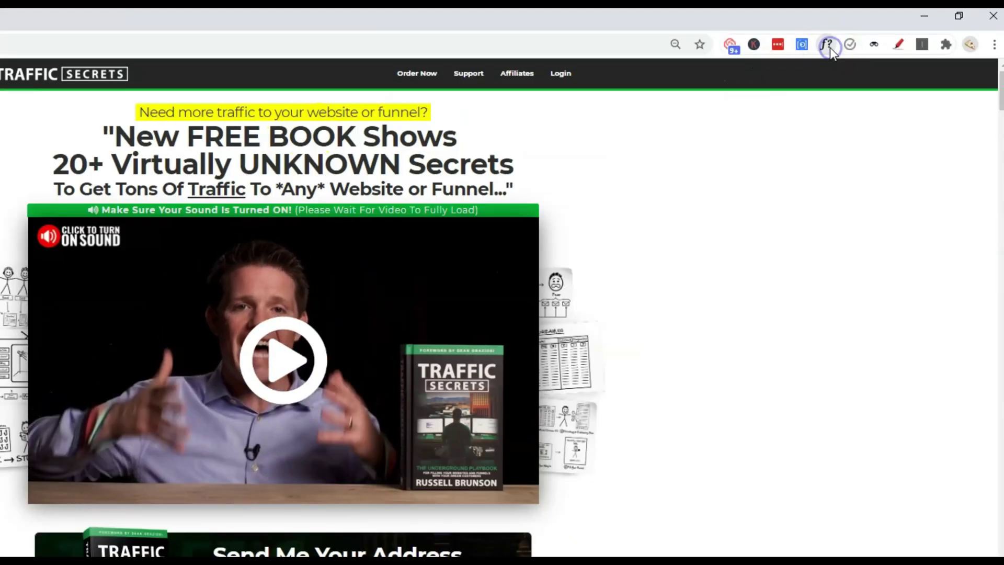
Identify the font of the Traffic Secrets top line and apply the same font to the heading in the editor.
left_click(879, 34)
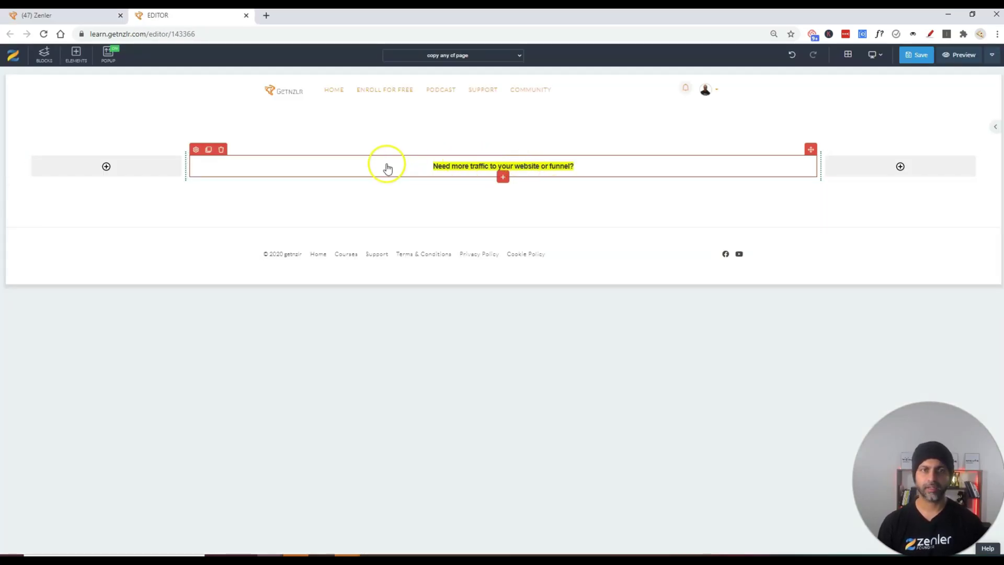
left_click(450, 168)
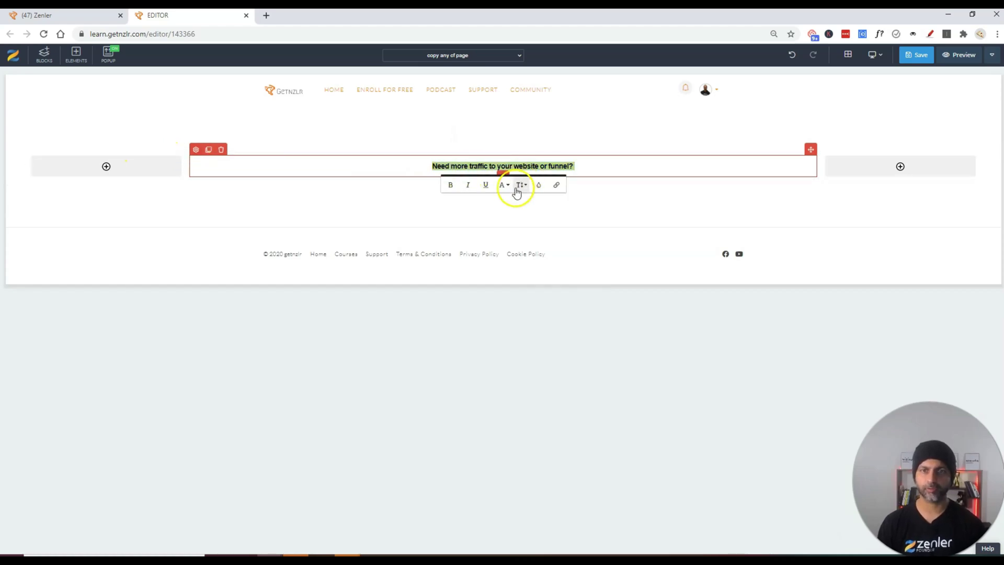
left_click(503, 185)
left_click(527, 219)
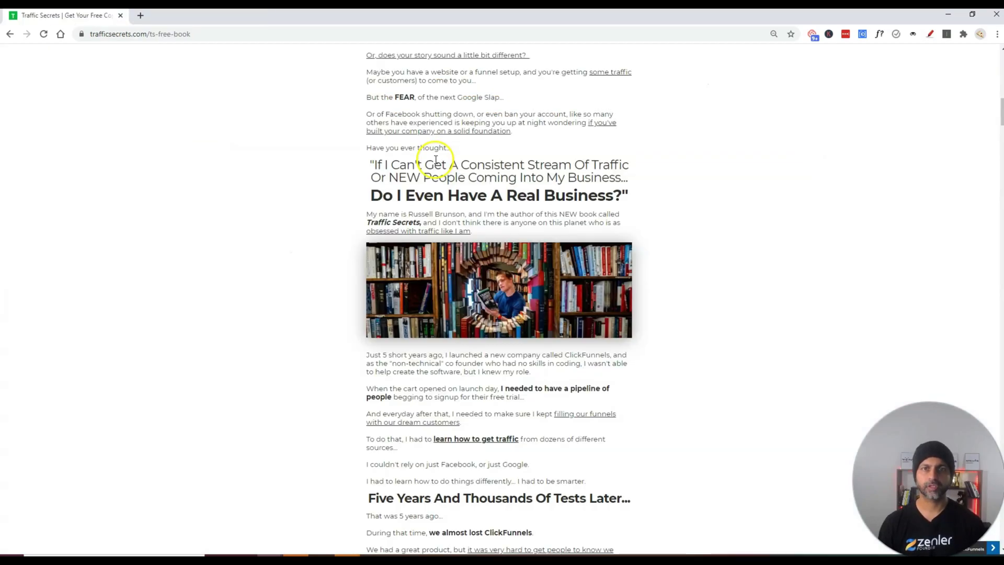
Copy the "New FREE BOOK Shows 20+ Virtually UNKNOWN Secrets..." headline from the Traffic Secrets page into a new element below the highlighted heading.
scroll(438, 156, "up", 15)
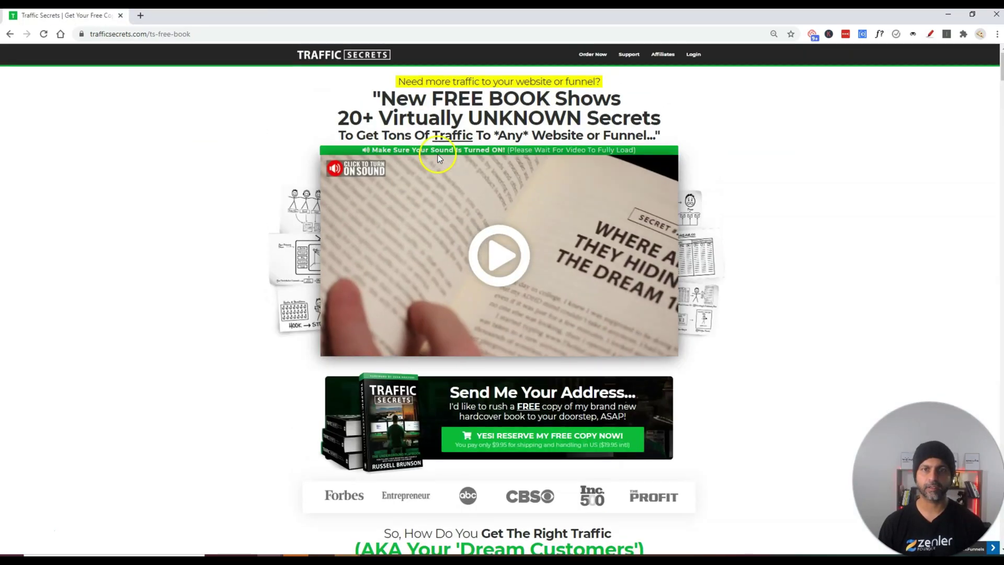
left_click_drag(373, 98, 677, 141)
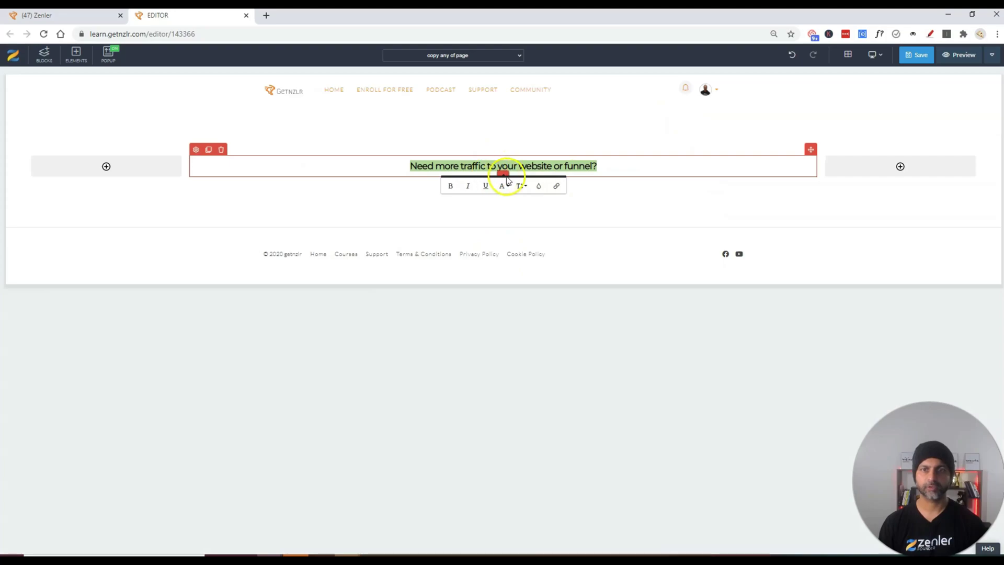
left_click(503, 176)
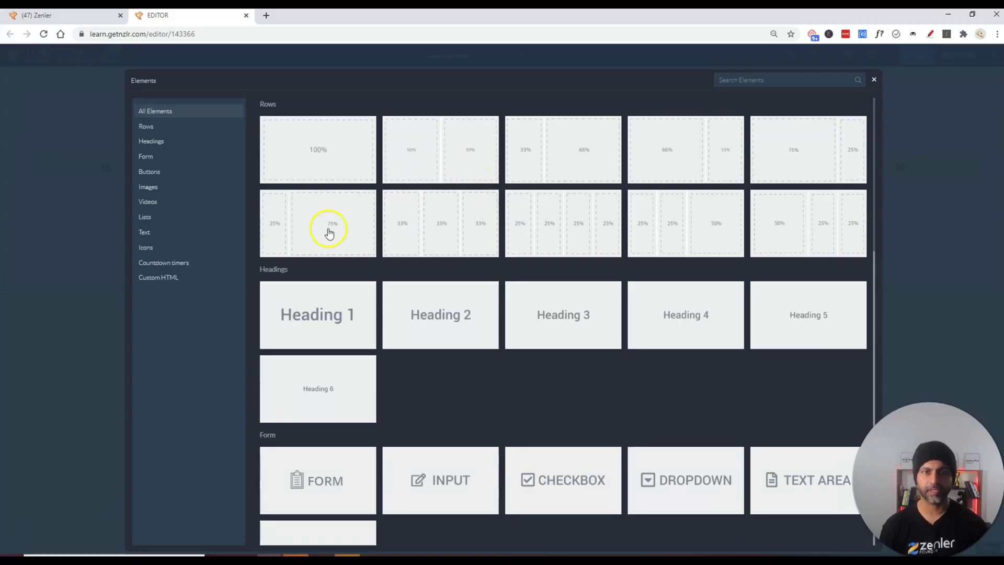
left_click(332, 229)
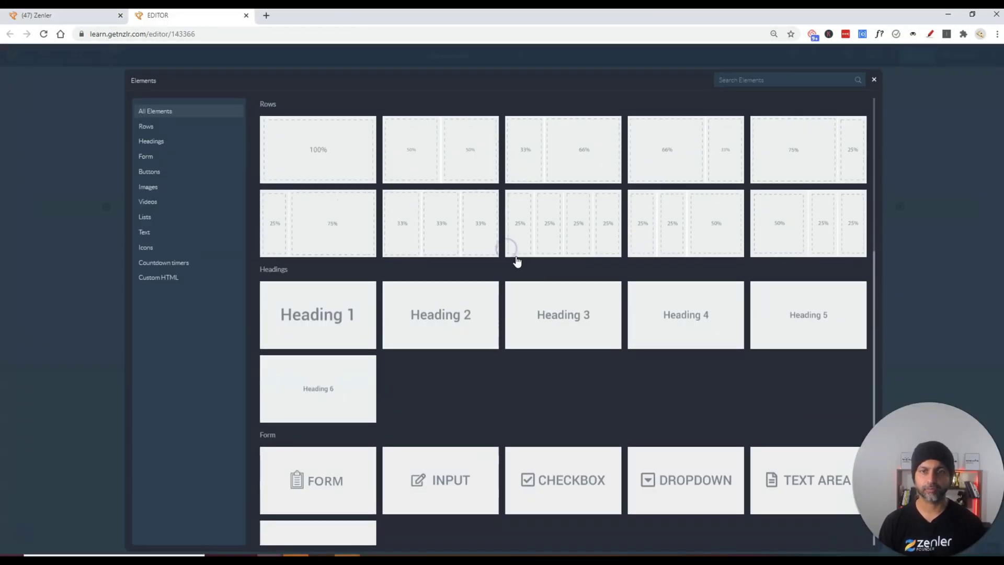
Add a video element below the headline and shrink it, keeping it centred in the middle column.
scroll(304, 201, "down", 10)
left_click(304, 201)
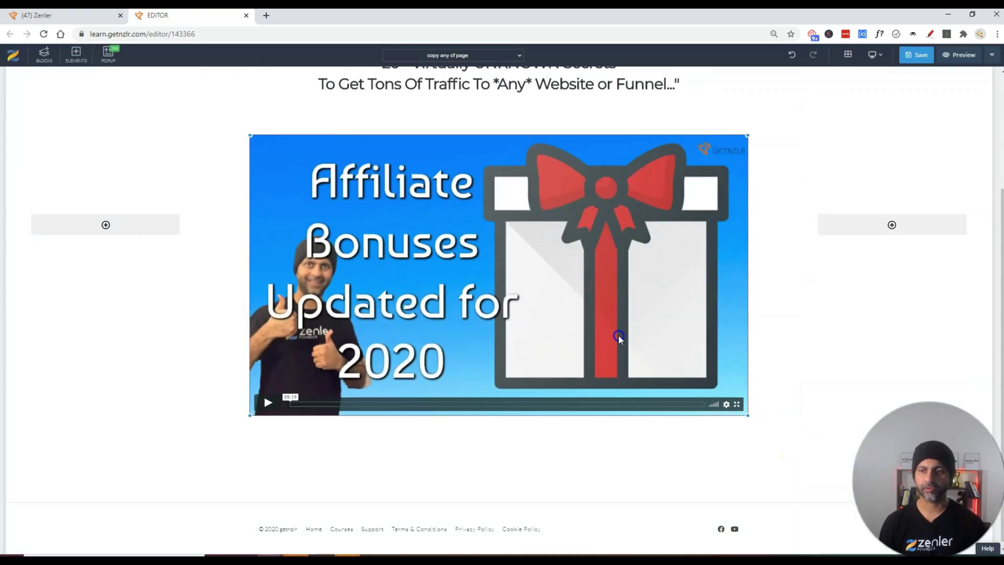
scroll(531, 184, "down", 3)
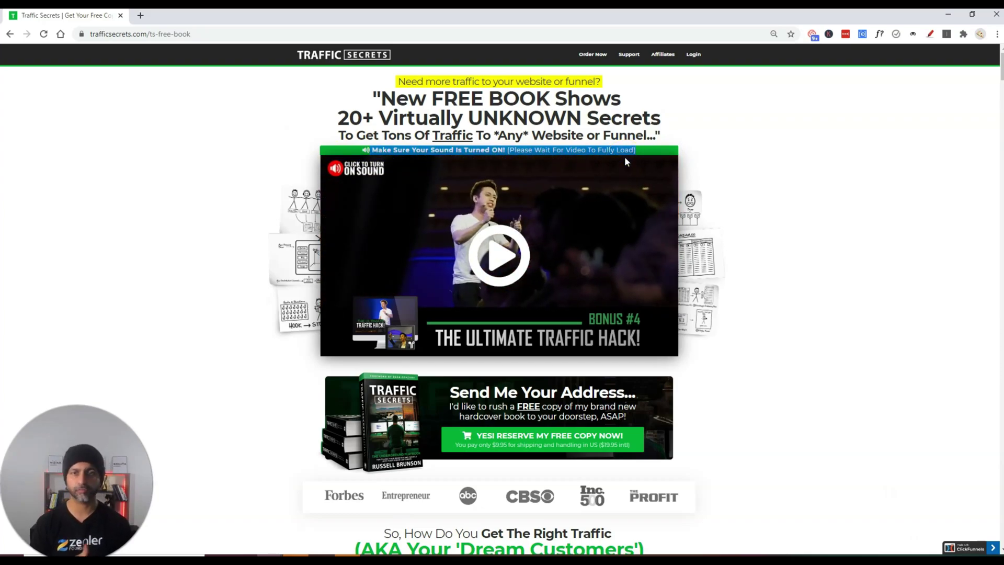
Add a placeholder text block in a new row below the video.
scroll(625, 155, "down", 3)
left_click(509, 273)
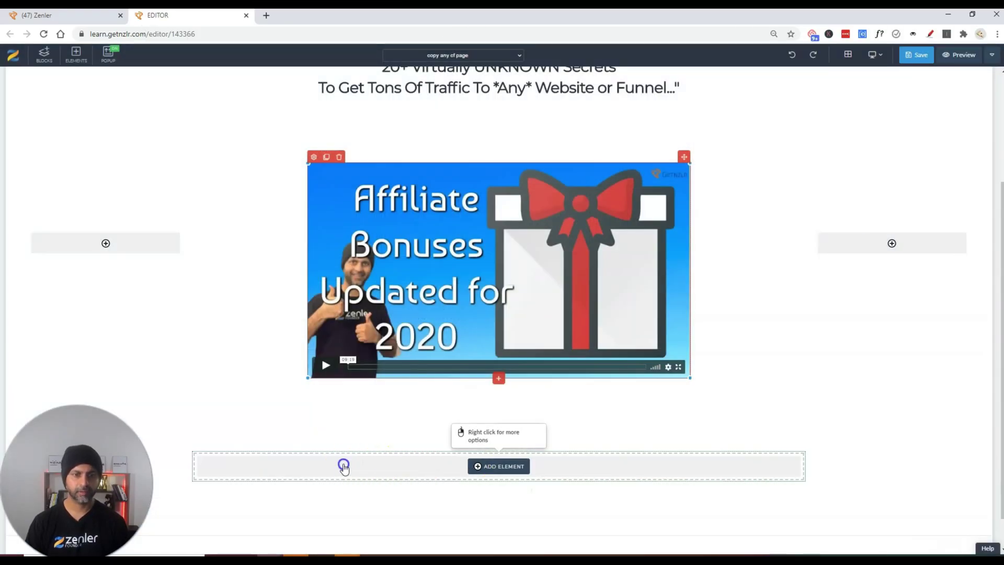
left_click(343, 465)
scroll(570, 369, "down", 10)
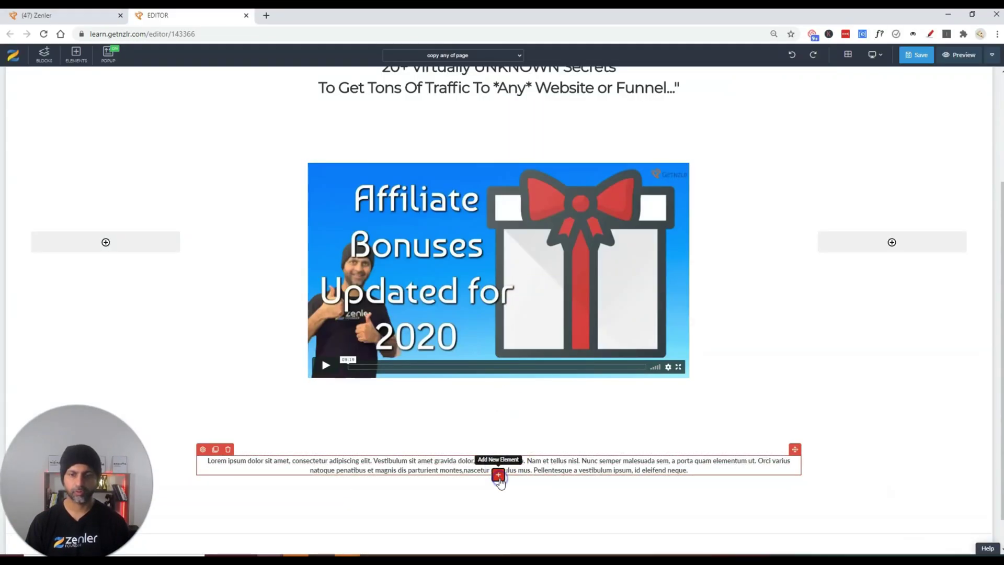
Add a Submit button and a 50% / 50% row below the video, and move the placeholder text into the row's right column.
left_click(498, 475)
right_click(242, 459)
left_click(265, 464)
left_click(499, 475)
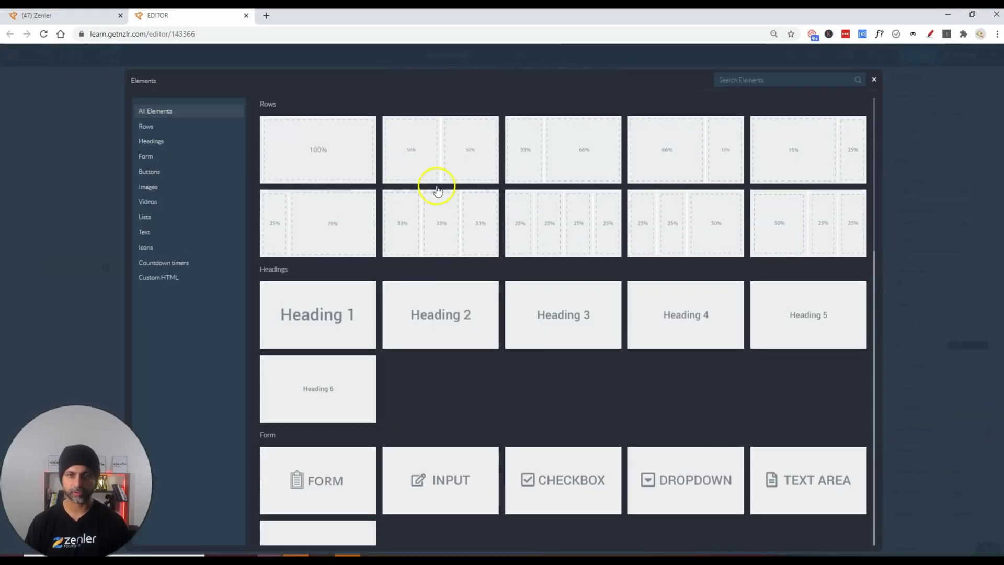
left_click(445, 150)
left_click_drag(795, 449, 657, 500)
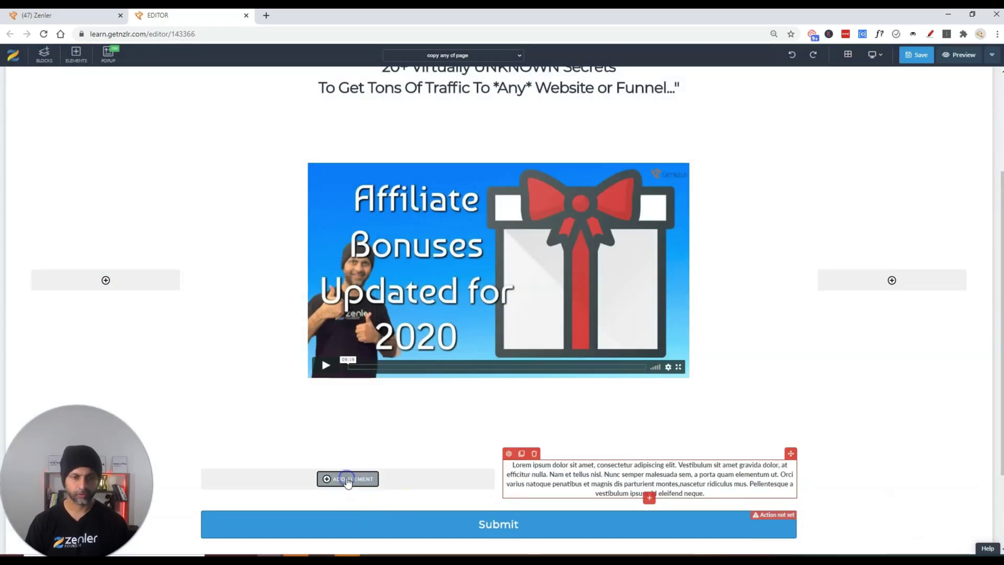
Insert the Traffic Secrets book image in the row's left column and reduce its size.
left_click(349, 480)
left_click(150, 186)
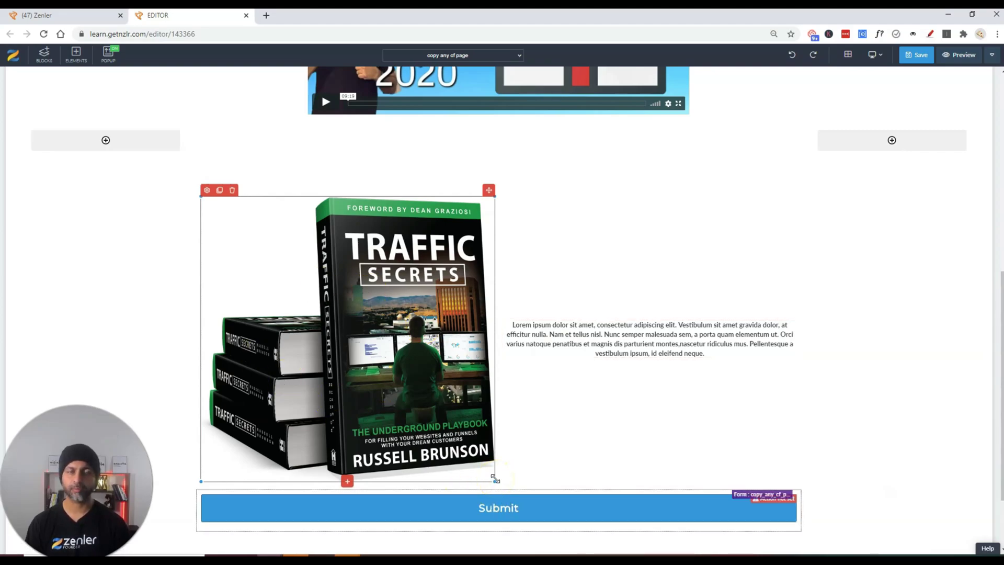
left_click_drag(495, 479, 372, 375)
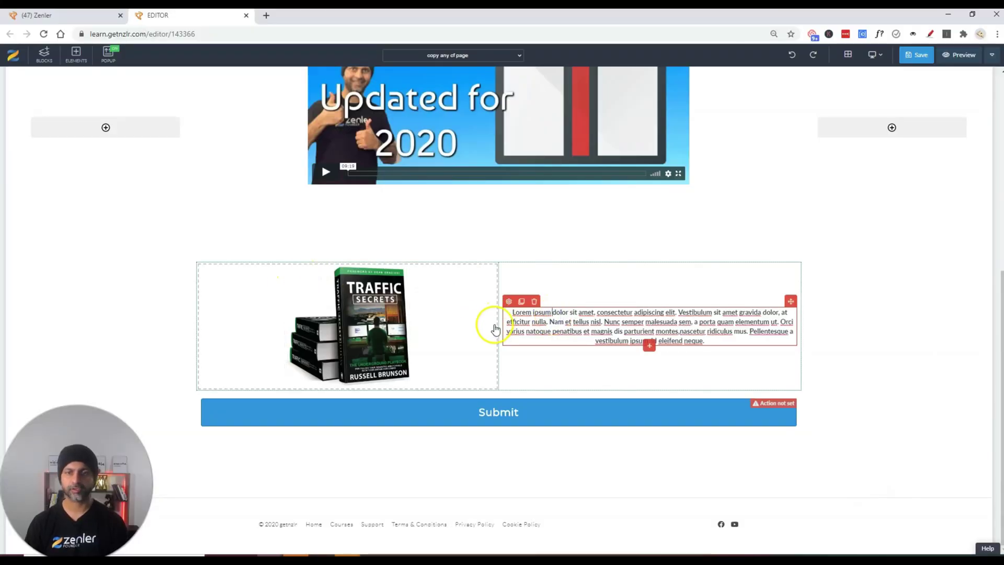
Add a third column to the row, move the book image into the middle column and adjust the column widths.
right_click(235, 328)
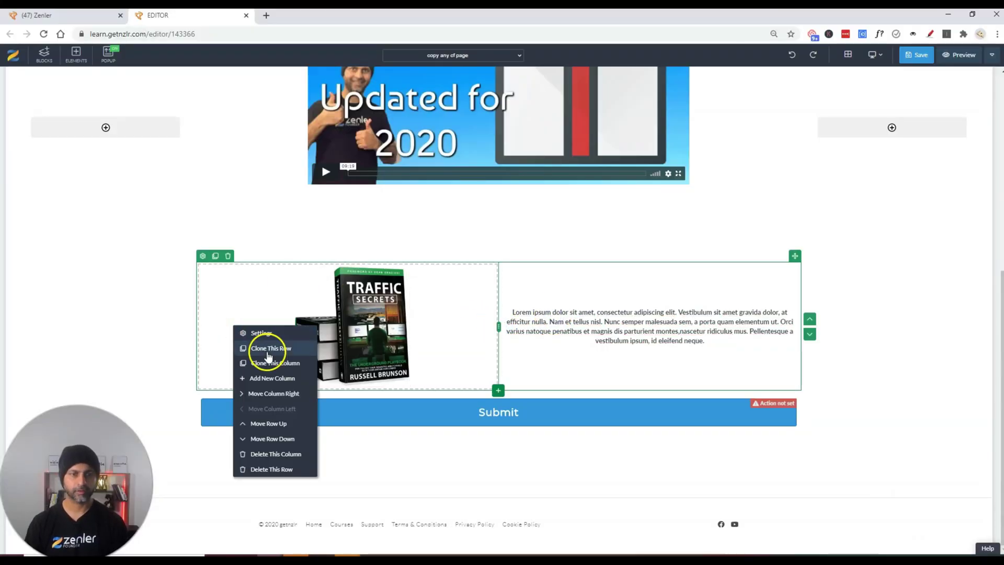
left_click(279, 385)
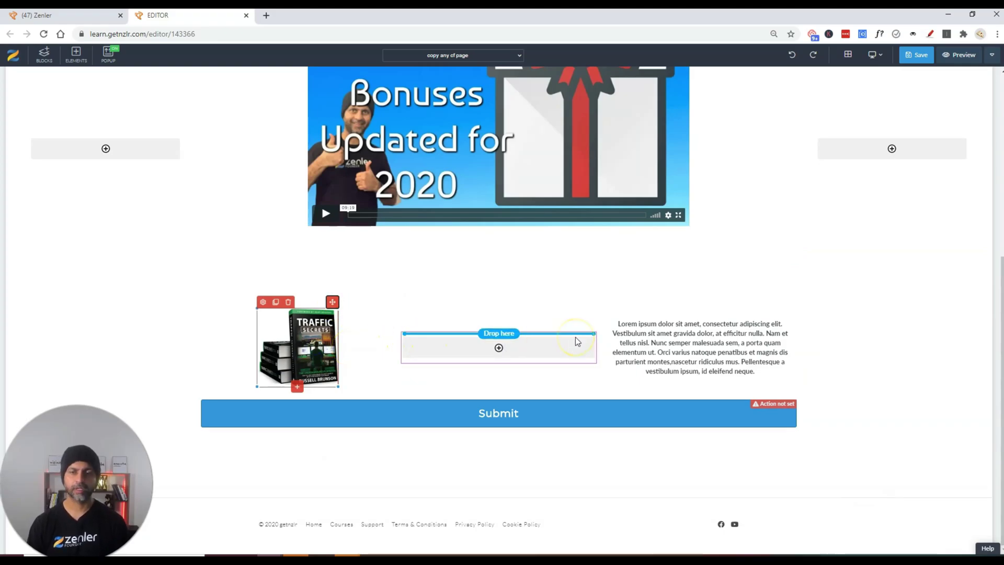
left_click_drag(577, 341, 570, 341)
left_click_drag(399, 349, 351, 361)
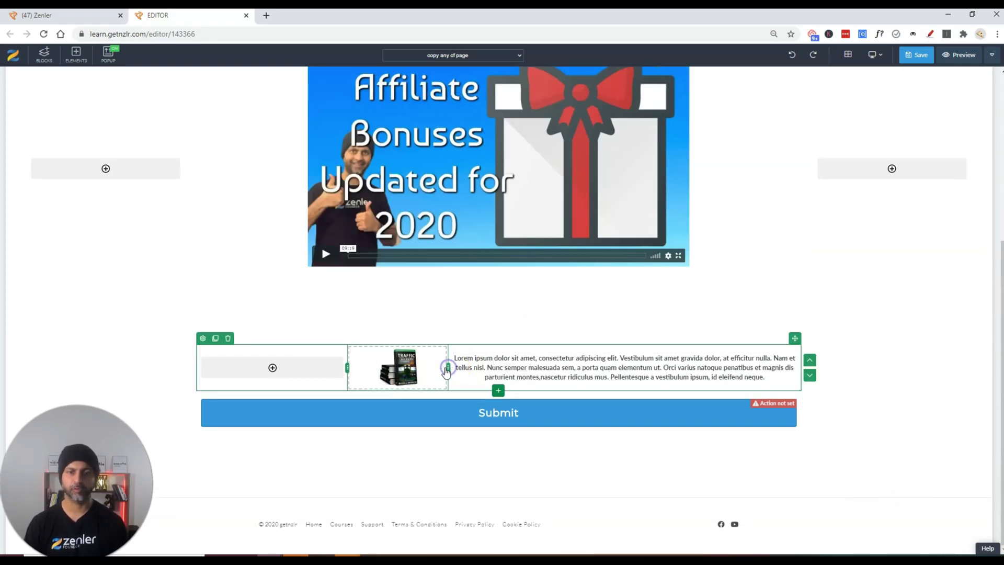
left_click_drag(446, 371, 477, 437)
Replace the placeholder text with the "Send Me Your Address..." copy from the Traffic Secrets banner.
left_click(544, 377)
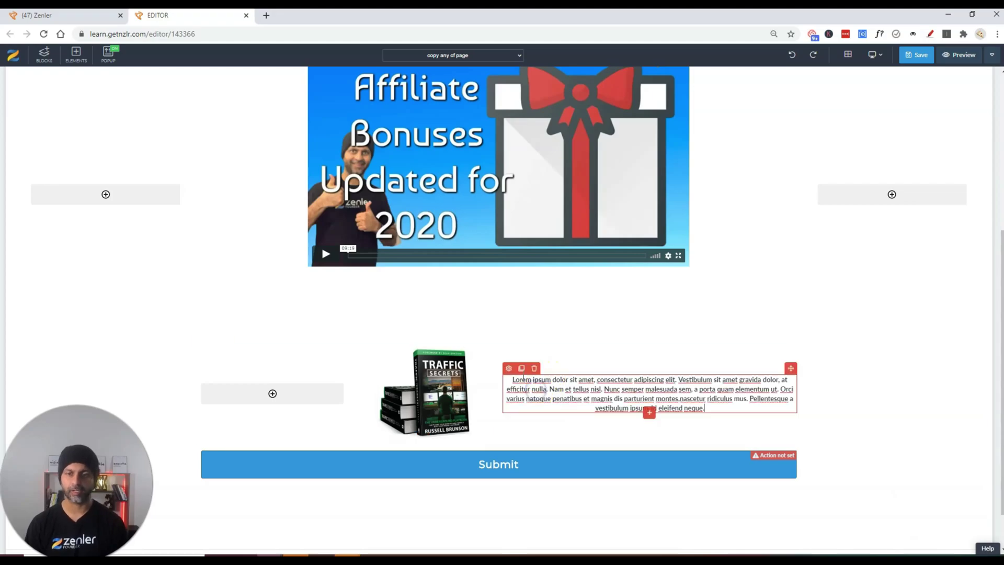
left_click(722, 399)
left_click(879, 406)
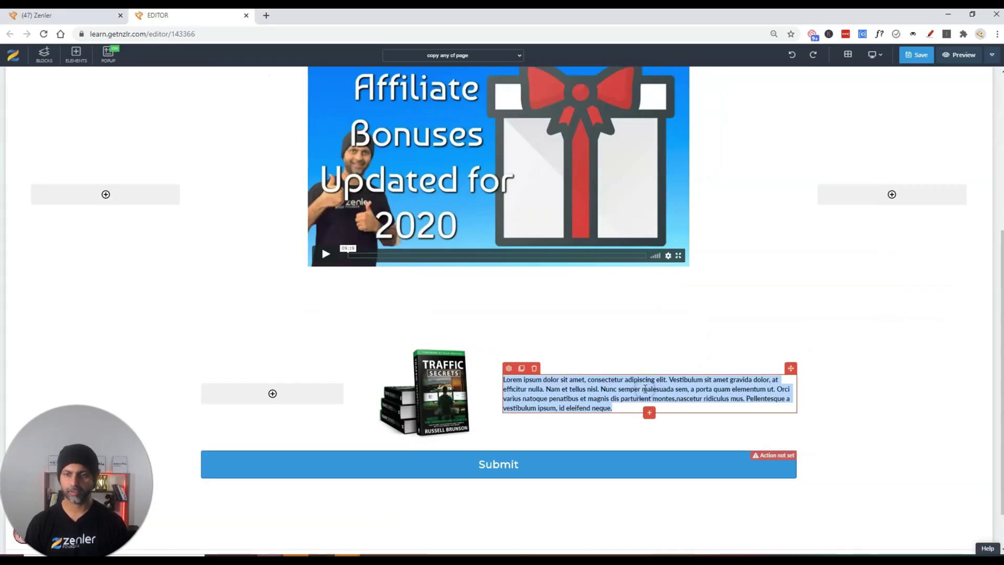
key("ctrl+v")
Enlarge the font of the "Send Me Your Address..." text and set its alignment to Center.
left_click(635, 415)
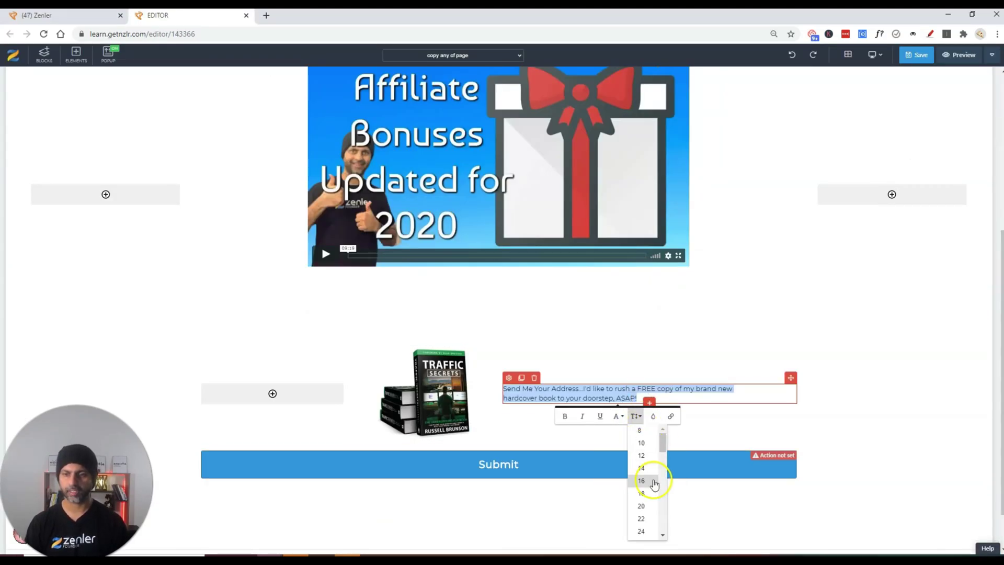
left_click(641, 480)
left_click(509, 366)
left_click(971, 513)
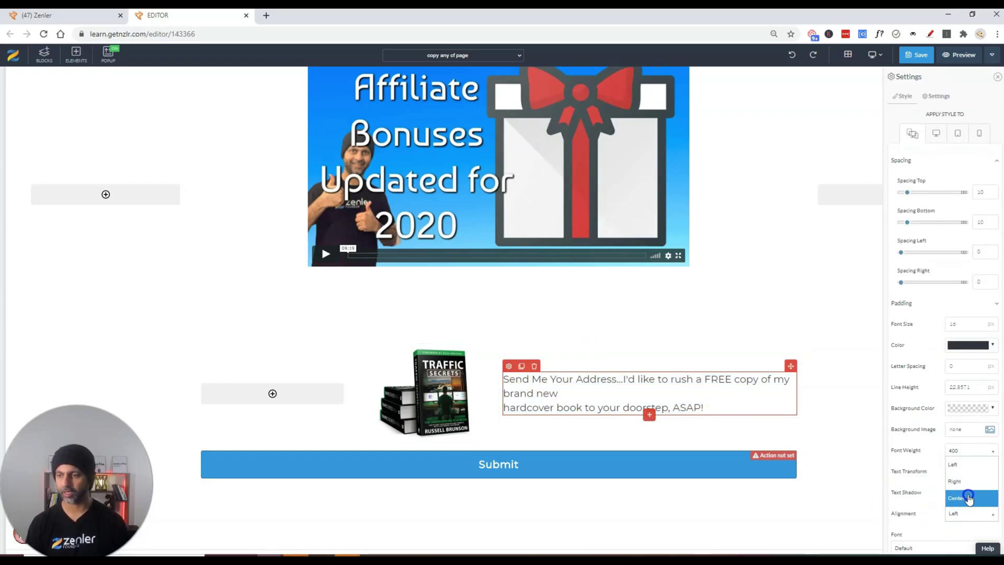
left_click(969, 498)
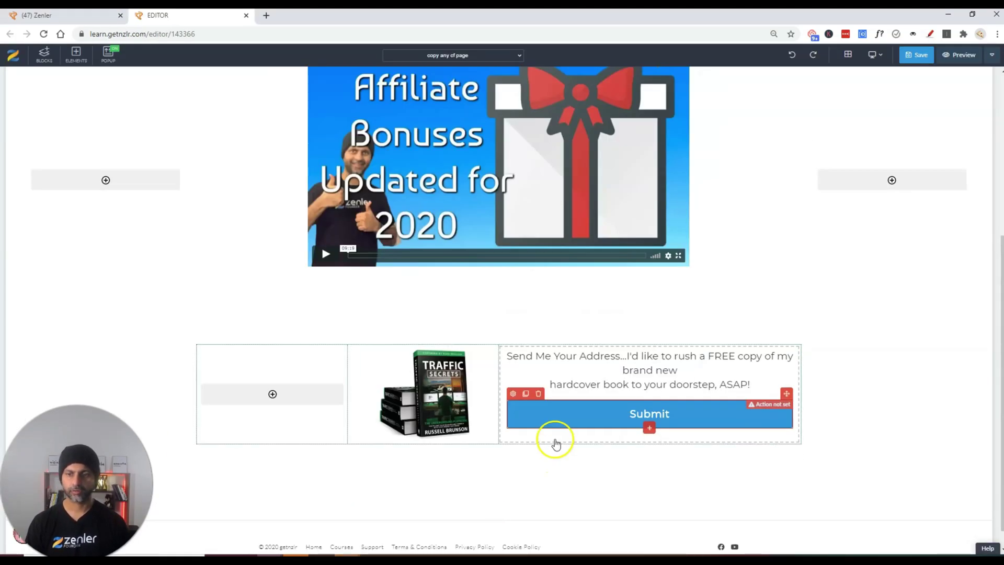
Move the Submit button below the text in the right column and apply the "Normal button with left icon" design.
left_click(635, 373)
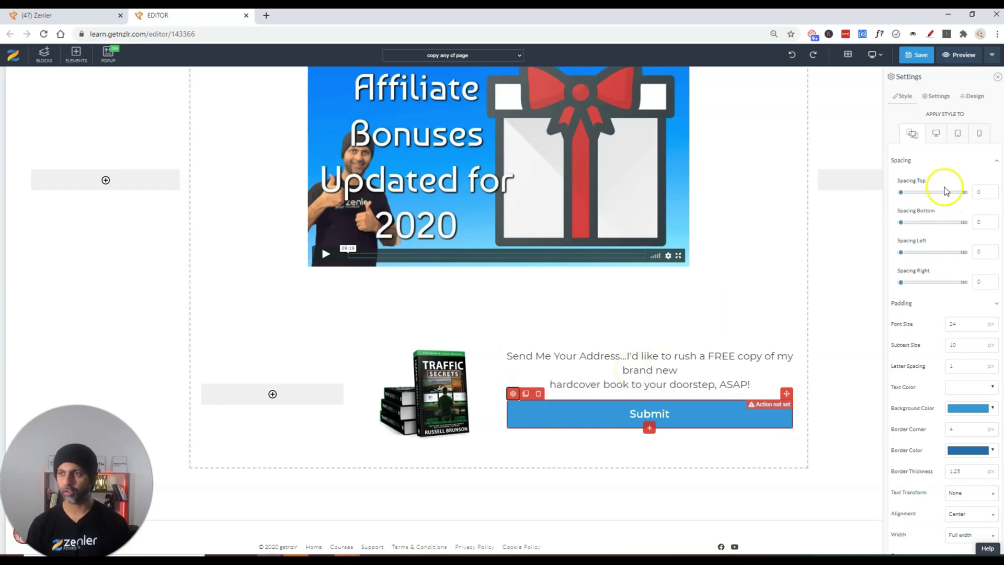
left_click(965, 99)
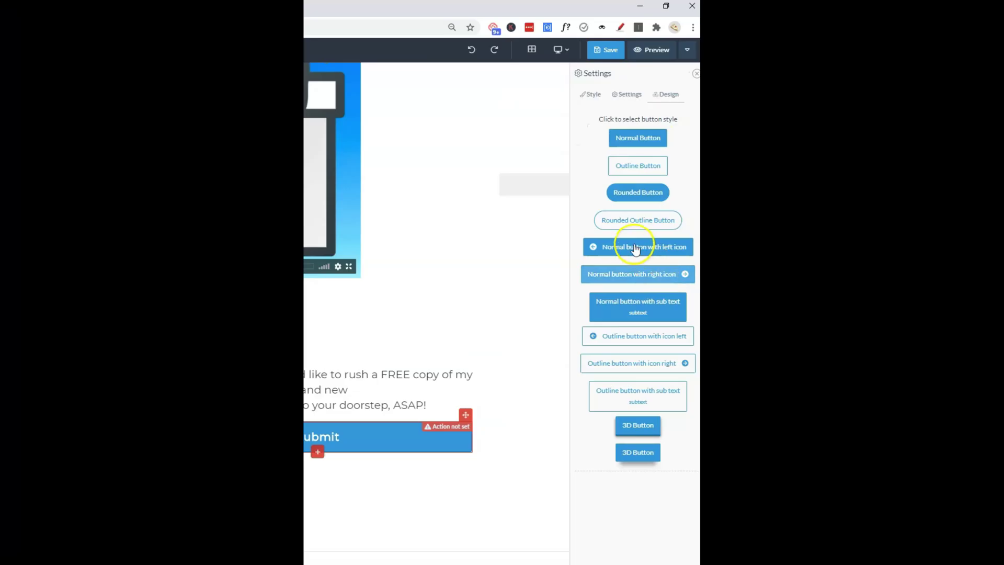
left_click(943, 237)
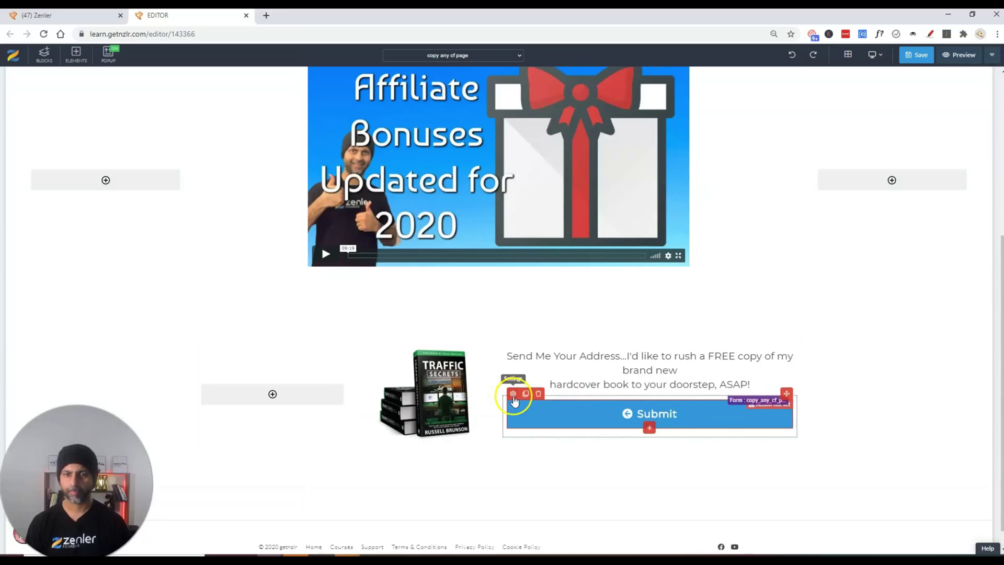
Change the Submit button's text to "YES! RESERVE MY FREE COPY NOW!".
left_click(513, 396)
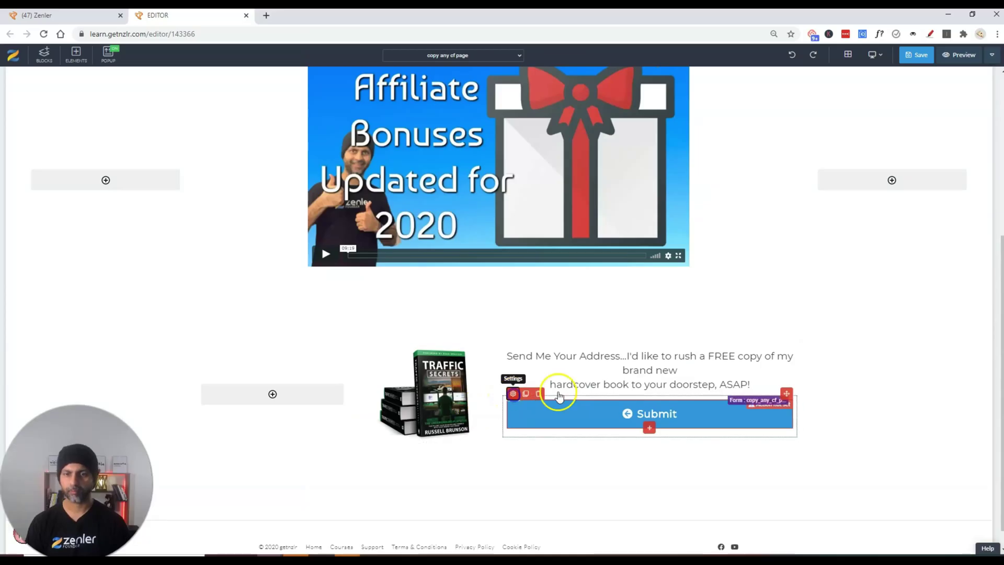
left_click(513, 393)
left_click(935, 97)
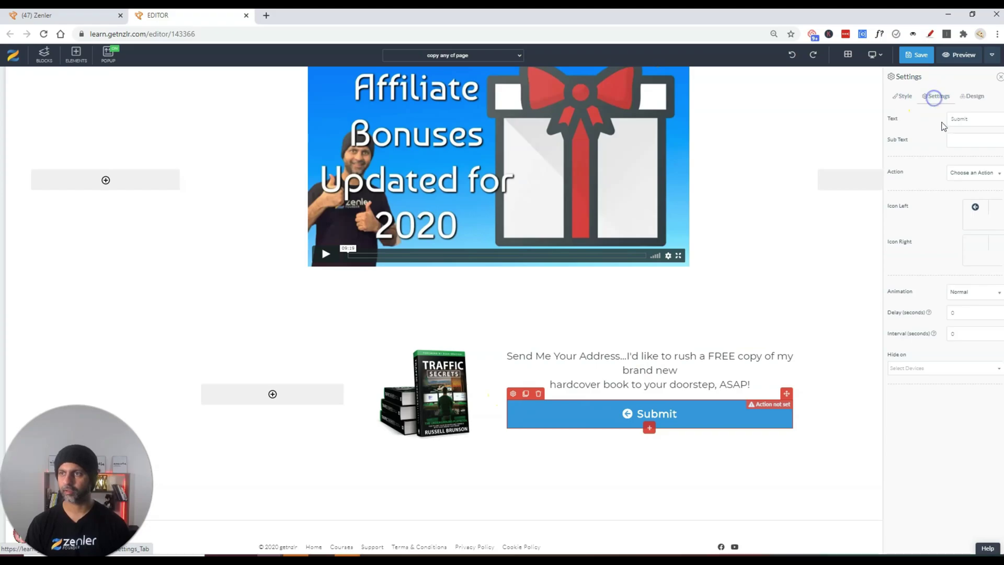
left_click(956, 116)
type("YES! RESERVE MY FREE COPY NOW!")
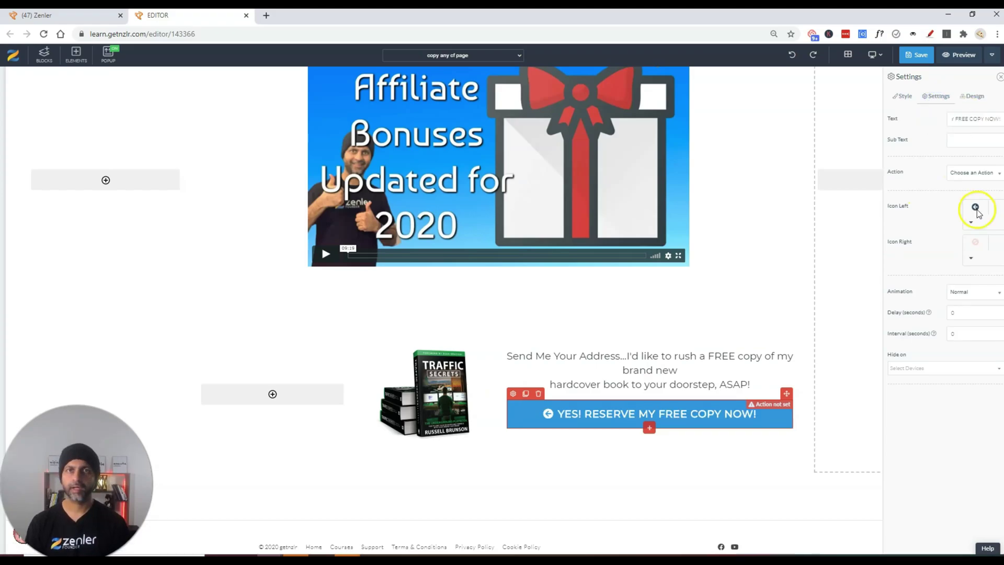
Search the icons for "cart" and set a shopping cart as the button's left icon.
left_click(974, 223)
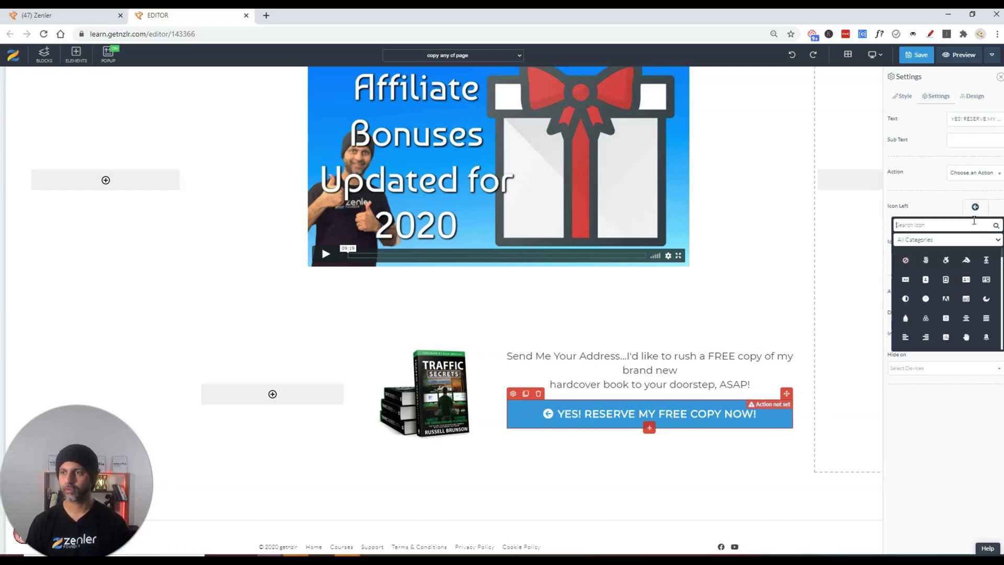
type("Cart")
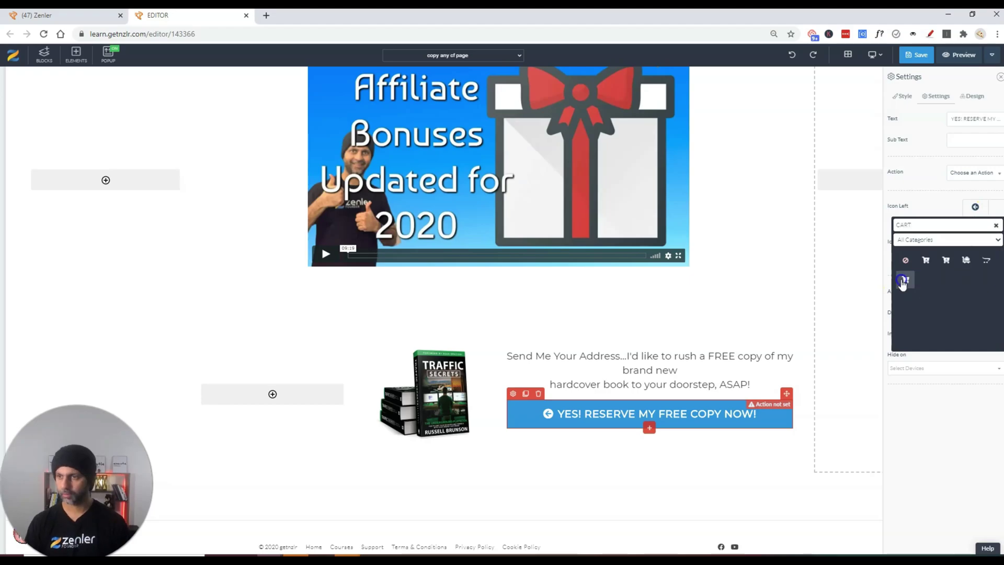
left_click(905, 281)
Set the reserve button's background colour to green.
left_click(514, 396)
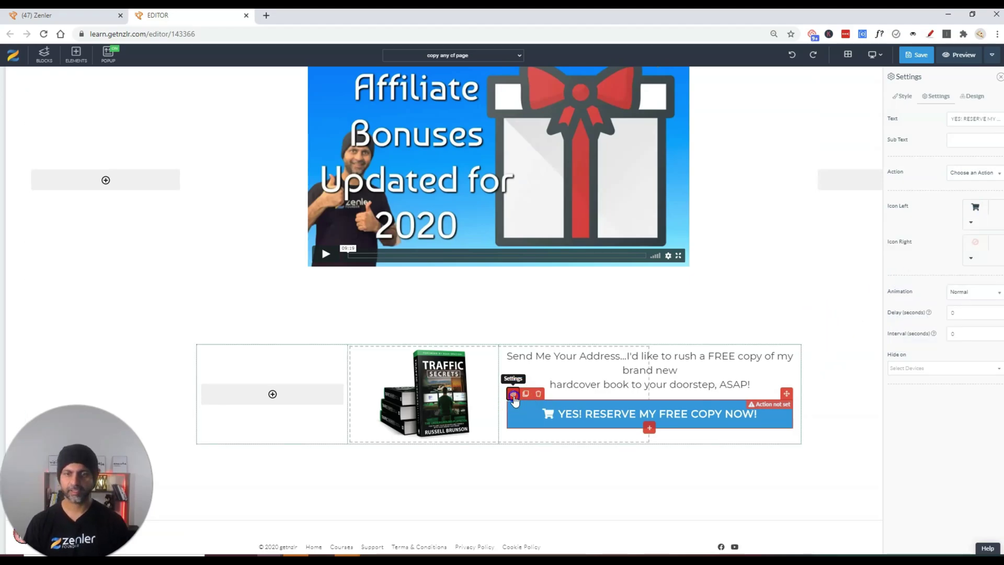
left_click(944, 97)
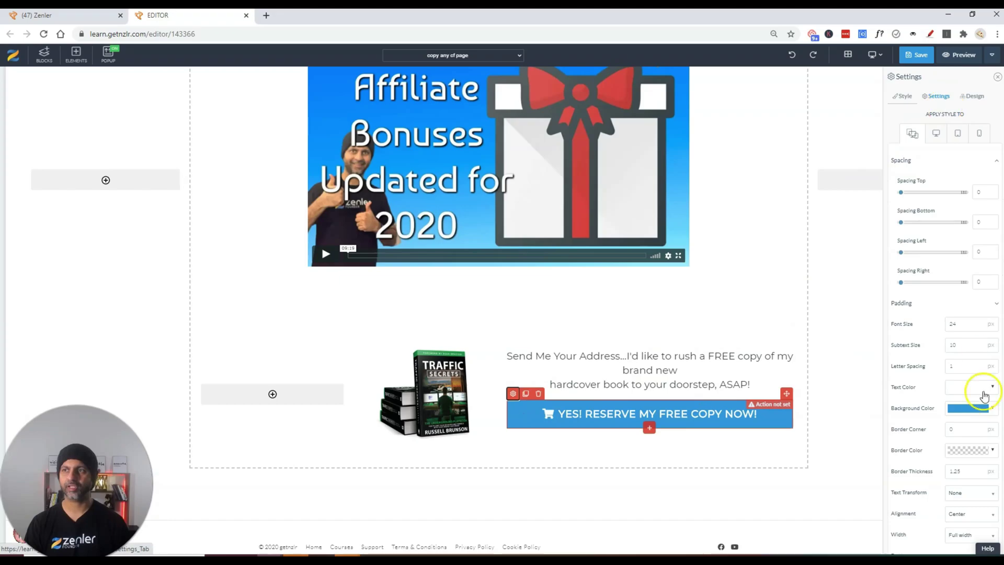
left_click(978, 415)
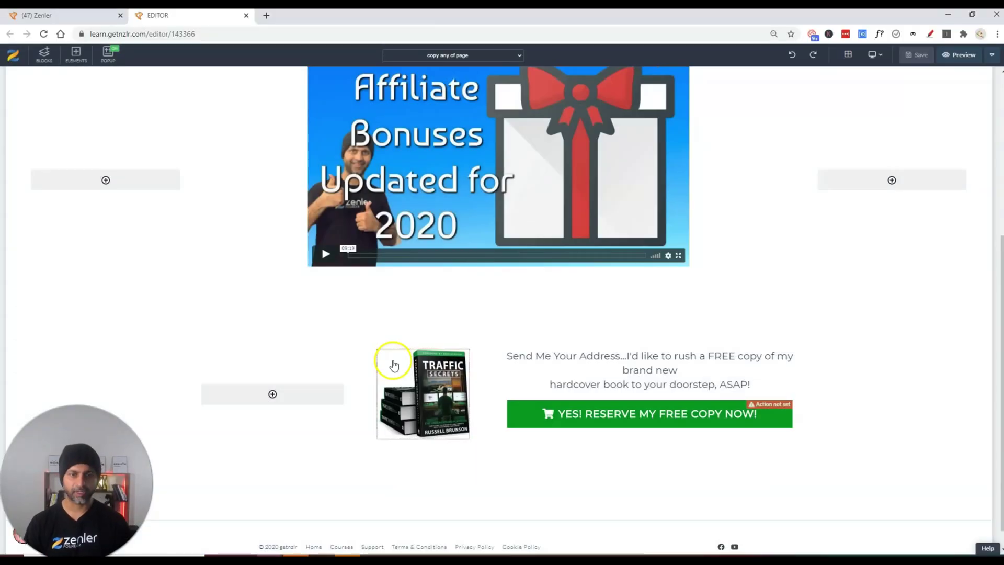
Search the stock images for "books" and insert the bookshelf photo without cropping as the background image of the book row.
mouse_move(359, 359)
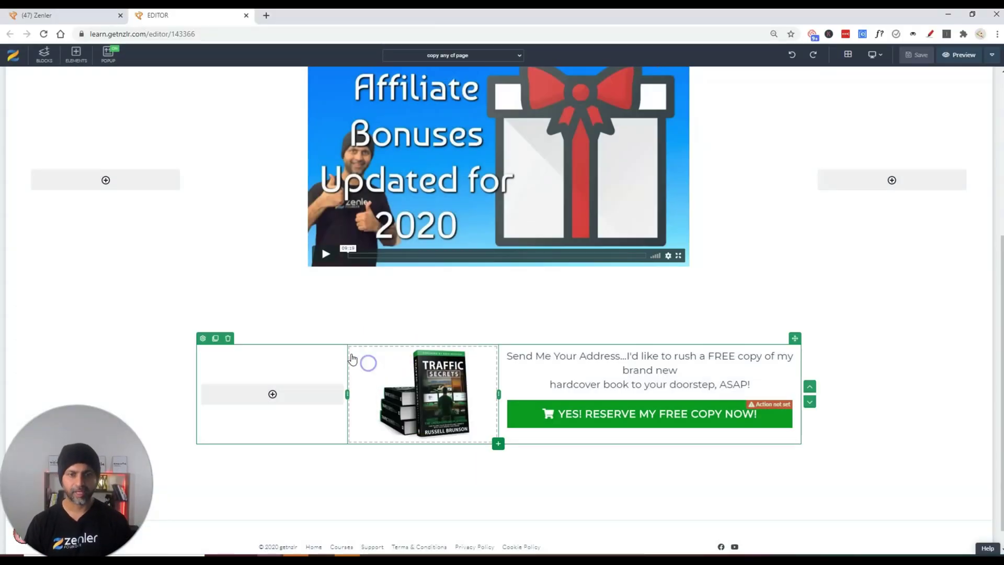
left_click(202, 340)
left_click(993, 472)
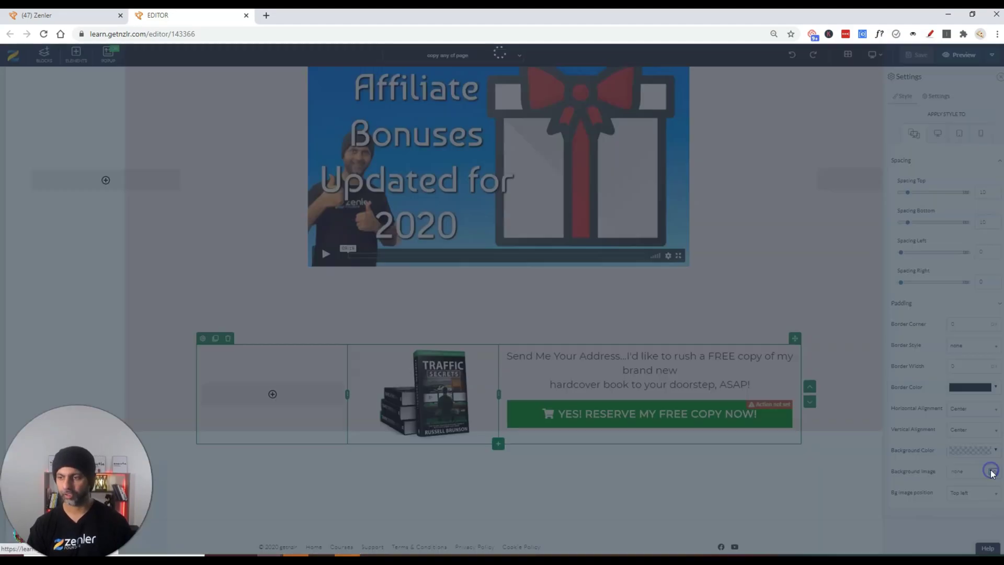
left_click(764, 106)
type("boo")
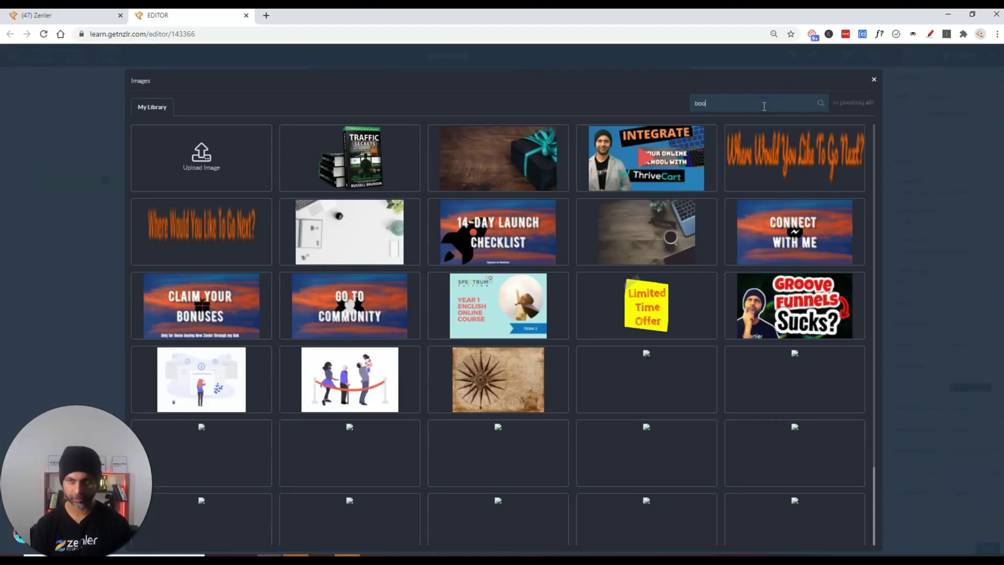
type("ks")
key("Return")
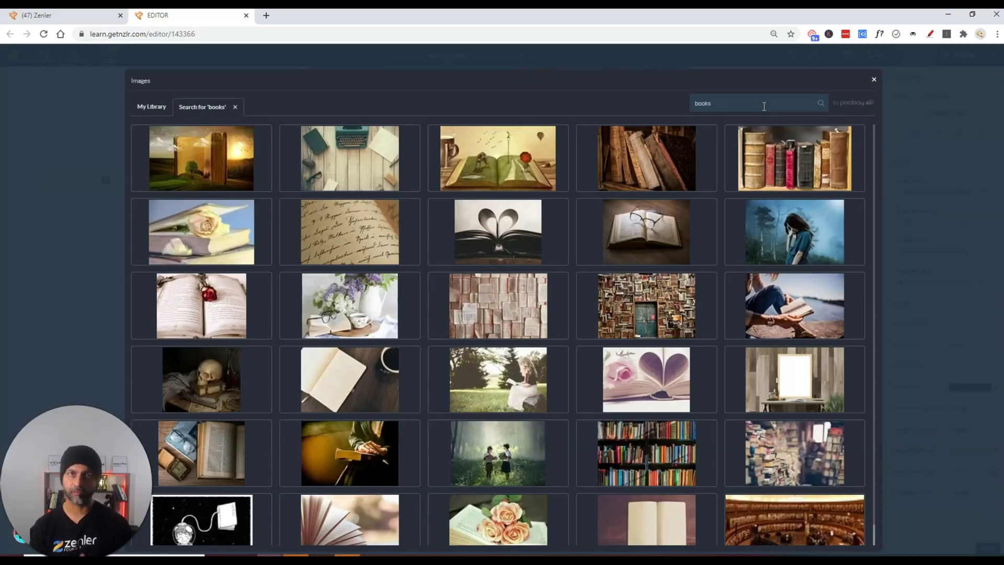
left_click(677, 455)
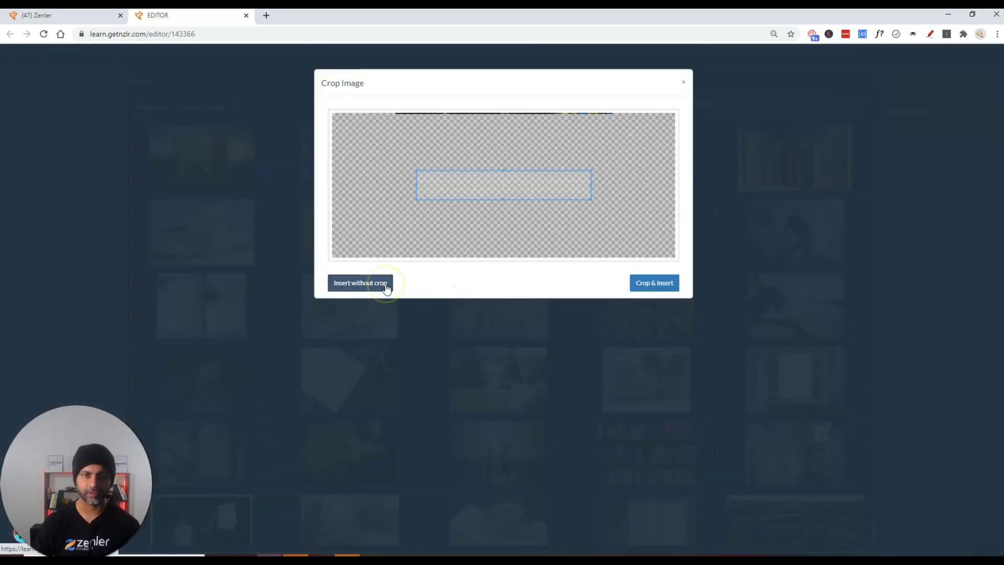
left_click(385, 286)
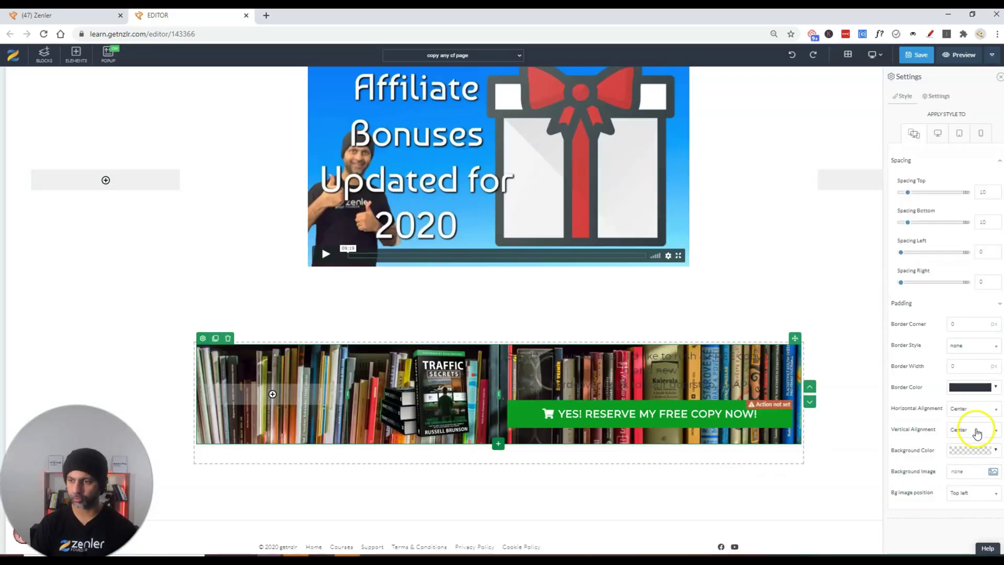
Replace the bookshelf photo behind the book row with a black background colour.
left_click(994, 471)
left_click(875, 80)
left_click(957, 448)
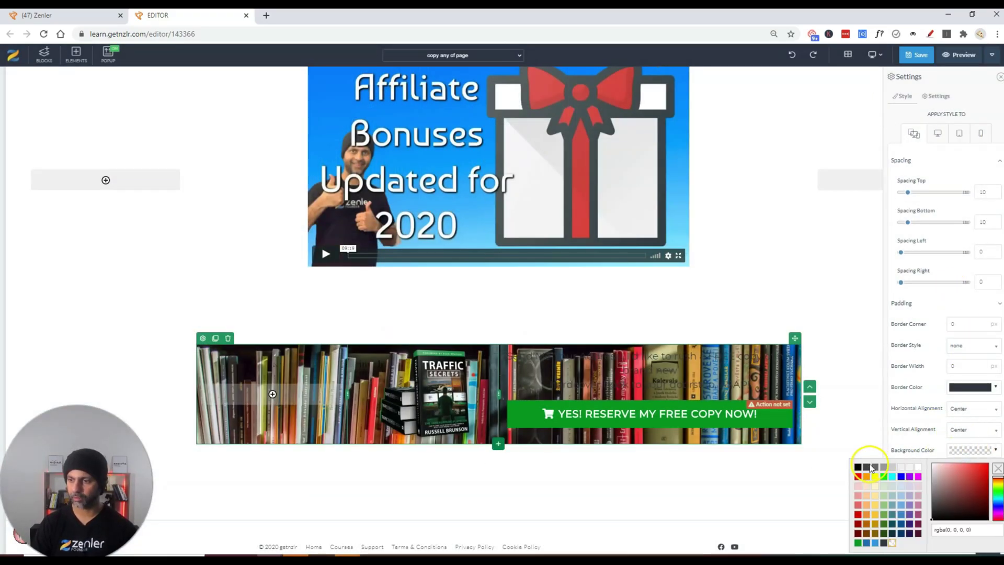
left_click(860, 469)
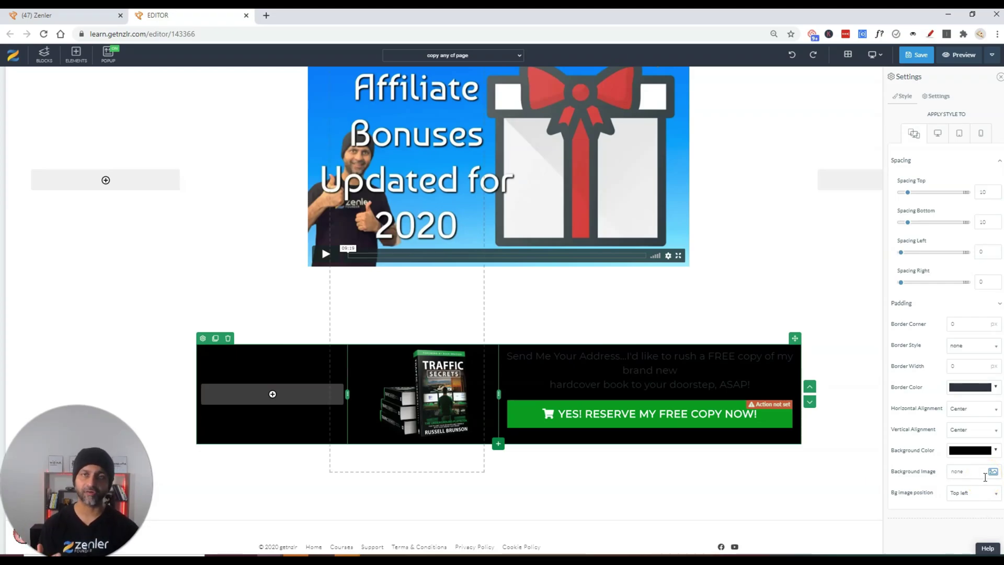
Change all of the "Send Me Your Address..." text above the reserve button to white.
left_click(674, 387)
key("ctrl+a")
left_click(709, 407)
left_click(709, 437)
left_click(658, 372)
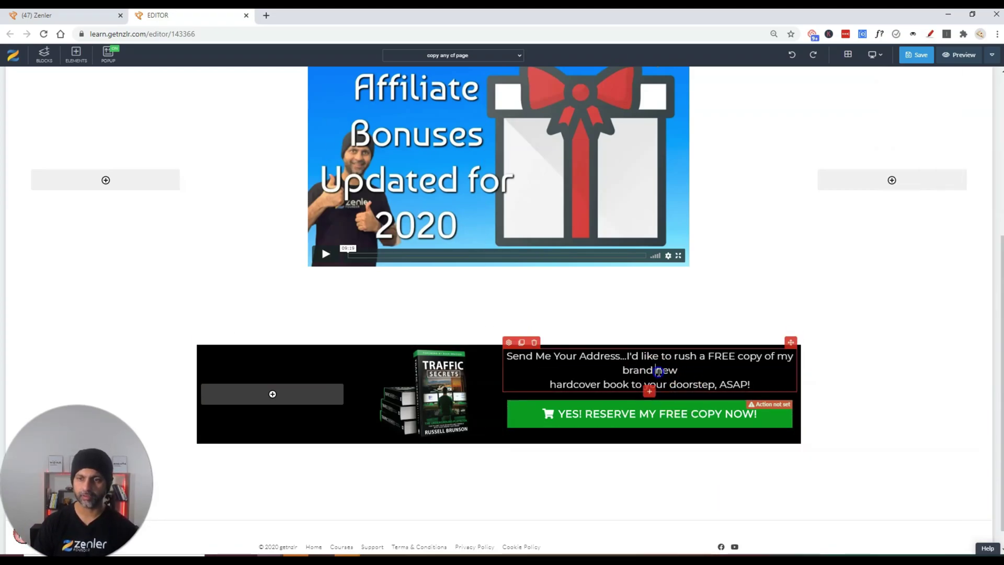
Delete the empty 100px spacer block above the highlighted "Need more traffic" line.
scroll(285, 315, "up", 5)
left_click(28, 157)
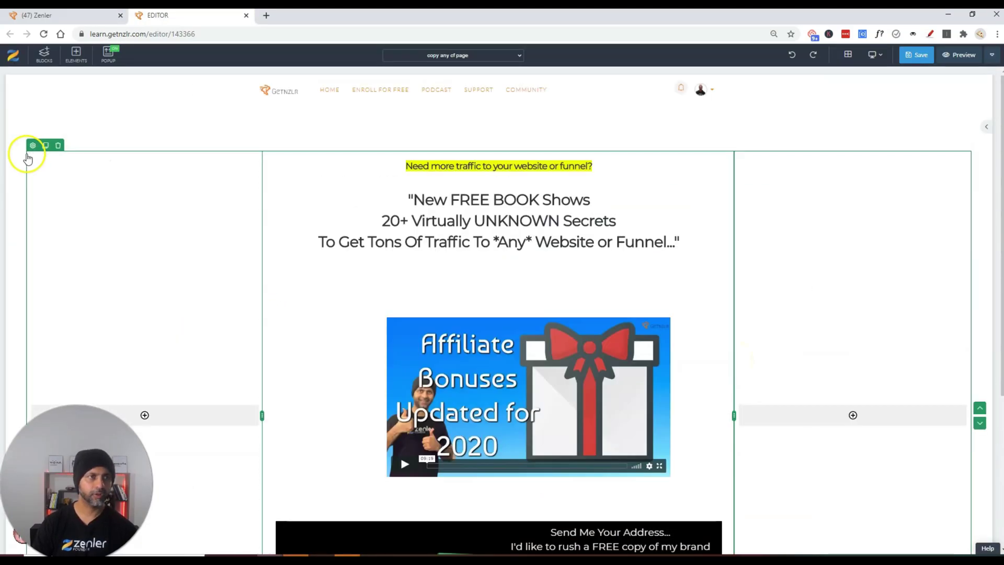
left_click(18, 136)
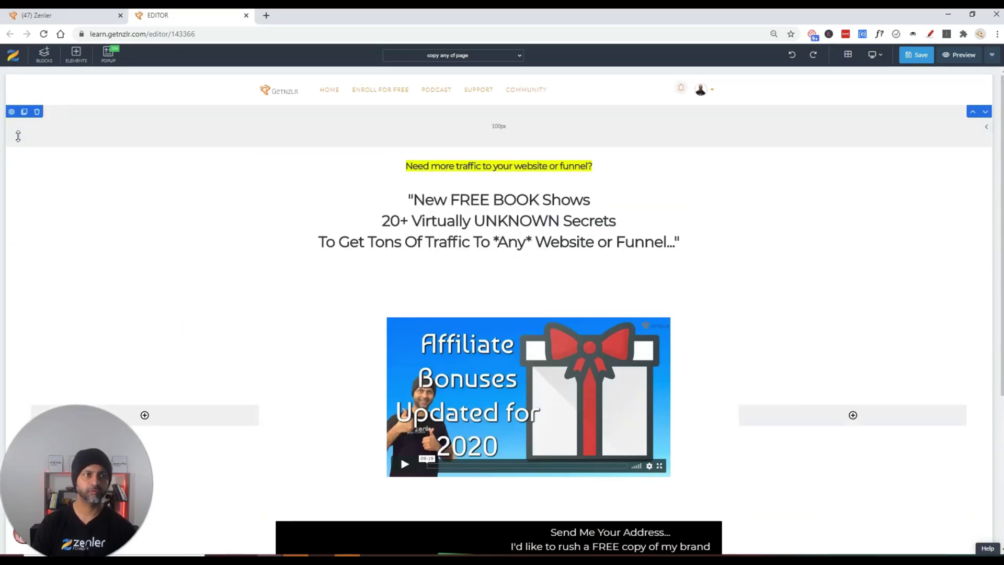
left_click(37, 112)
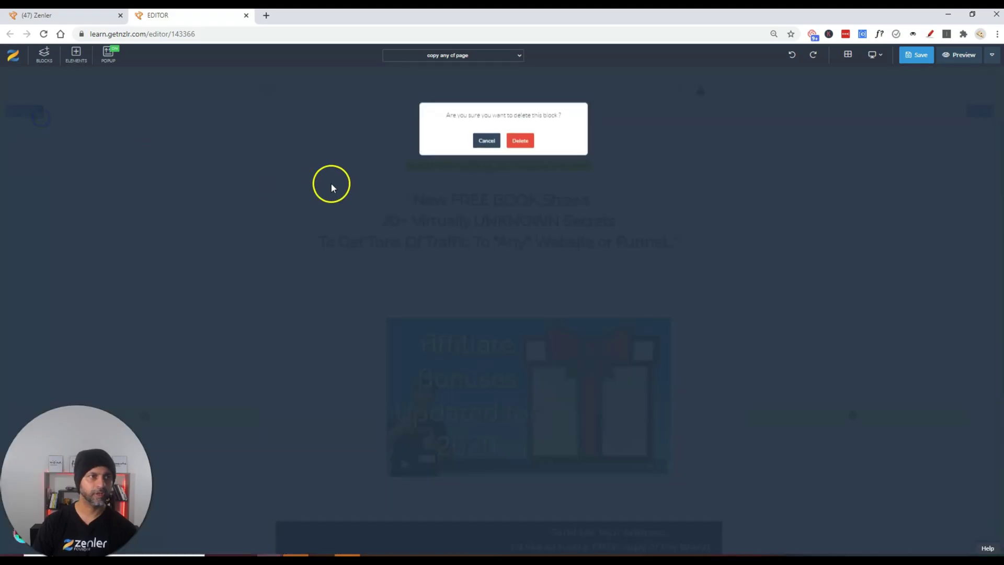
left_click(530, 145)
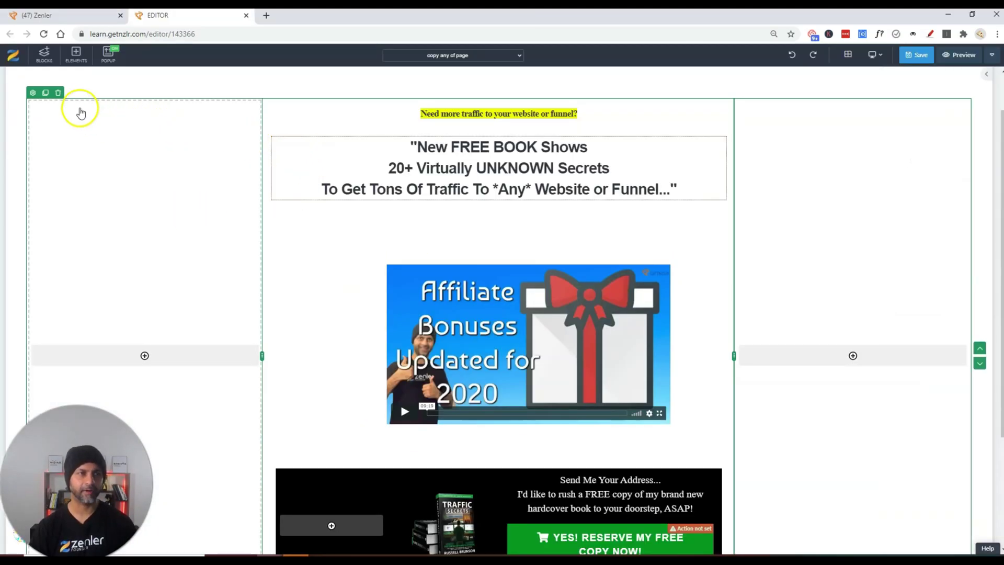
Check the original Traffic Secrets page and set the main three-column row's background colour to light grey.
left_click(32, 93)
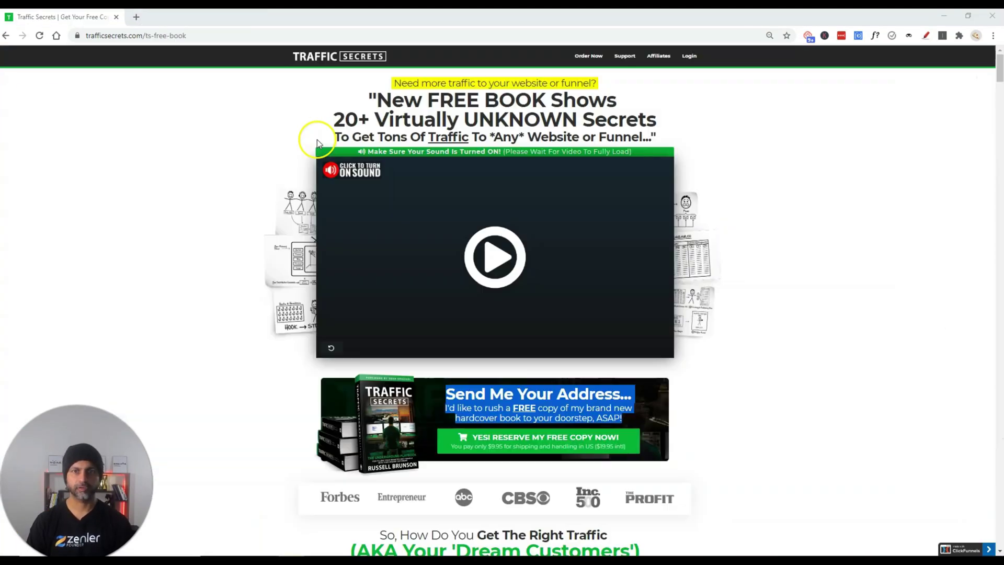
scroll(120, 358, "down", 4)
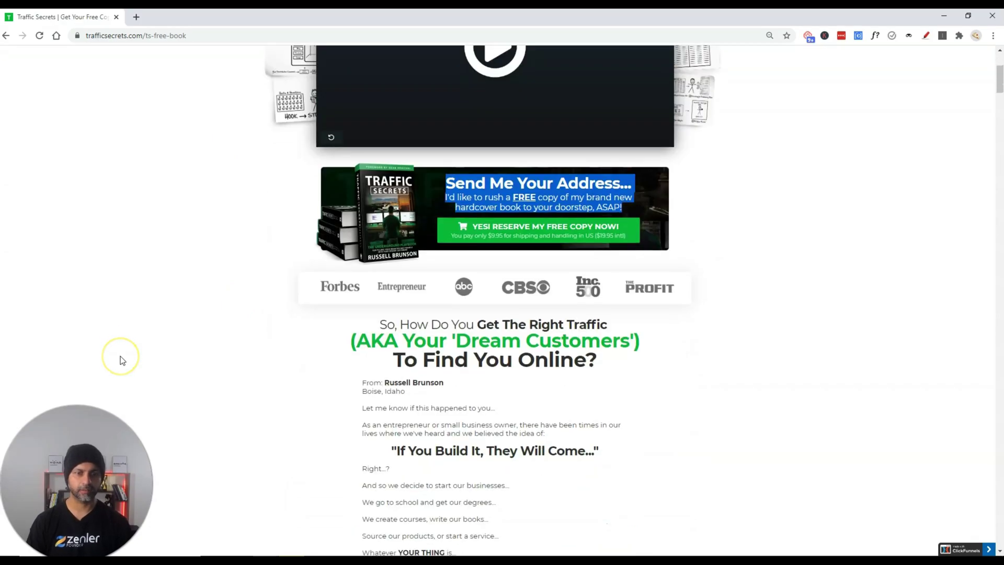
scroll(122, 361, "up", 4)
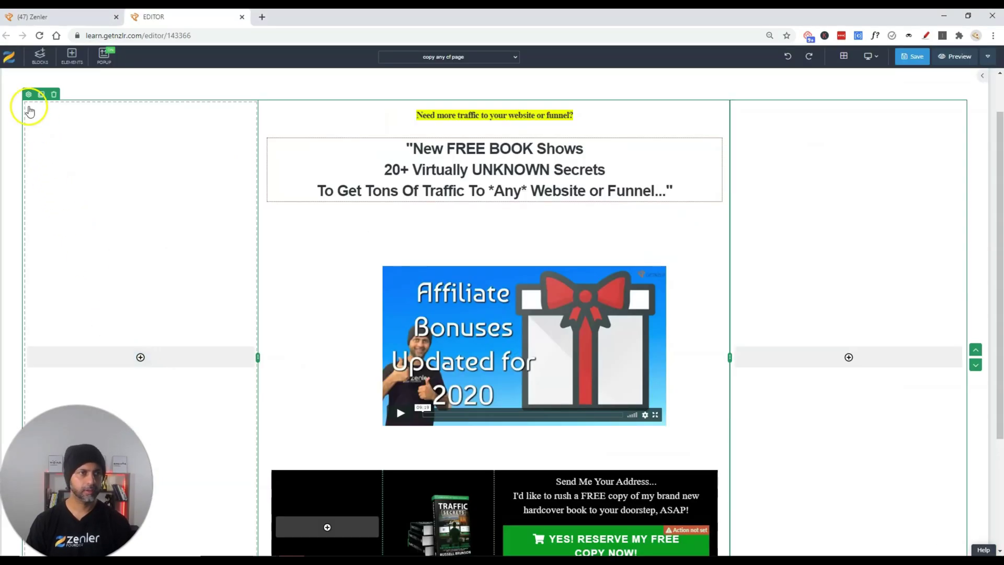
left_click(28, 94)
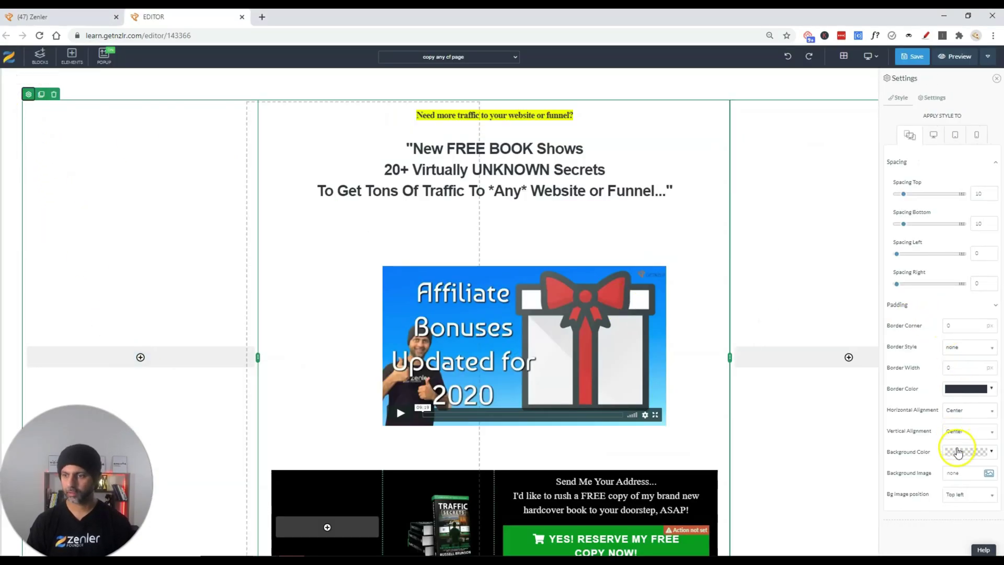
left_click(958, 451)
left_click(908, 474)
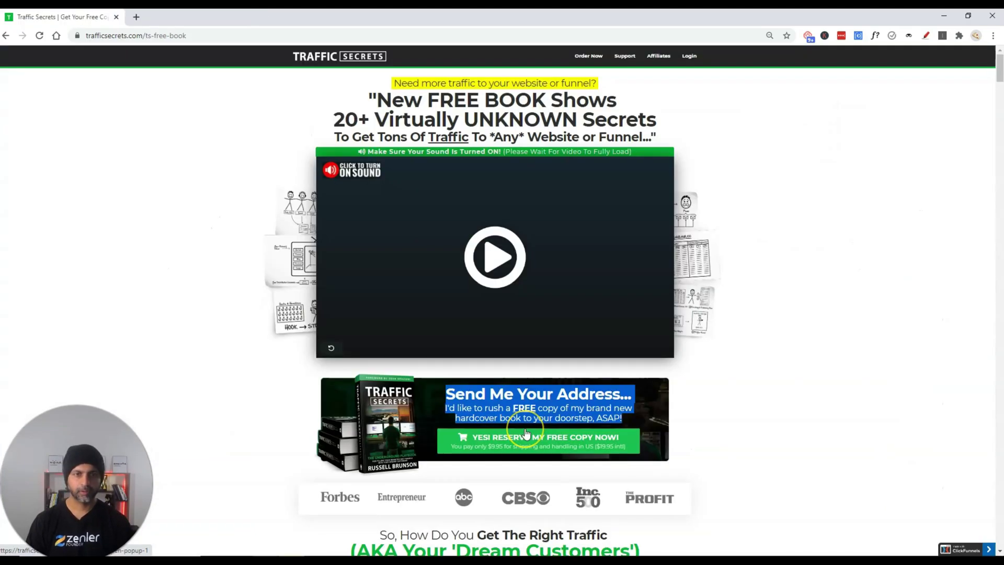
Set the whole block's background colour to the same light grey and save the page.
scroll(369, 265, "down", 4)
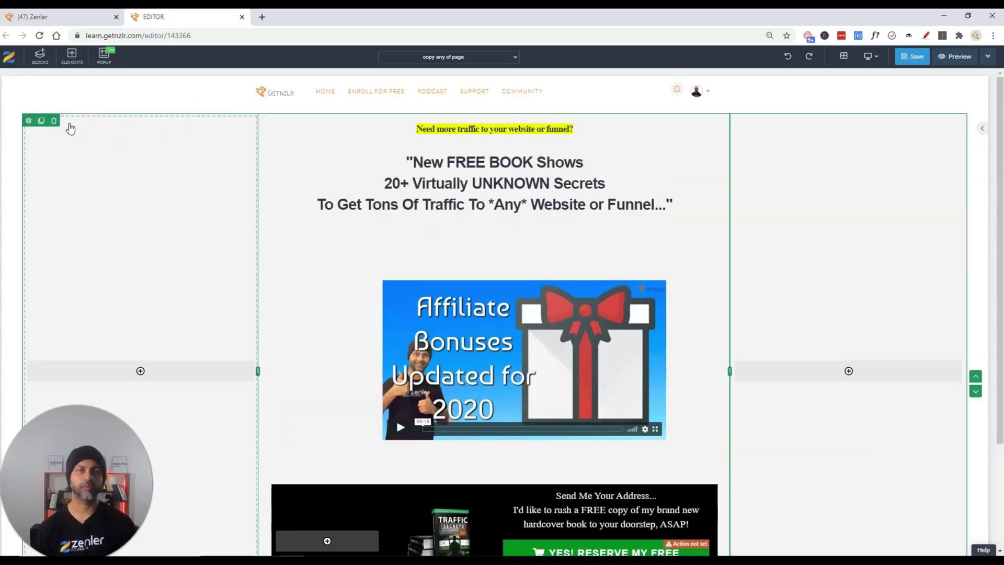
left_click(4, 115)
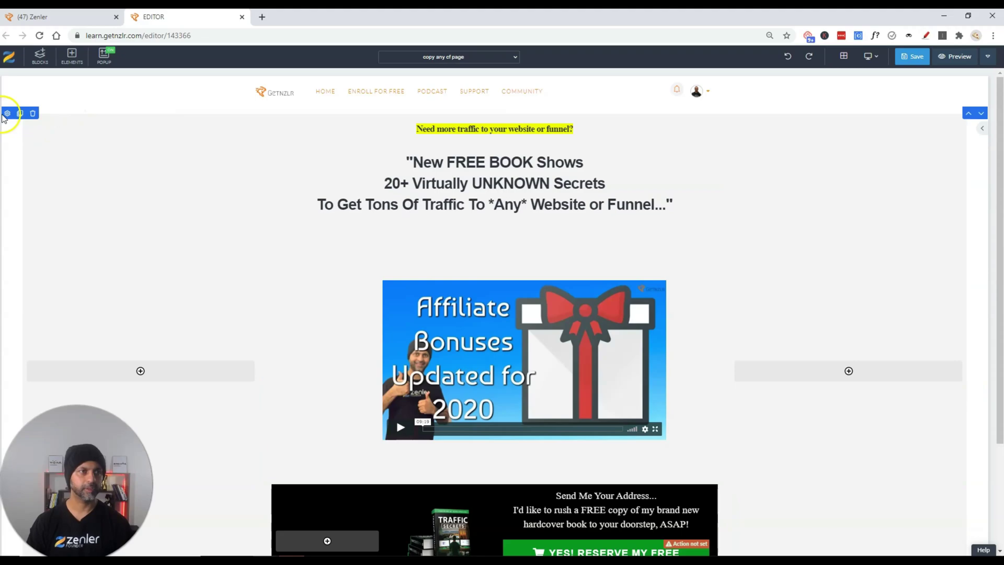
left_click(7, 113)
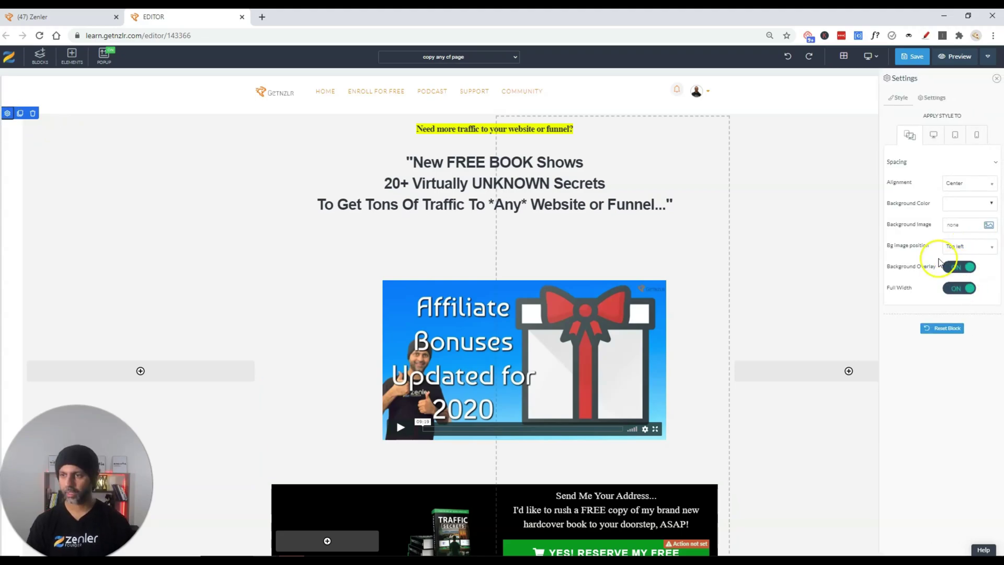
left_click(962, 290)
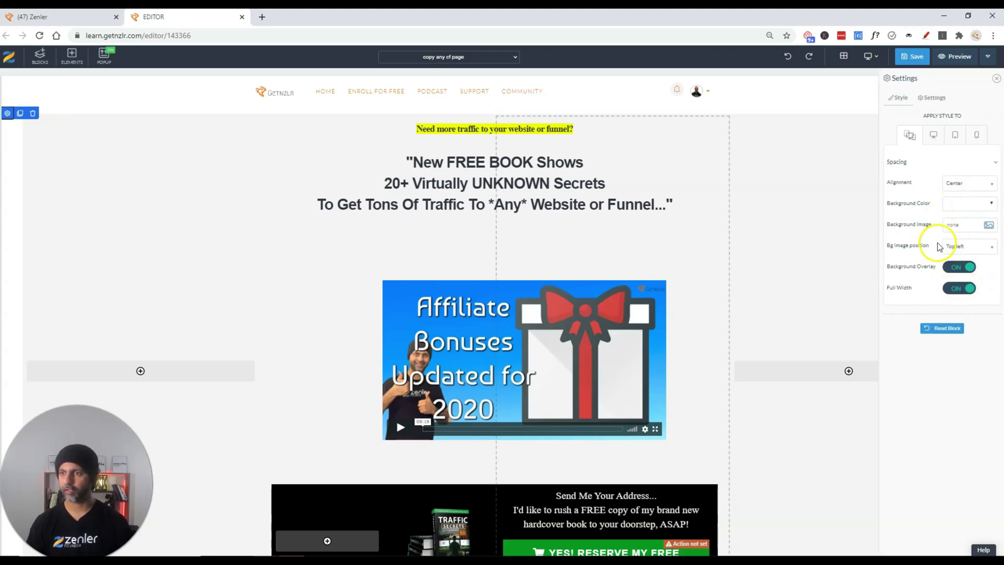
left_click(972, 208)
left_click(908, 227)
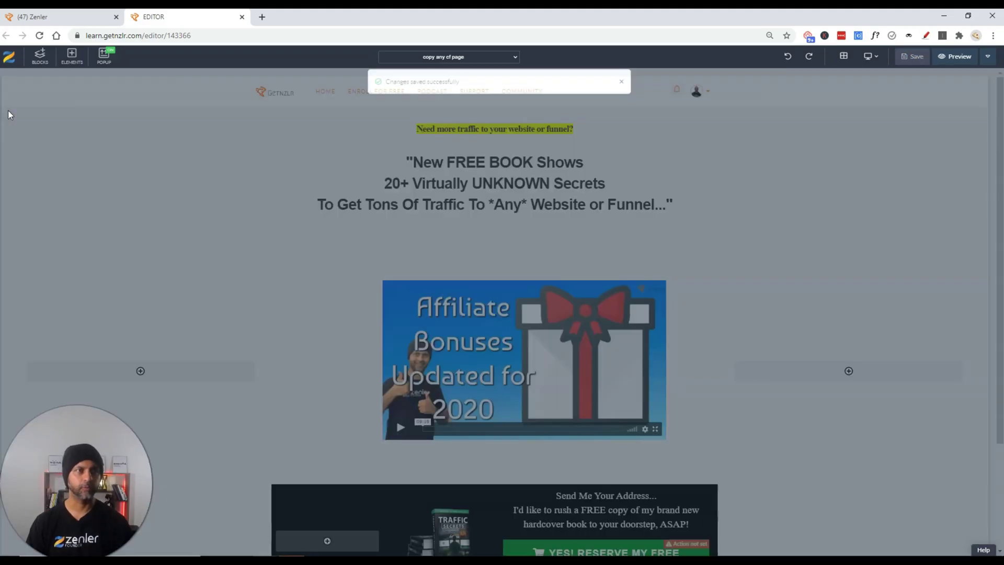
Duplicate the whole block and strip the copy down to its highlighted "Need more traffic to your website or funnel?" line.
left_click(8, 111)
left_click(19, 113)
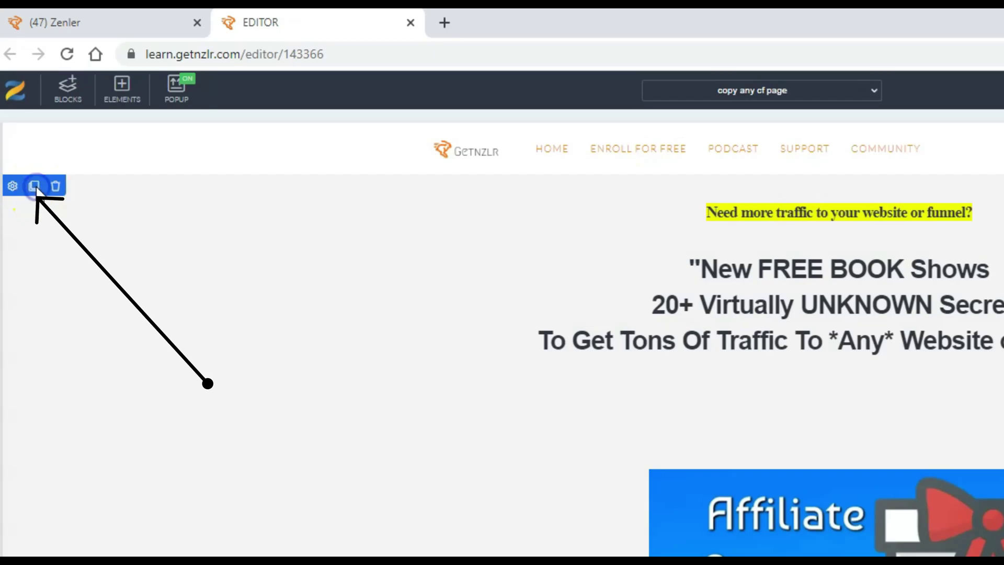
left_click(435, 321)
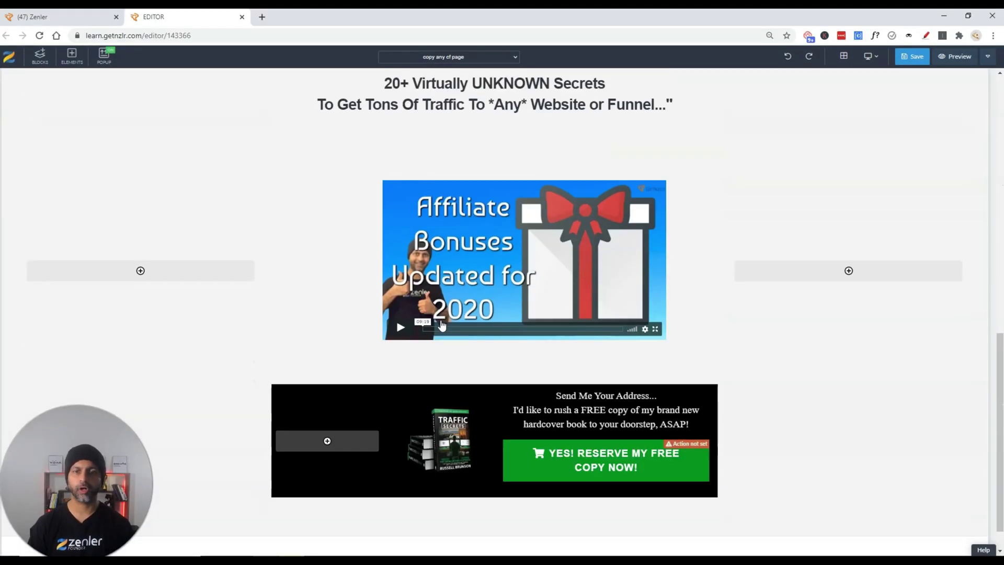
scroll(443, 325, "up", 2)
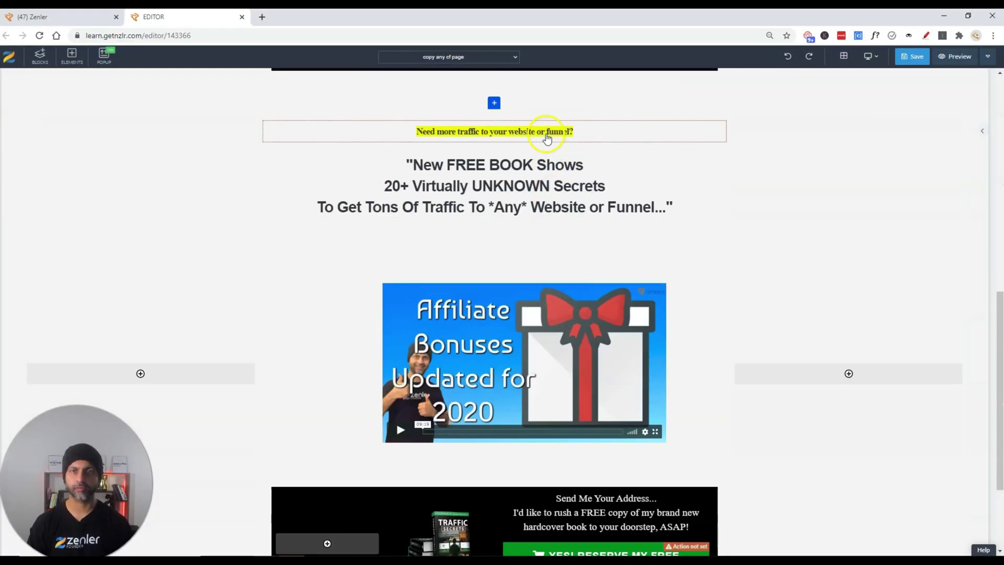
left_click(547, 137)
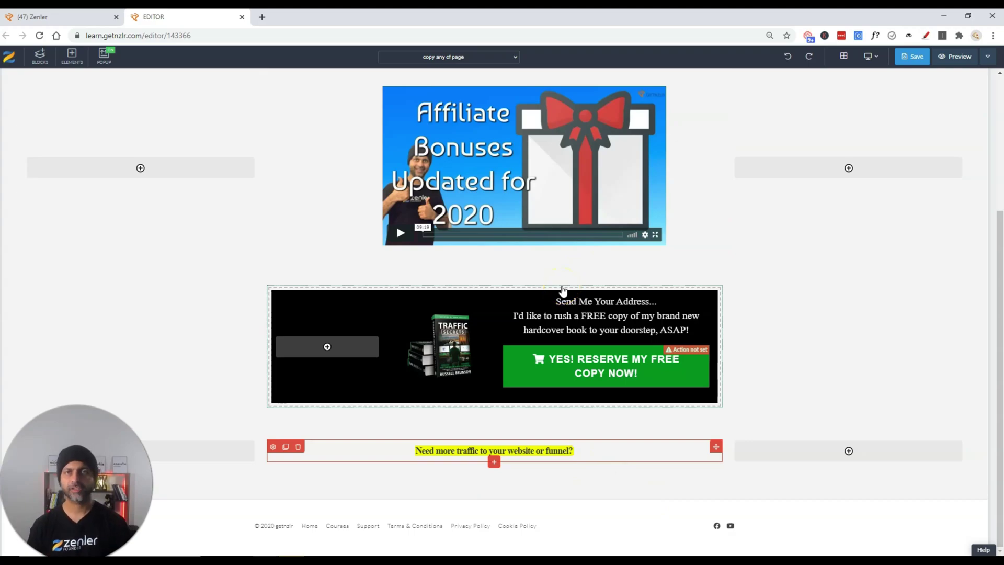
Insert a 50/50 row below the copied highlighted line and place a 33/33/33 row in each half.
key("alt+Tab")
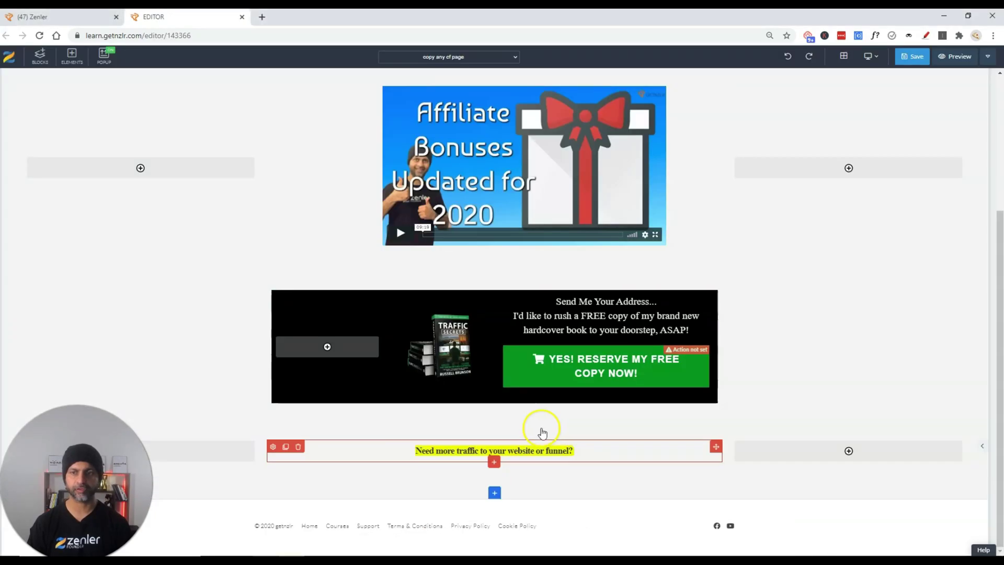
left_click(494, 492)
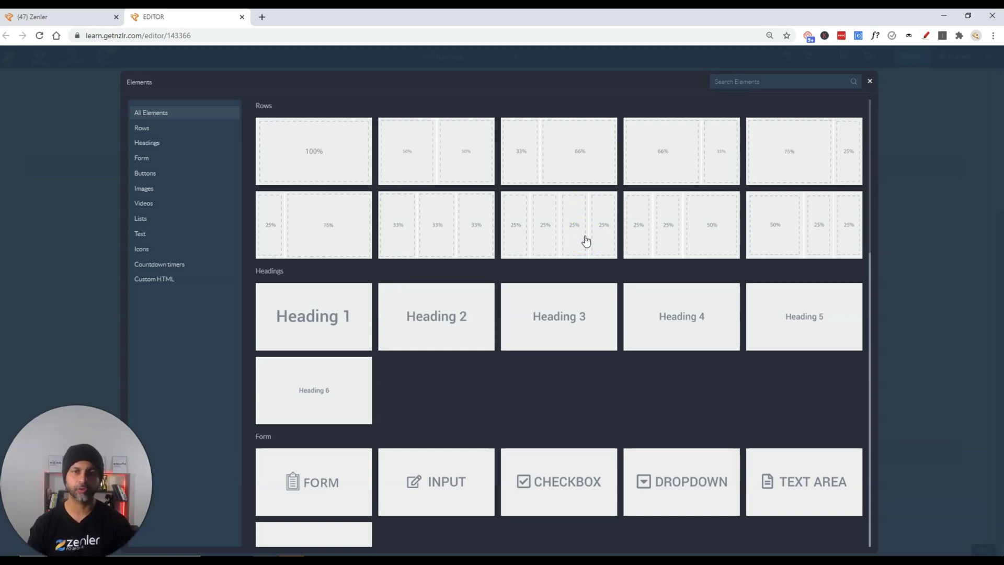
left_click(425, 153)
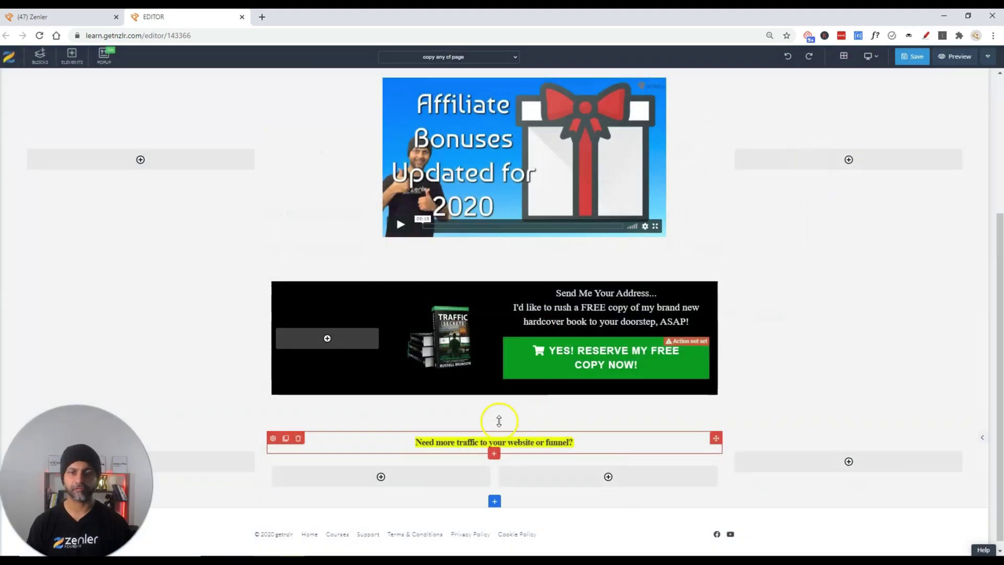
left_click(401, 476)
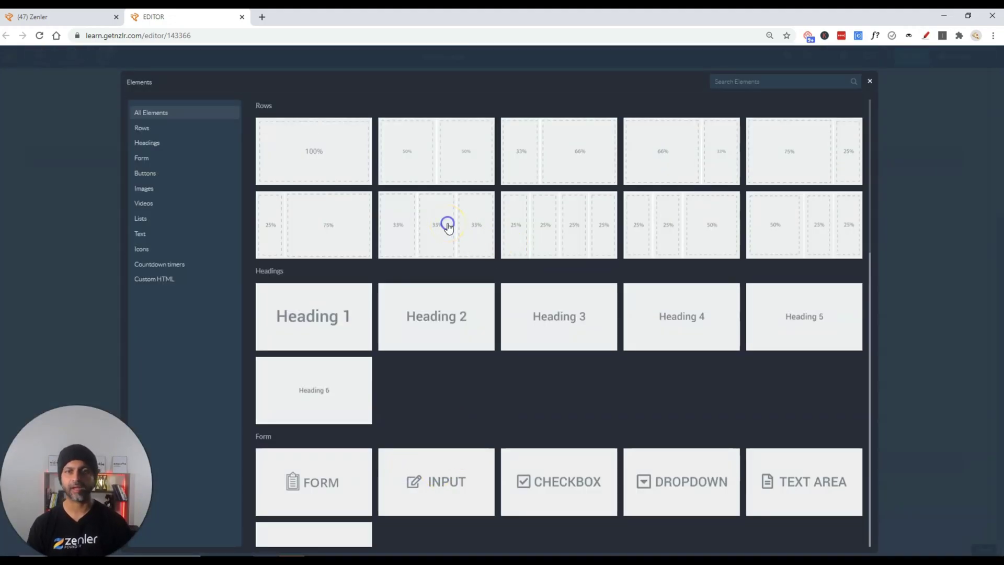
left_click(448, 226)
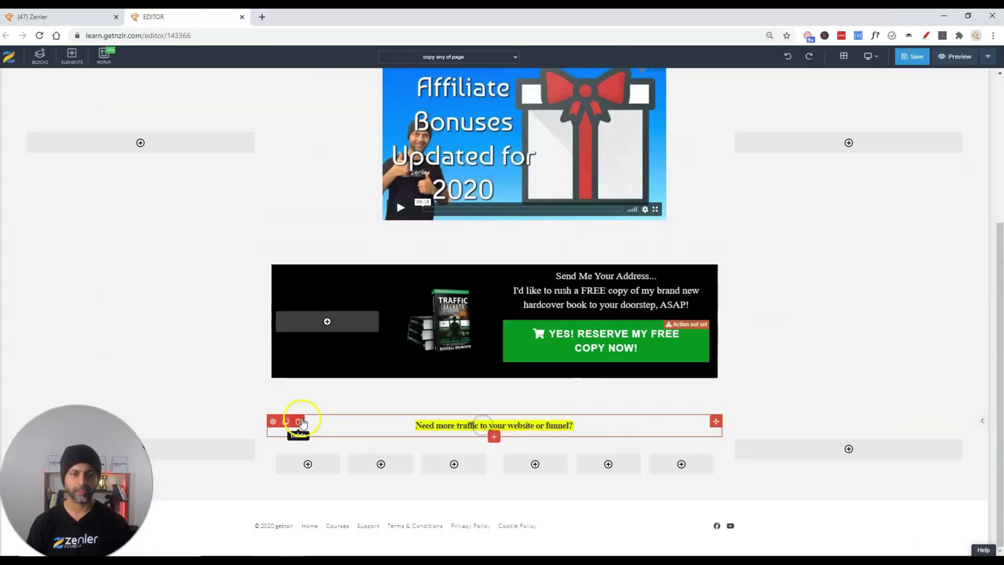
Remove the copied highlighted line and fill the six columns with the abc, CBS, Forbes, Inc. 500, The Profit and Entrepreneur logo images.
left_click(494, 436)
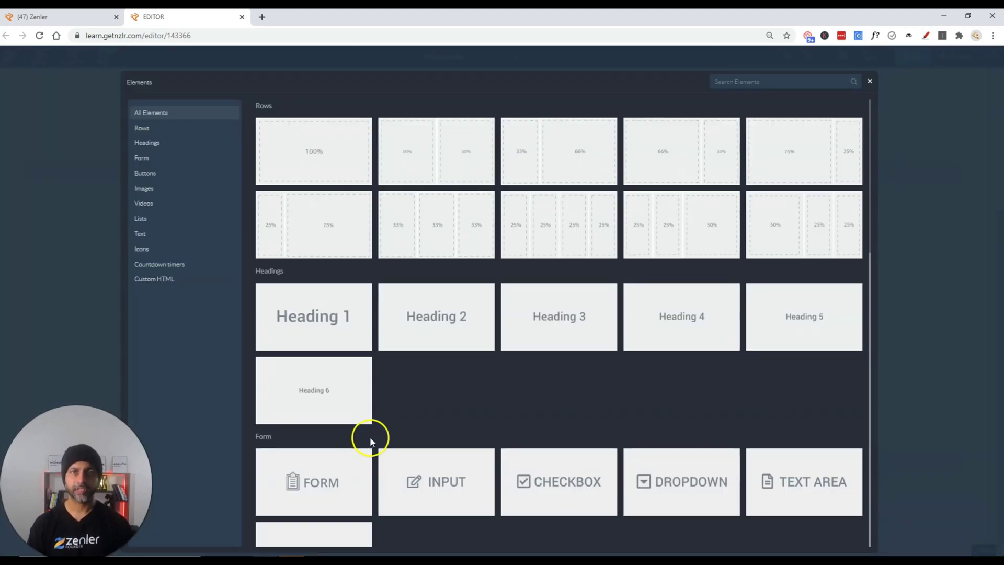
scroll(370, 437, "down", 5)
left_click(314, 464)
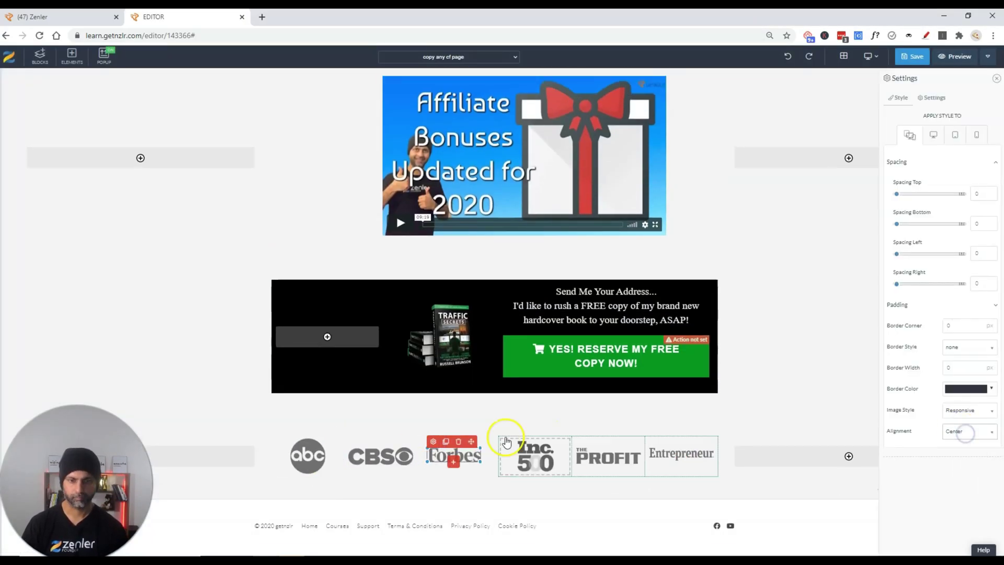
left_click(349, 493)
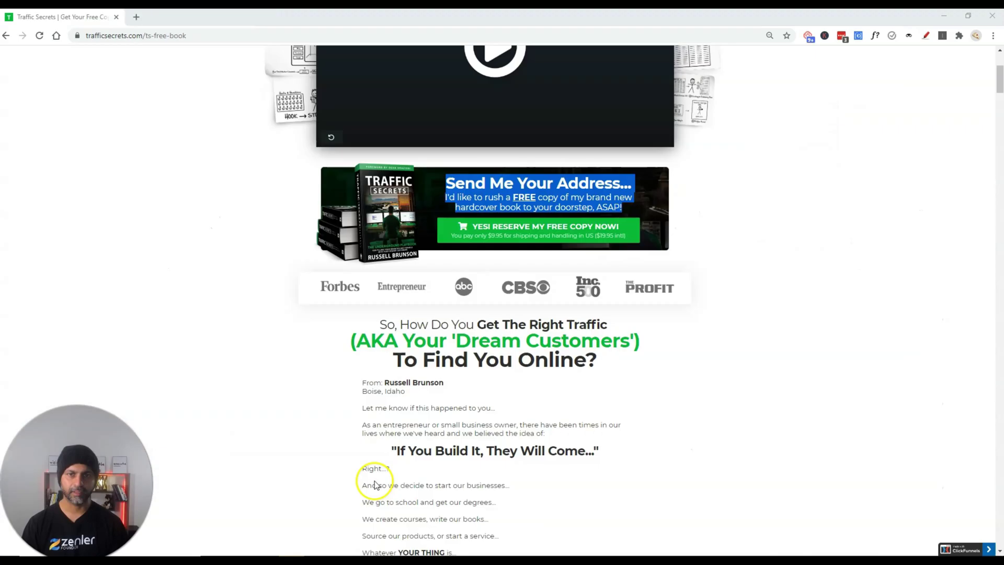
Compare the logo strip with the original page and set the logo row's background colour to white.
left_click(375, 485)
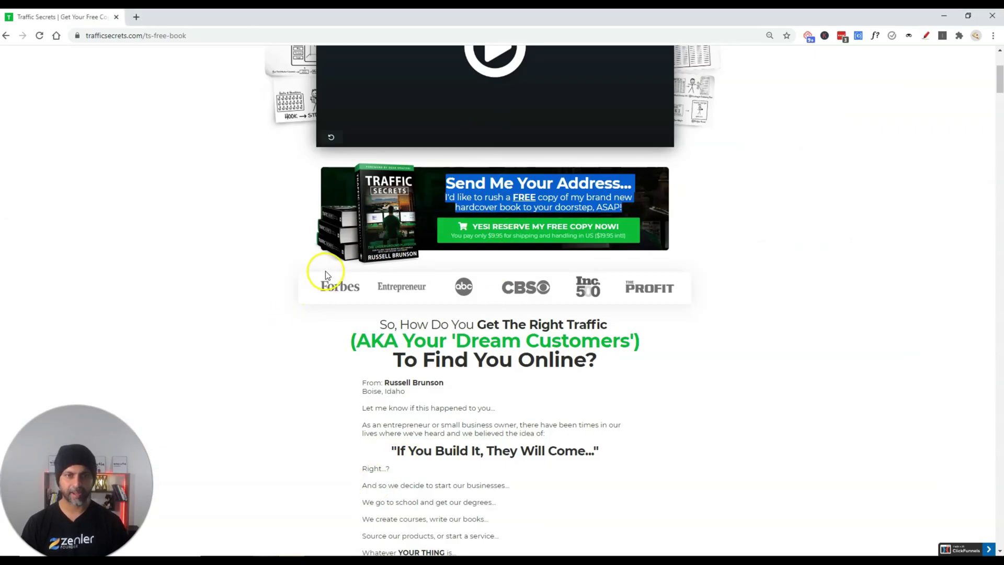
key("alt+Tab")
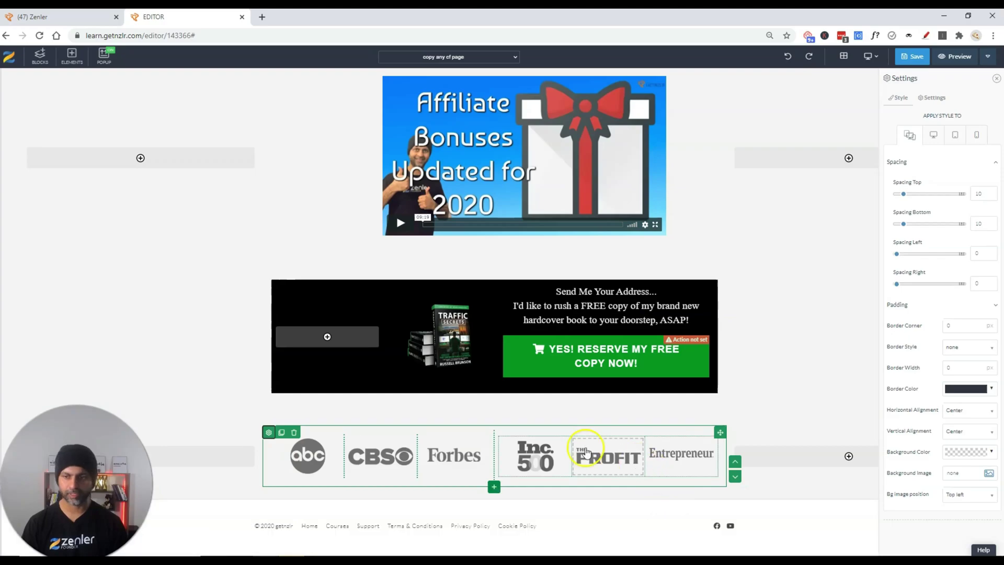
left_click(268, 433)
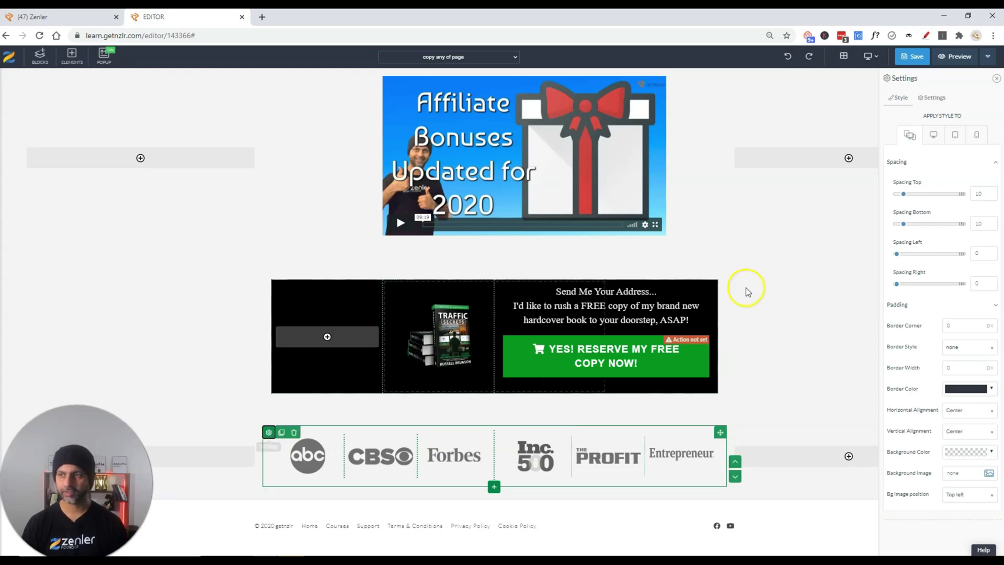
left_click(948, 462)
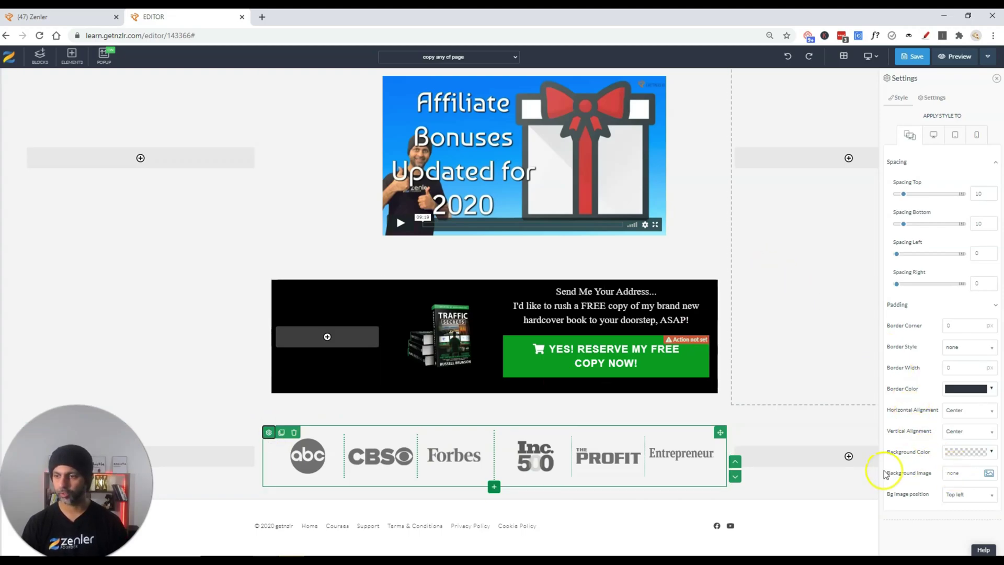
left_click(952, 452)
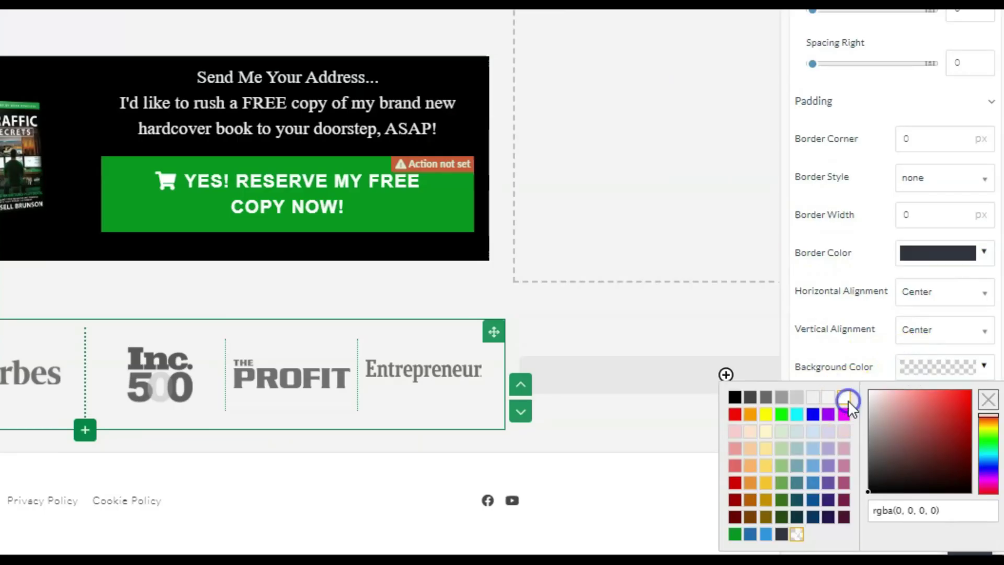
left_click(733, 411)
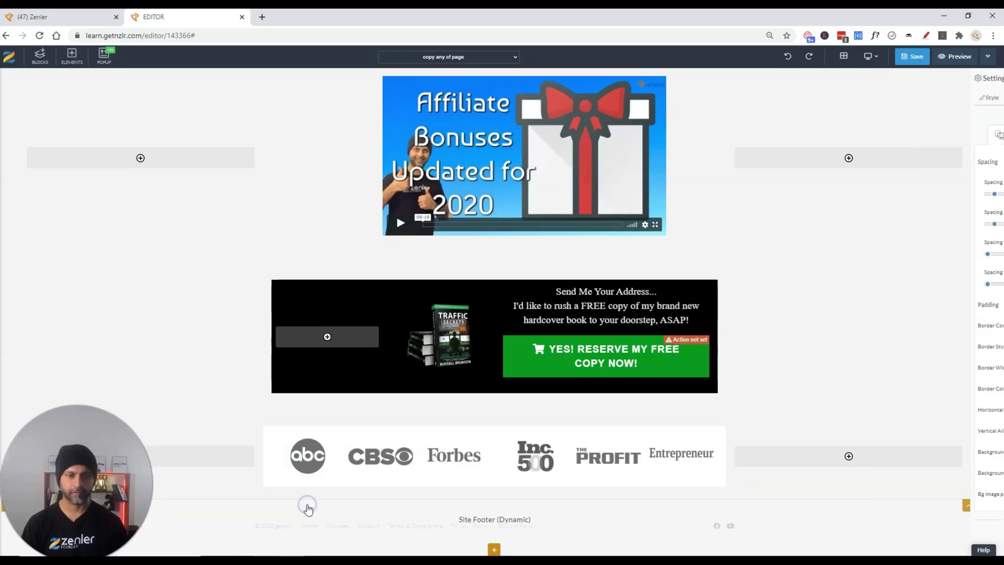
left_click(308, 506)
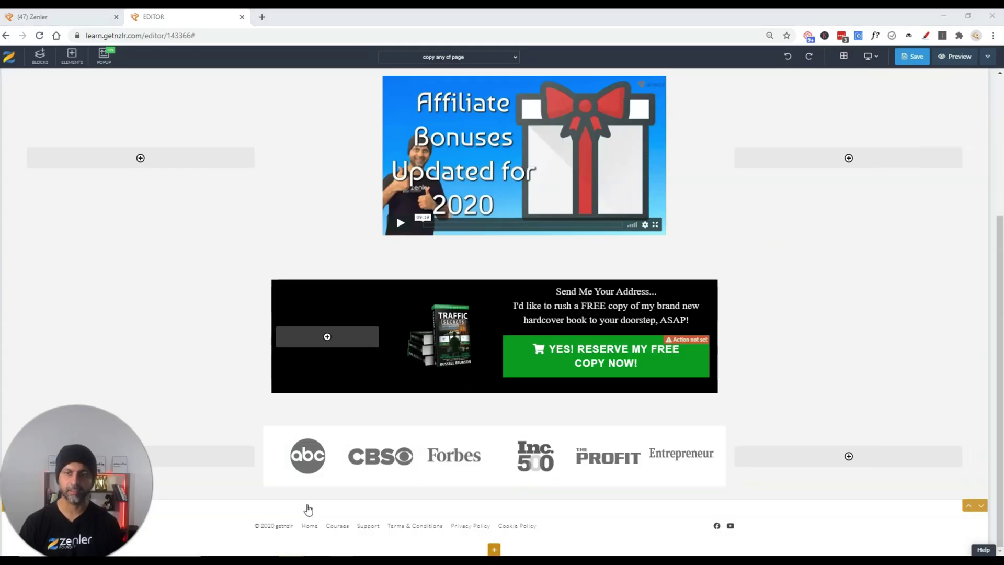
Copy the three-line "So, How Do You Get The Right Traffic" headline from the original page and add a single-column row below the logo strip.
key("alt+Tab")
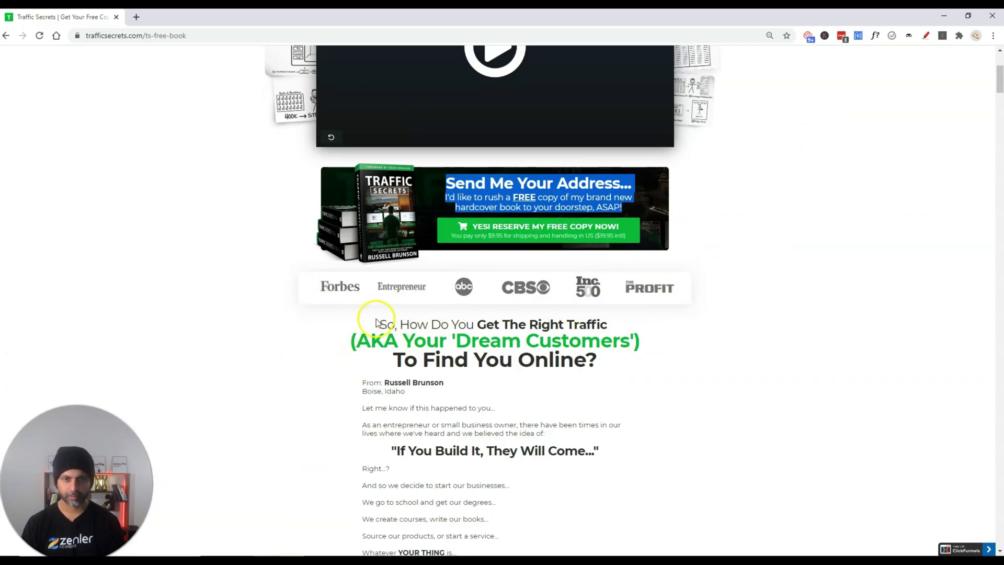
left_click_drag(376, 322, 594, 358)
key("ctrl+c")
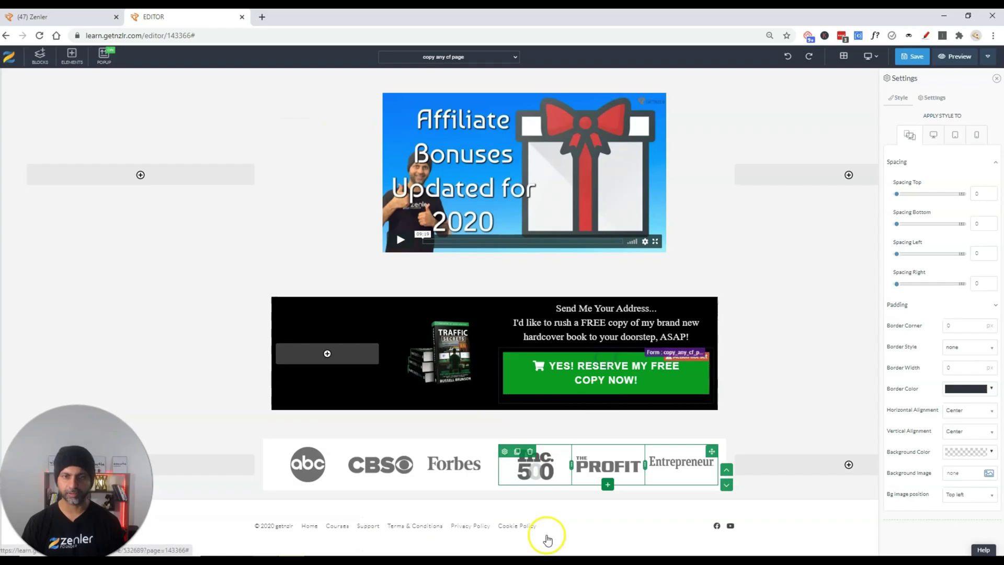
left_click(514, 490)
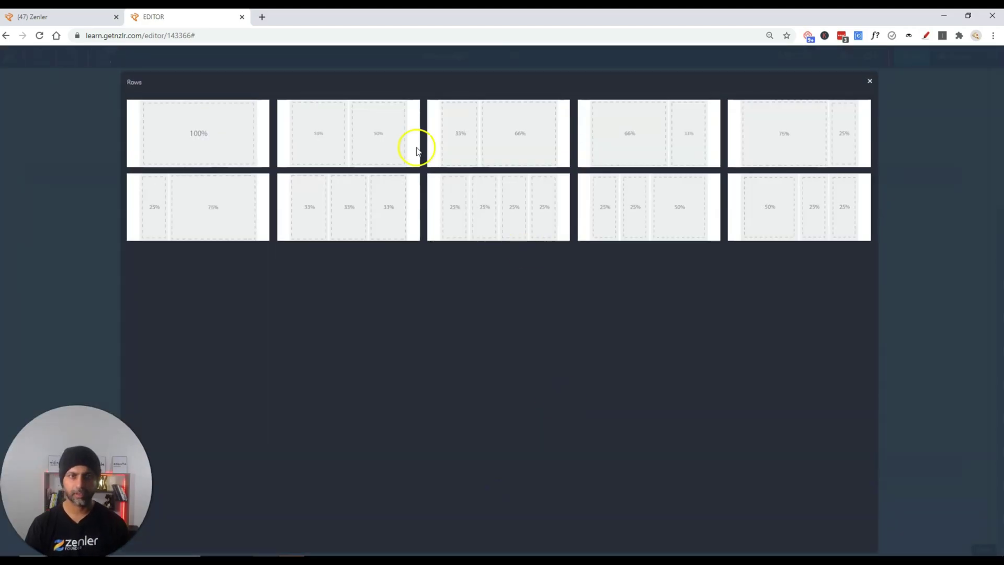
left_click(226, 120)
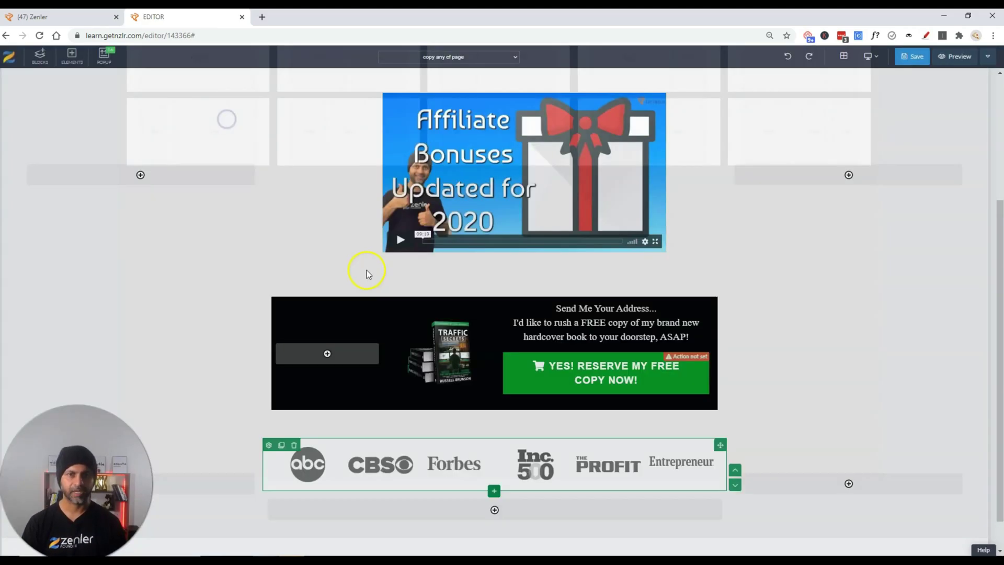
scroll(596, 334, "down", 1)
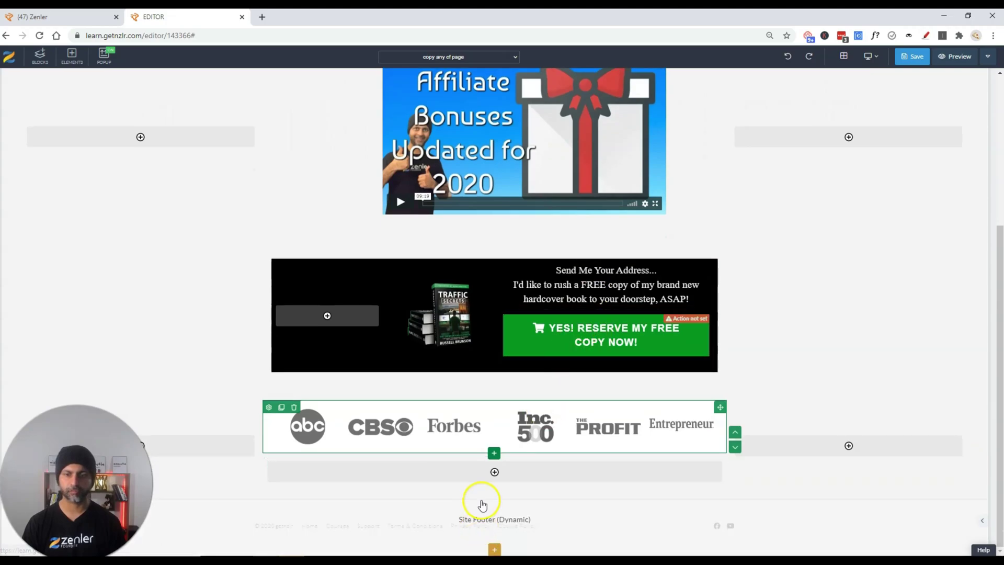
Insert a text element in the new row below the logos and replace its placeholder with the copied headline.
left_click(501, 473)
scroll(584, 224, "down", 5)
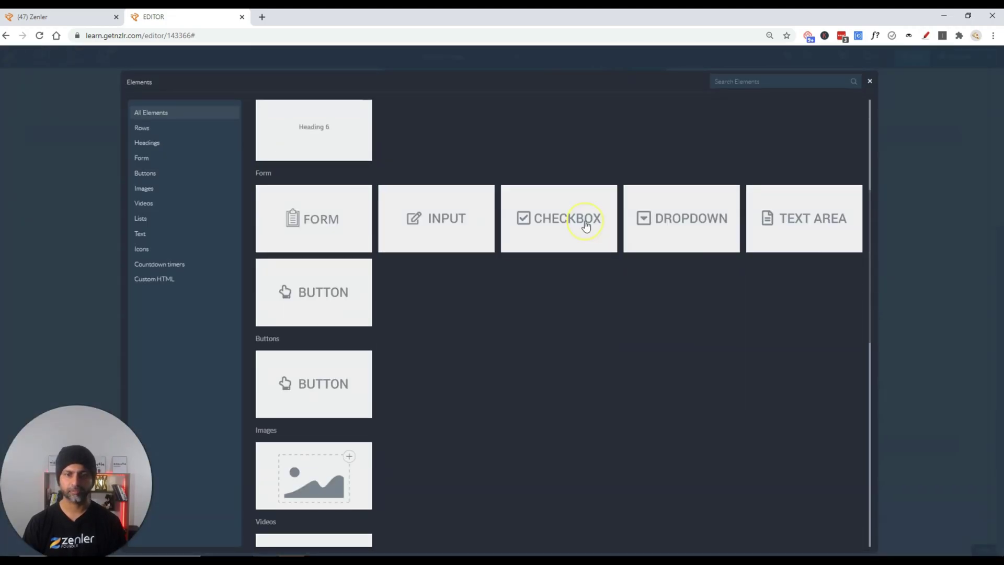
scroll(500, 306, "down", 8)
left_click(565, 486)
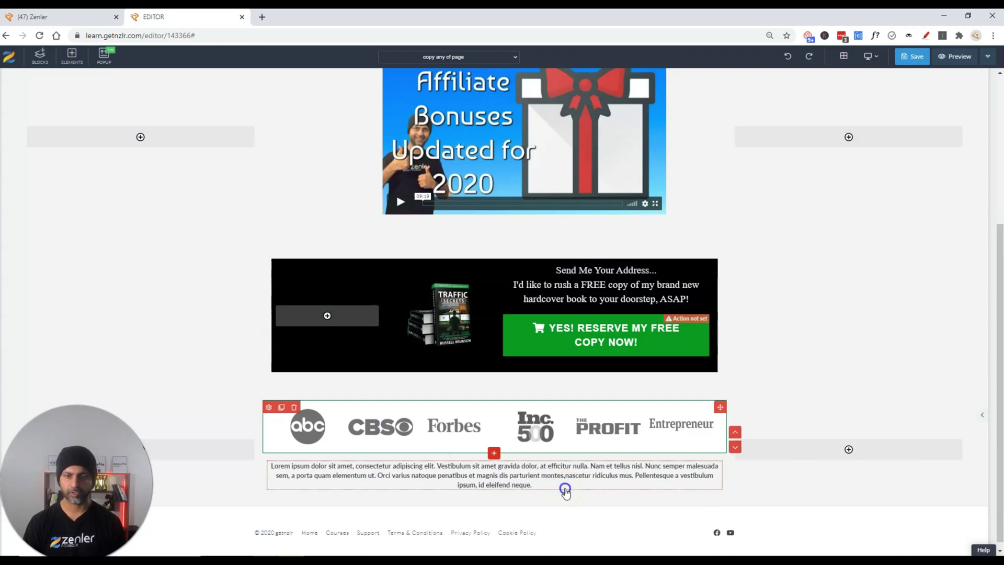
triple_click(565, 479)
key("ctrl+v")
Set the pasted headline in Montserrat at a much larger size and colour its "(AKA Your 'Dream Customers')" line green.
left_click_drag(564, 481, 419, 459)
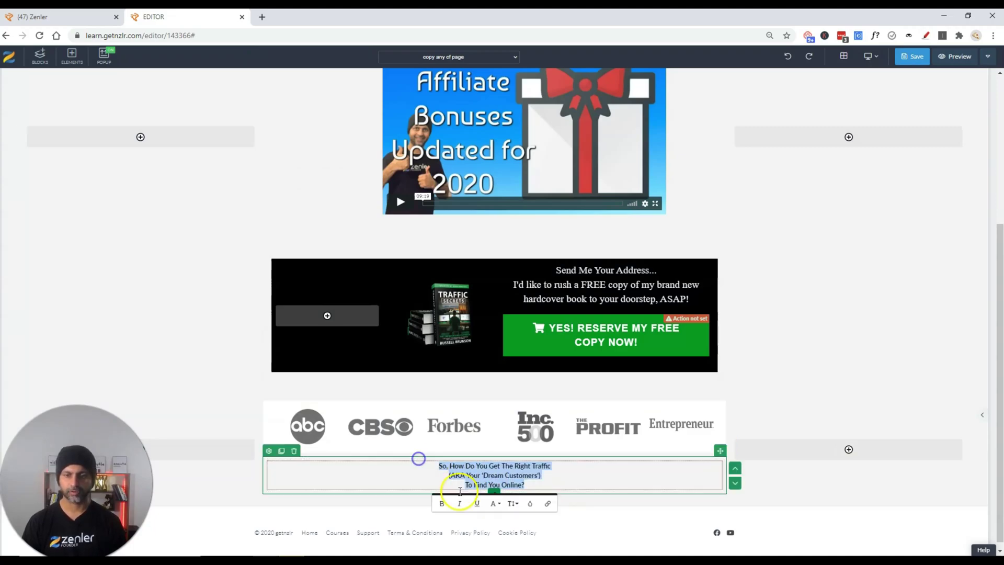
left_click(496, 503)
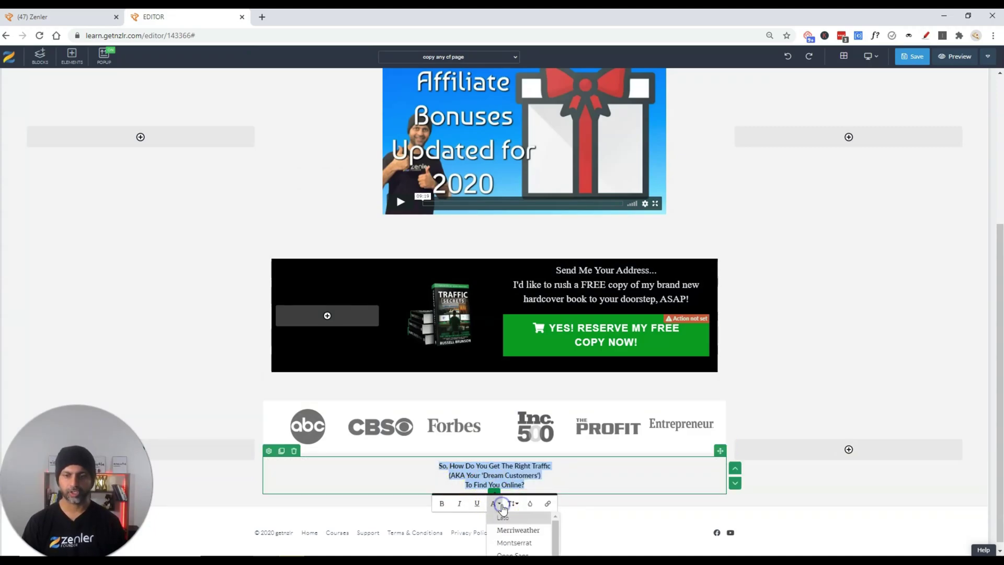
left_click(517, 543)
left_click(513, 503)
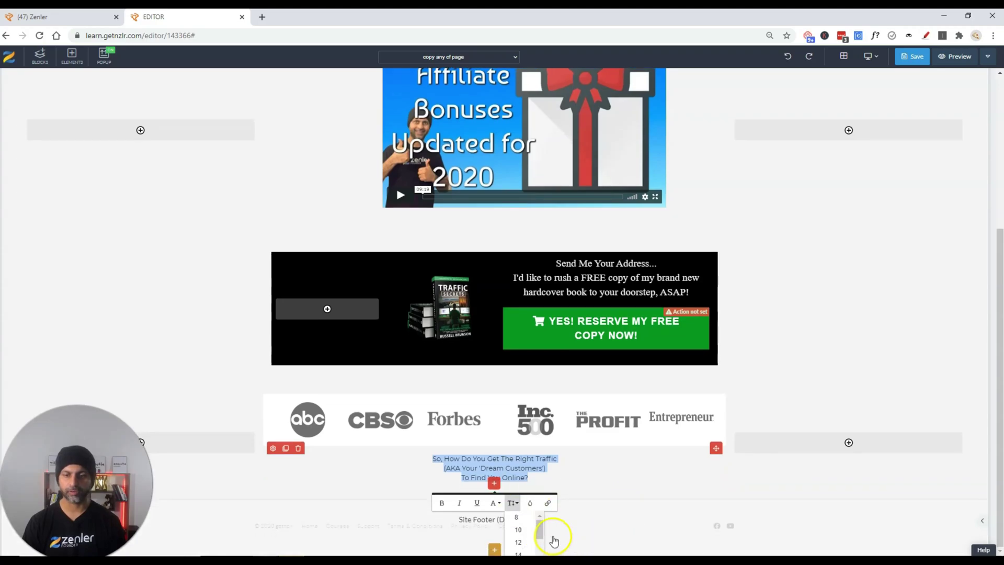
left_click_drag(547, 538, 540, 551)
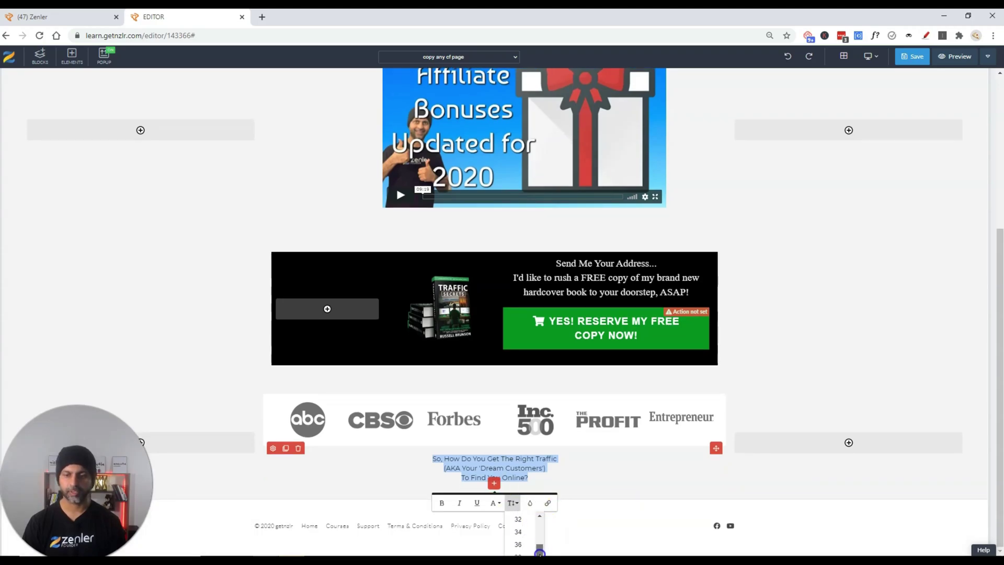
left_click(535, 551)
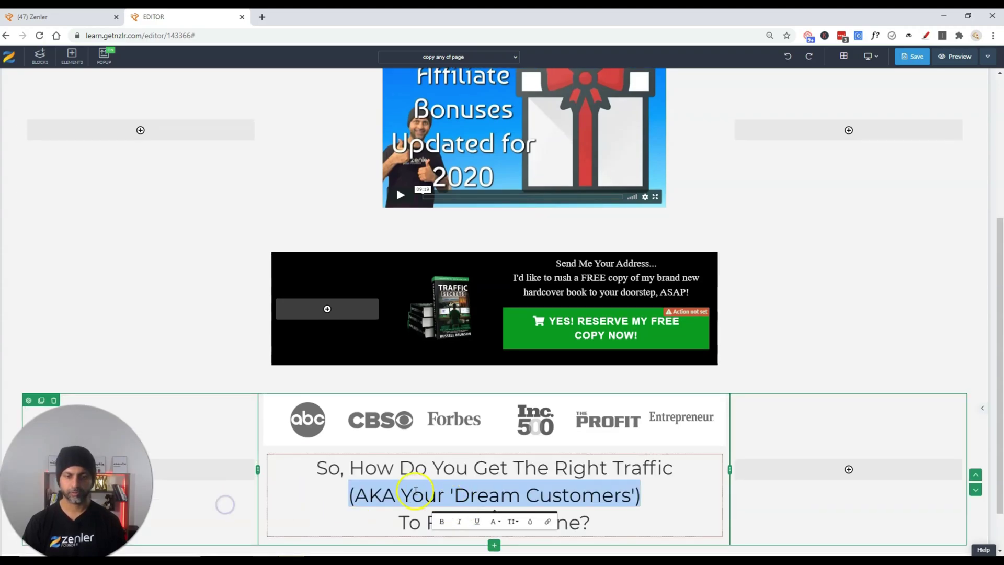
left_click(529, 522)
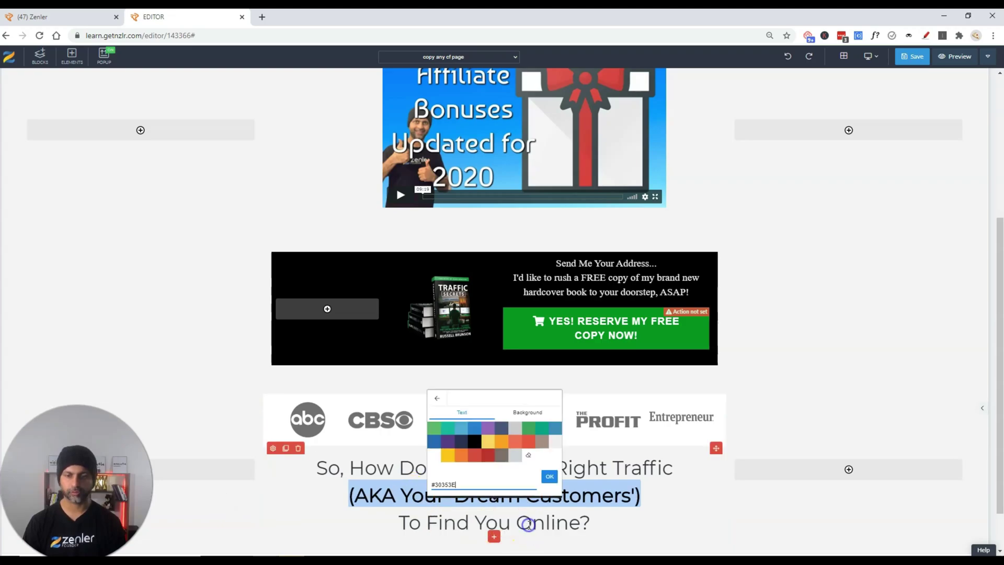
left_click(536, 428)
Save the page after comparing the headline with the original, and open the page's version history.
key("alt+Tab")
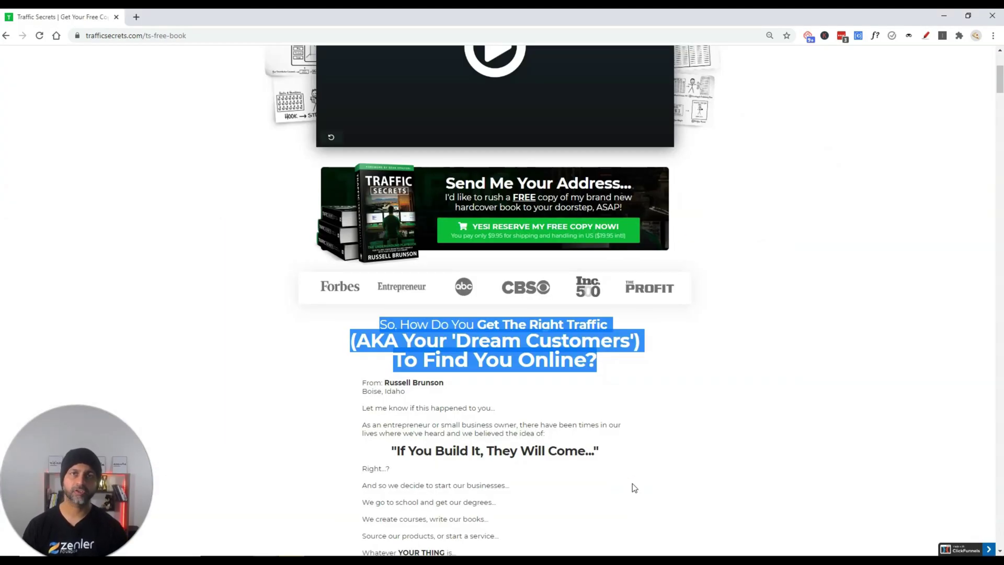
key("alt+Tab")
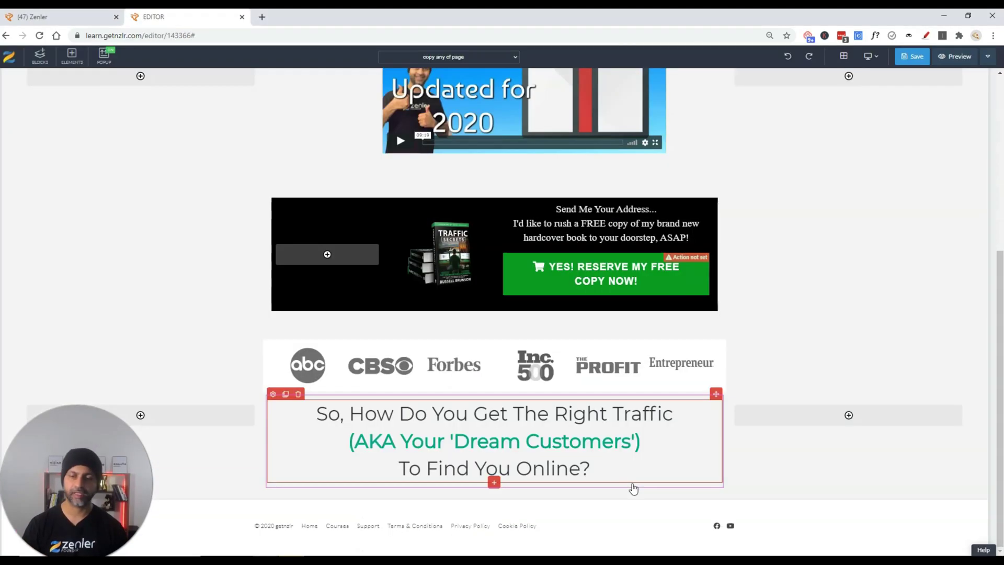
left_click(911, 57)
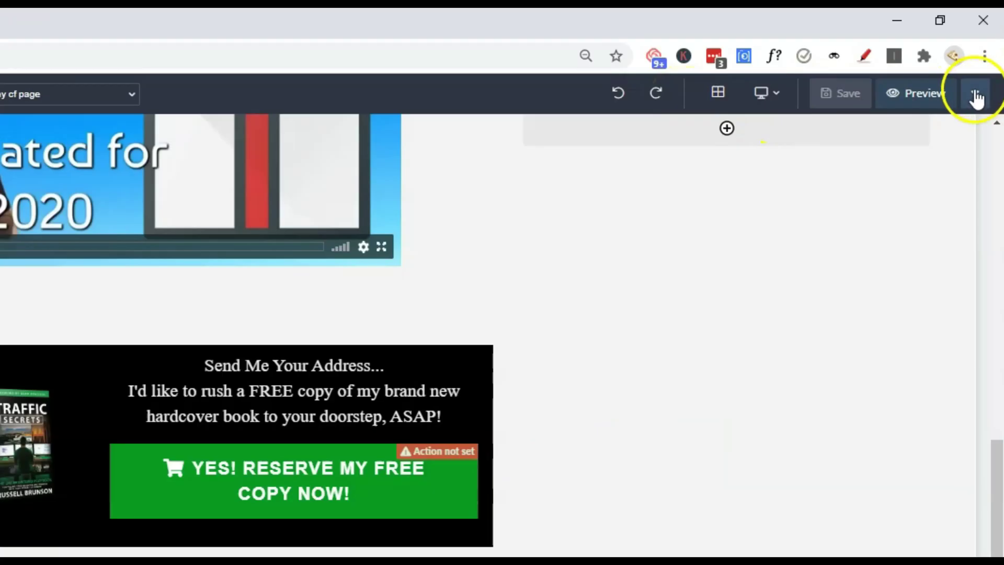
left_click(988, 57)
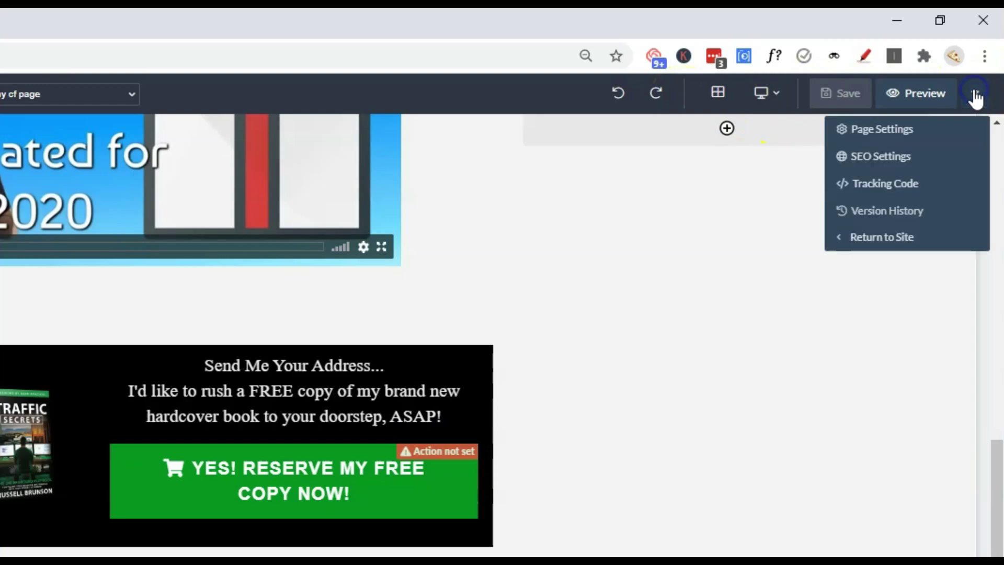
left_click(900, 208)
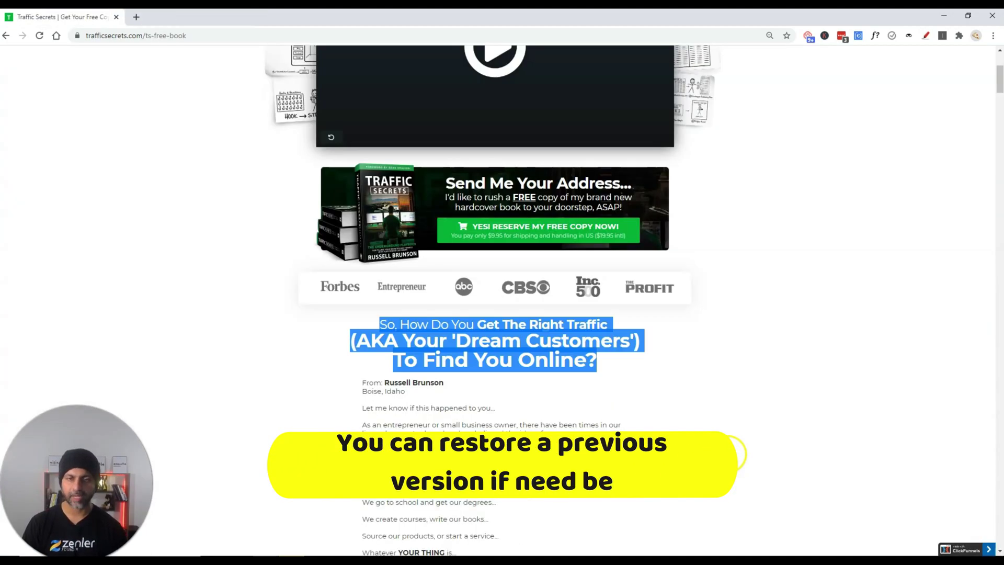
Examine the original page's sales copy, subheadings and images below the "Dream Customers" headline.
left_click(672, 363)
scroll(673, 363, "down", 5)
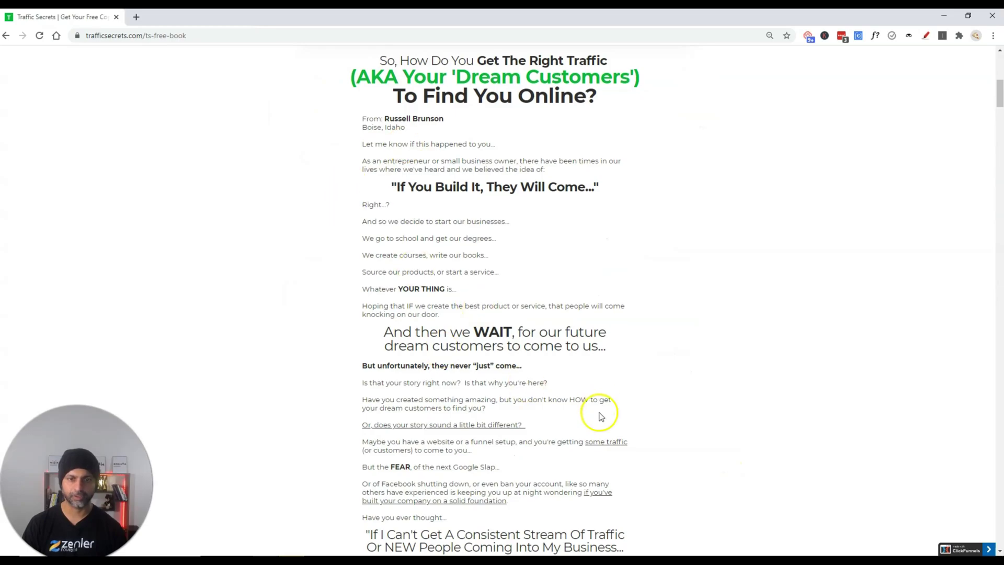
scroll(601, 414, "down", 6)
scroll(504, 225, "down", 3)
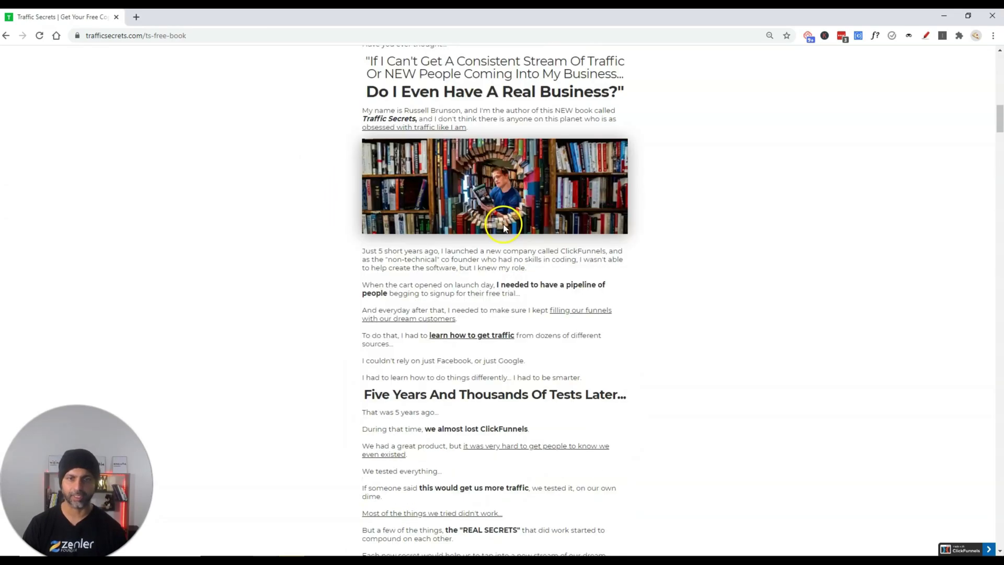
scroll(503, 235, "up", 12)
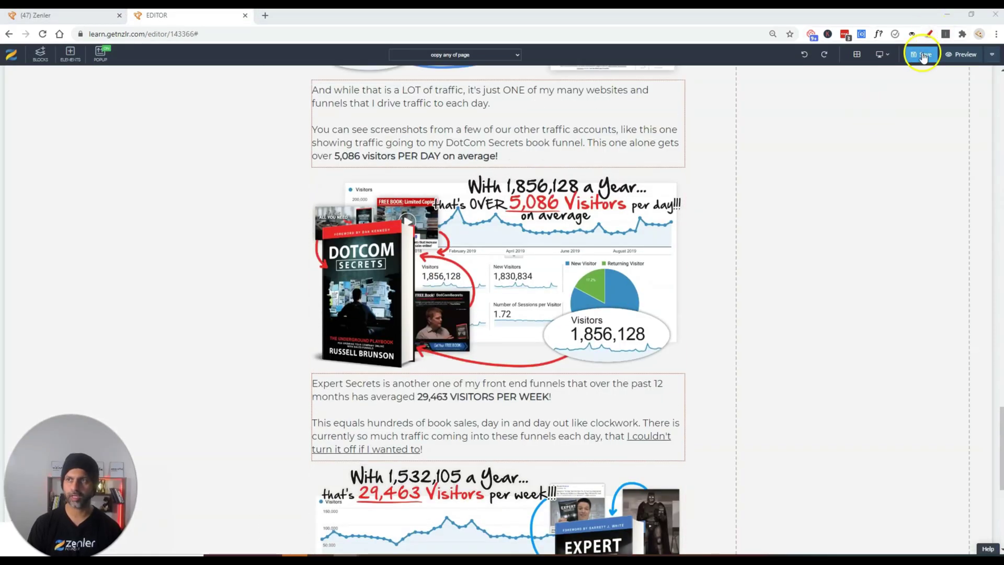
Save the page and copy the "Lead 'Squeeze' Funnels..." bullet text from the original page.
left_click(922, 55)
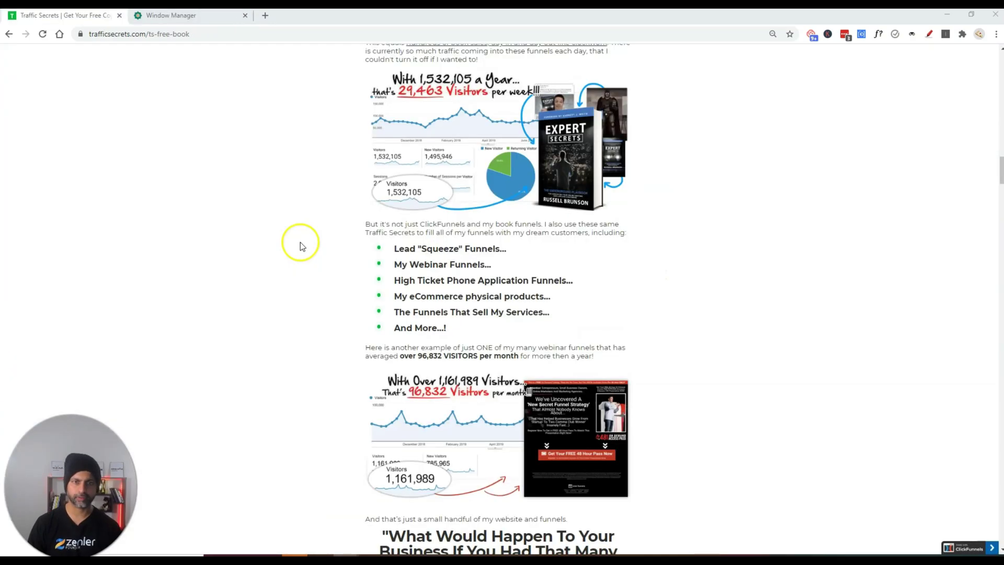
mouse_move(370, 246)
left_mouse_down()
mouse_move(467, 250)
mouse_move(381, 253)
left_mouse_up()
left_click(542, 265)
right_click(380, 247)
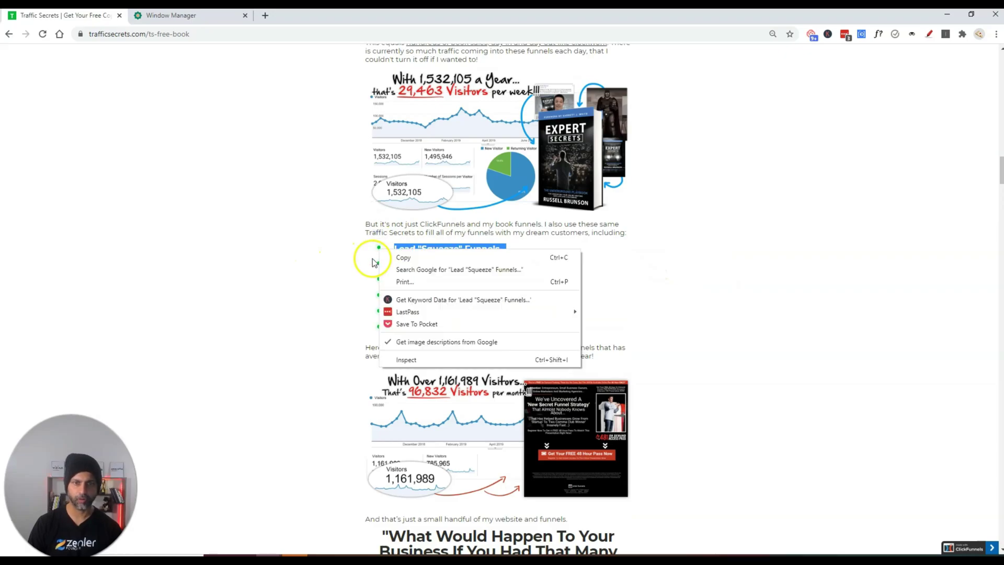
left_click(376, 264)
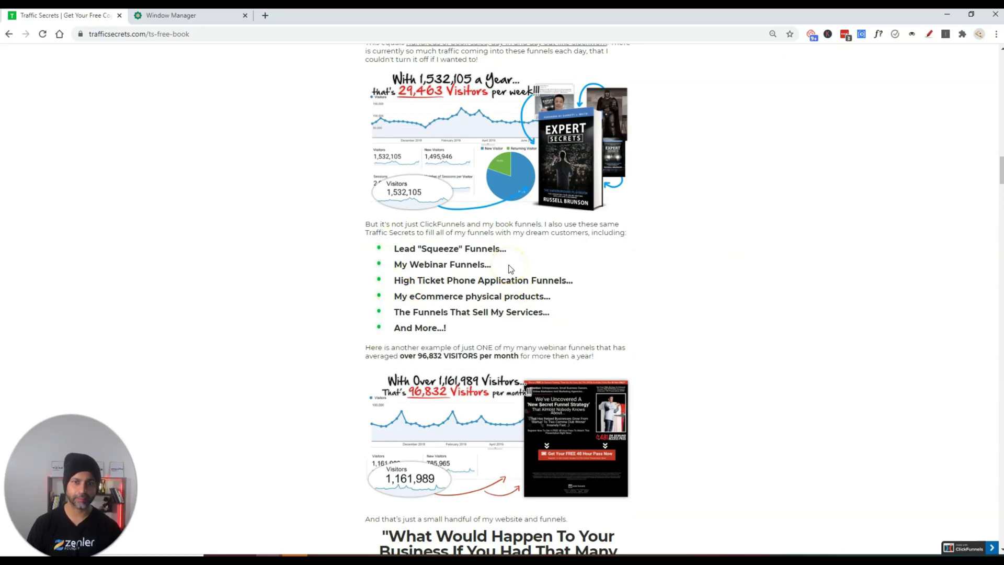
left_click_drag(509, 249, 388, 249)
key("ctrl+c")
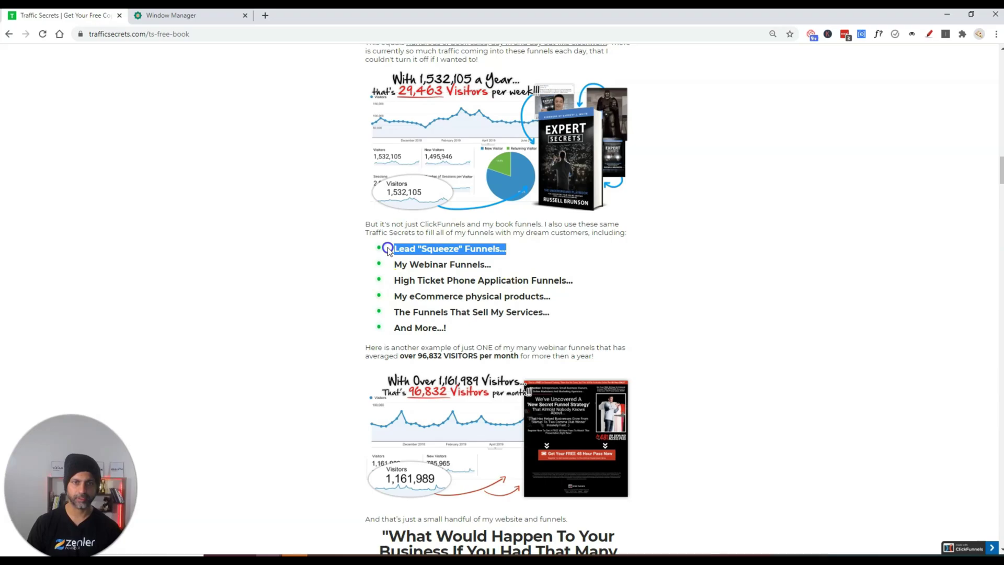
key("alt+Tab")
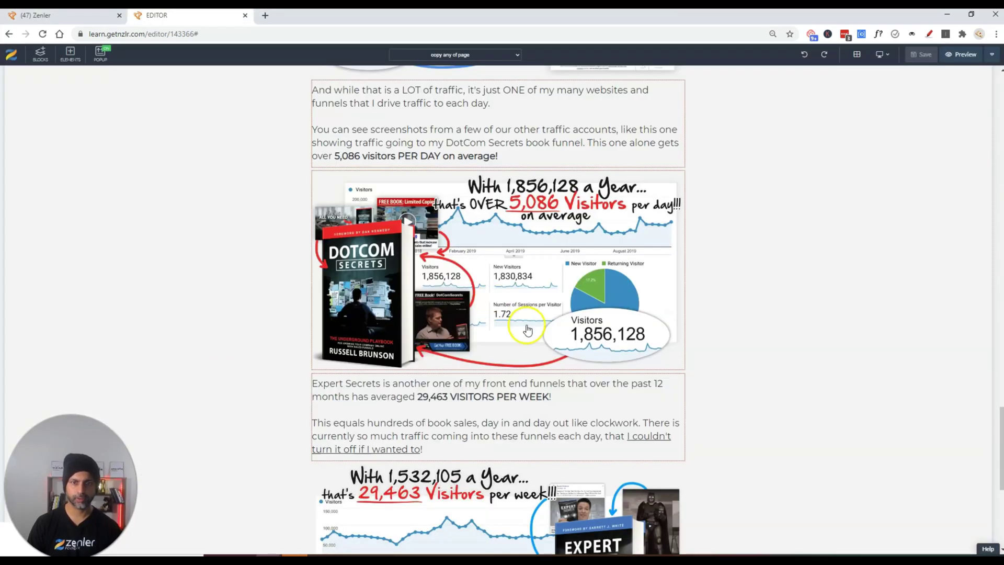
Add a bulleted list below the "But it's not just ClickFunnels" paragraph and replace its first item with "Lead 'Squeeze' Funnels...".
scroll(544, 407, "down", 1)
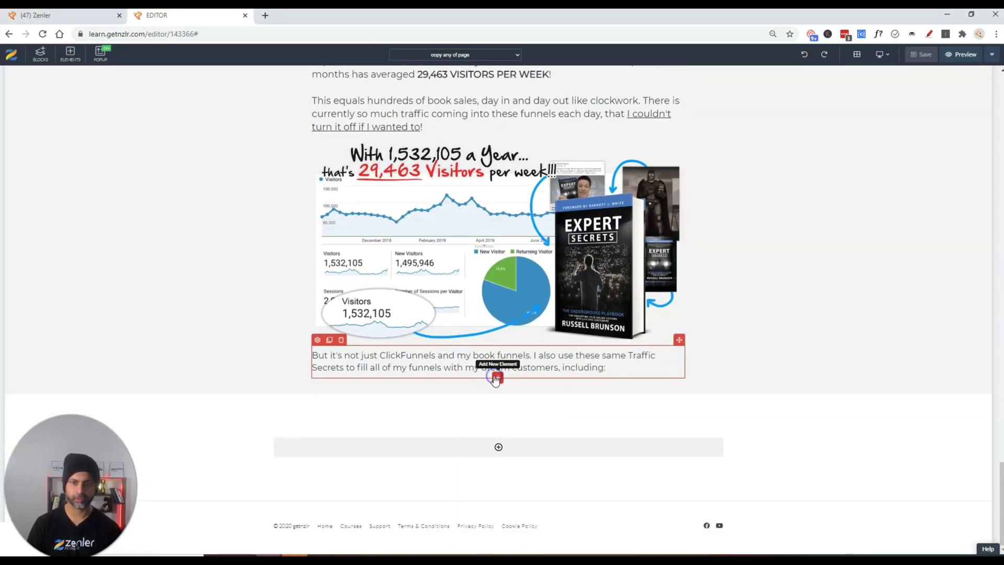
left_click(498, 378)
scroll(492, 337, "down", 5)
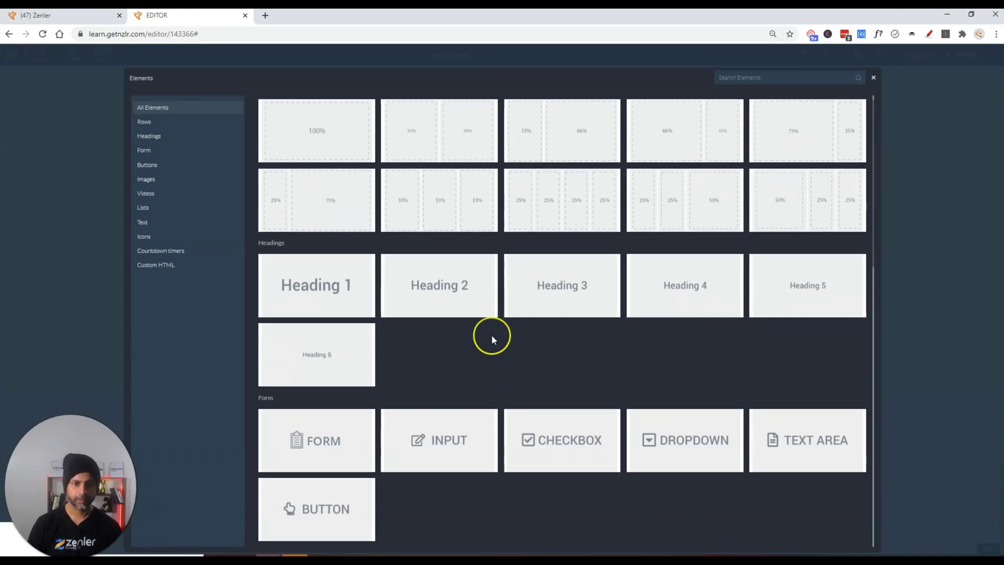
scroll(492, 337, "down", 4)
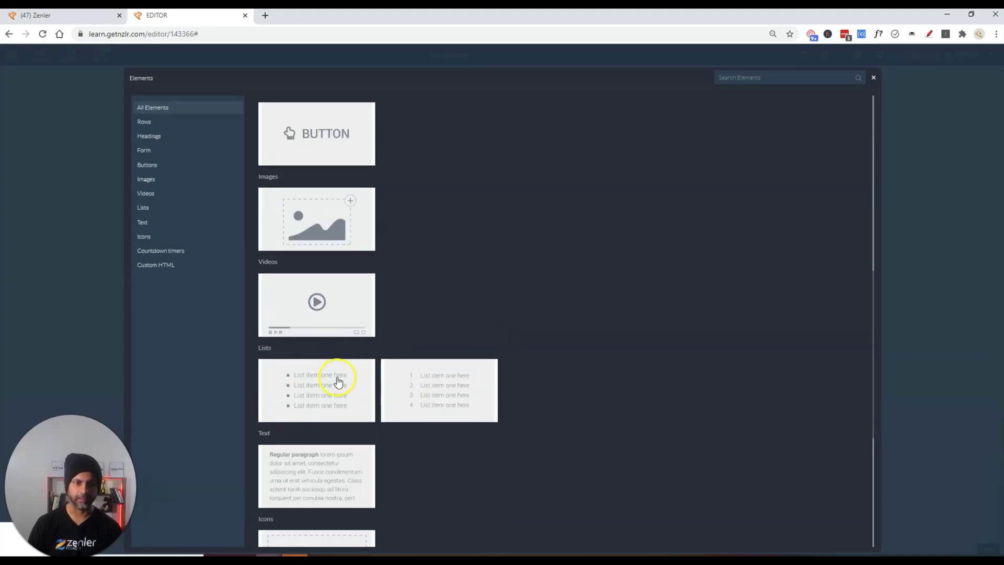
left_click(337, 379)
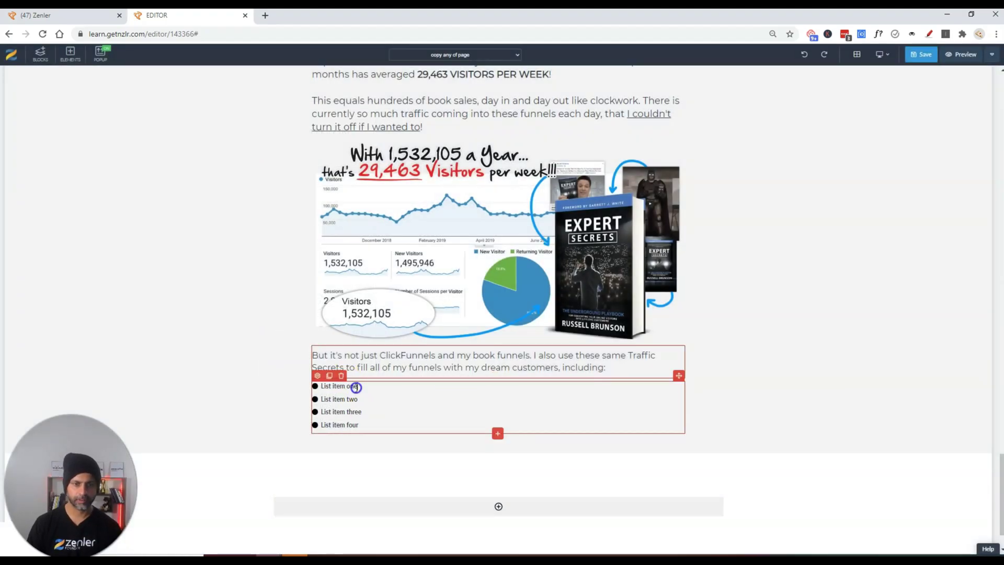
triple_click(312, 387)
key("ctrl+v")
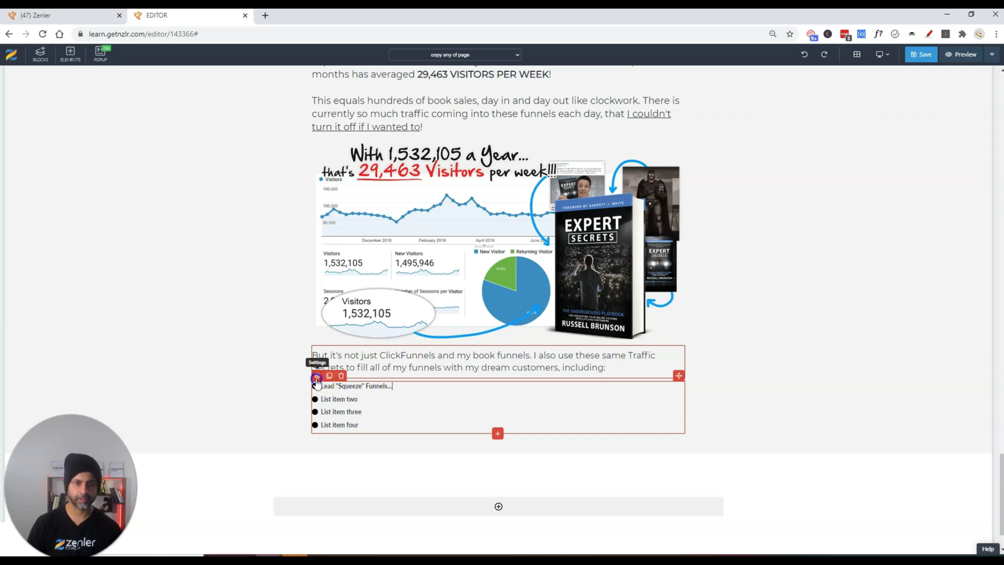
Set the icon colour of the new bulleted list to green.
left_click(317, 377)
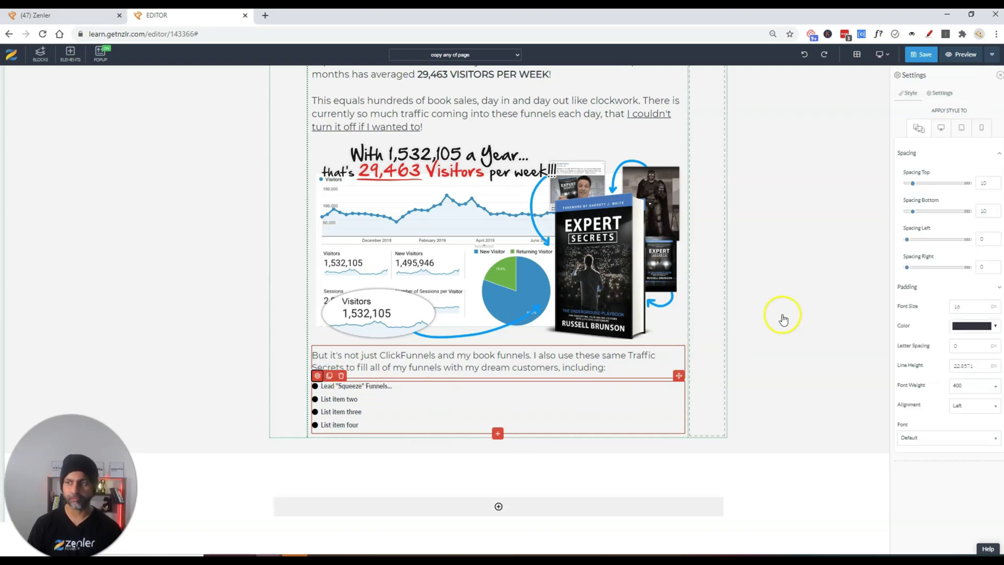
left_click(940, 93)
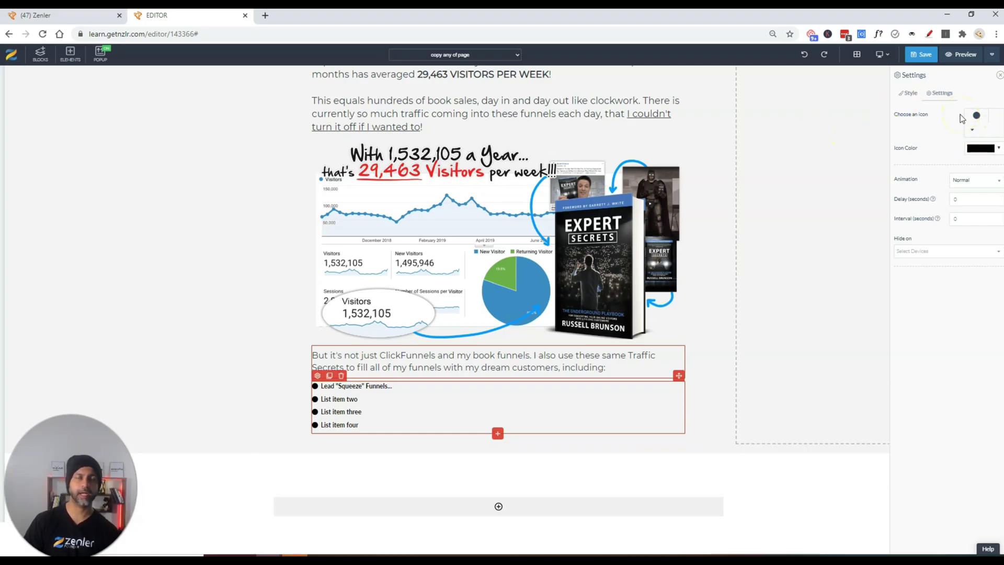
left_click(989, 149)
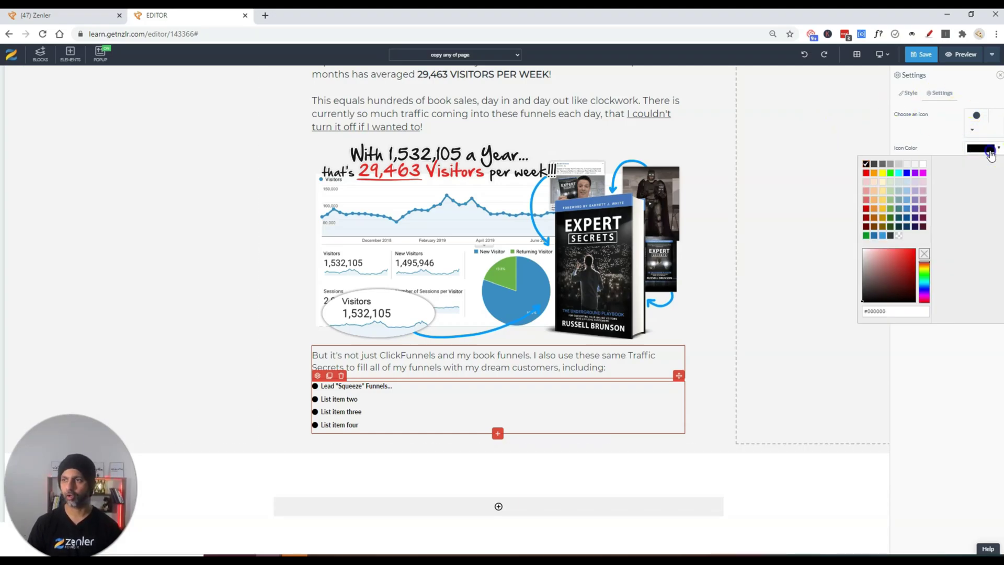
left_click(866, 235)
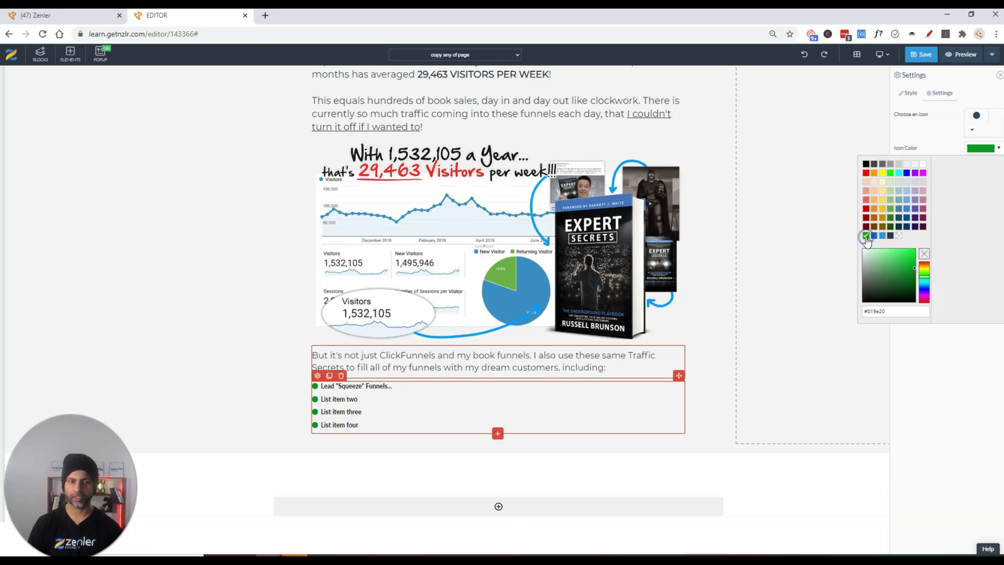
Change the new bulleted list's icon to the dot-circle icon and set the icon colour to orange (#ff9900).
left_click(972, 129)
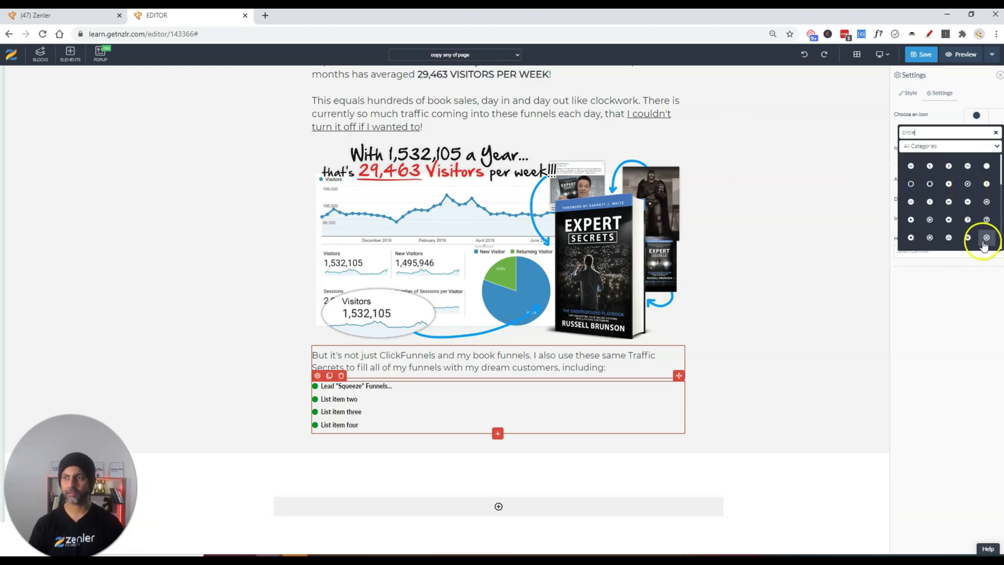
key("alt+Tab")
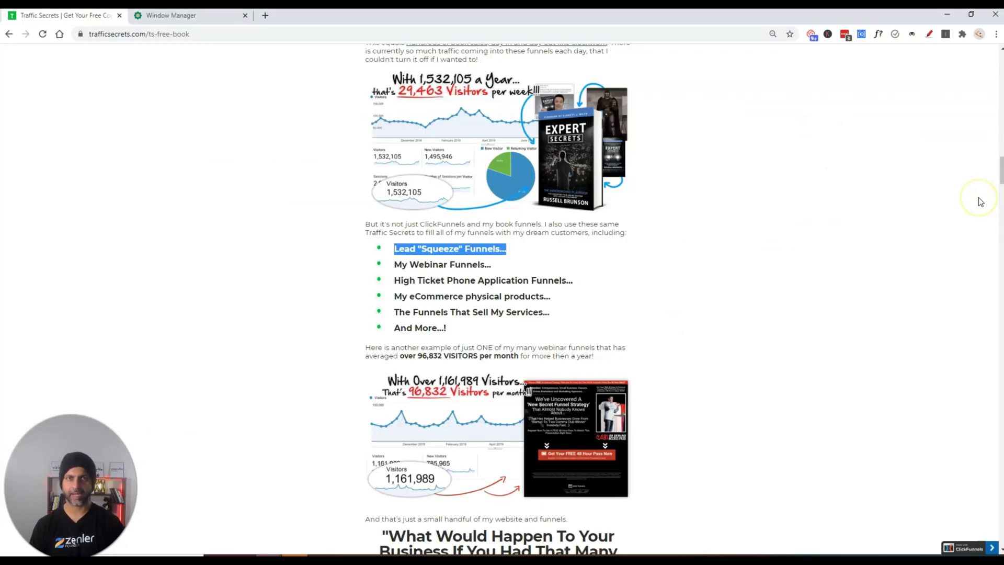
key("alt+Tab")
scroll(985, 208, "down", 1)
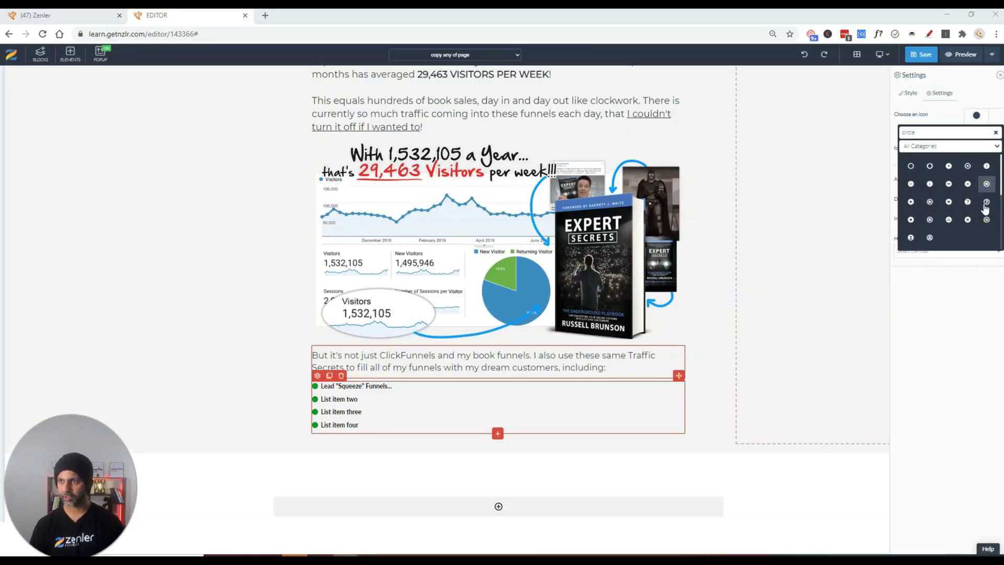
left_click(955, 247)
scroll(985, 226, "up", 1)
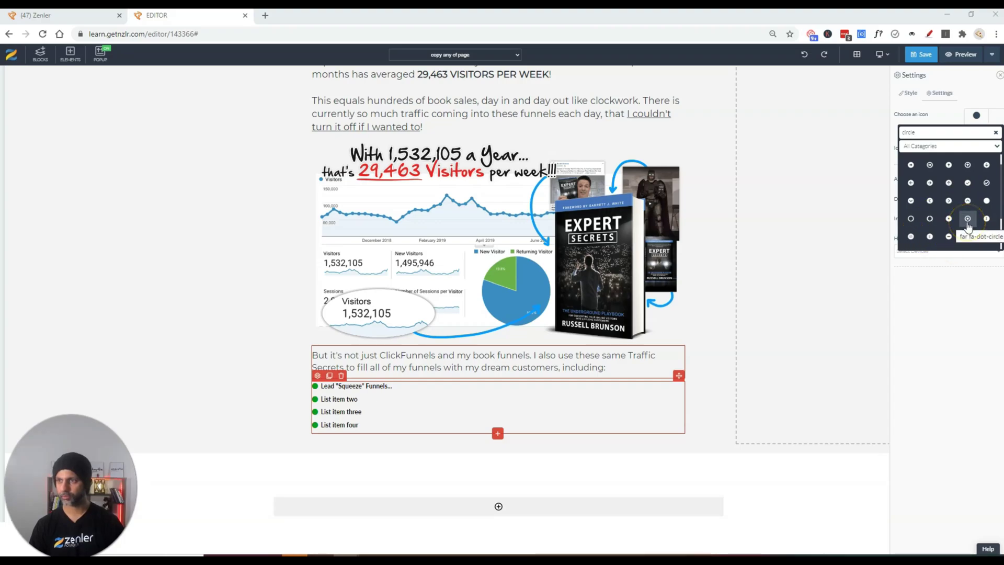
left_click(968, 222)
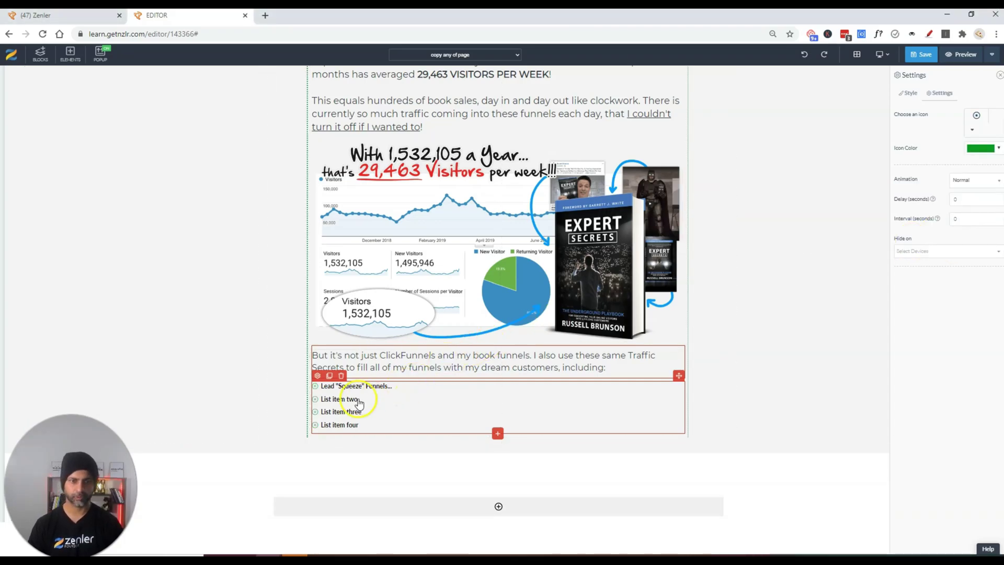
left_click(341, 398)
left_click(874, 173)
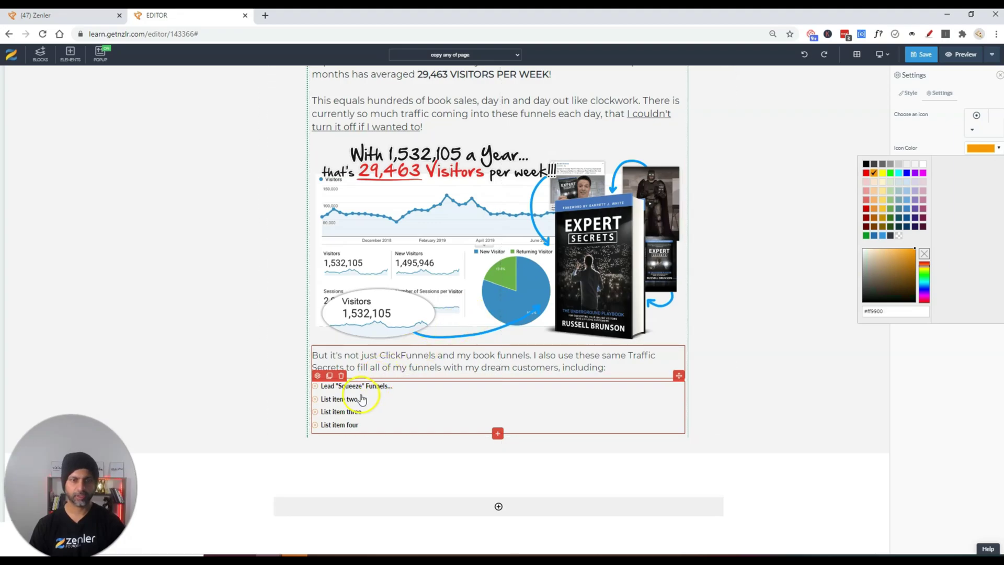
Replace the list's second item with the "My Webinar Funnels..." text copied from the original page.
key("alt+Tab")
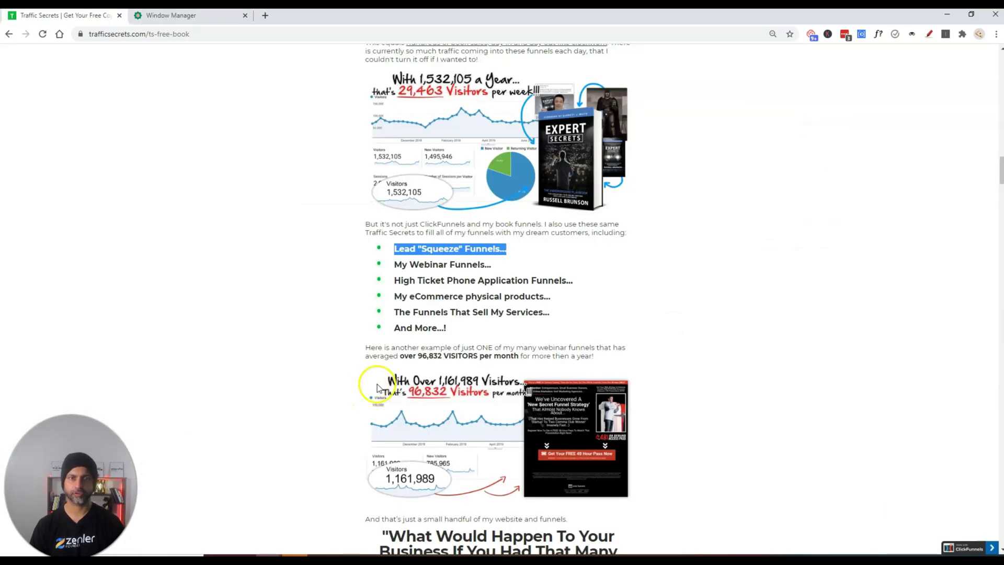
left_click_drag(493, 265, 408, 266)
key("alt+Tab")
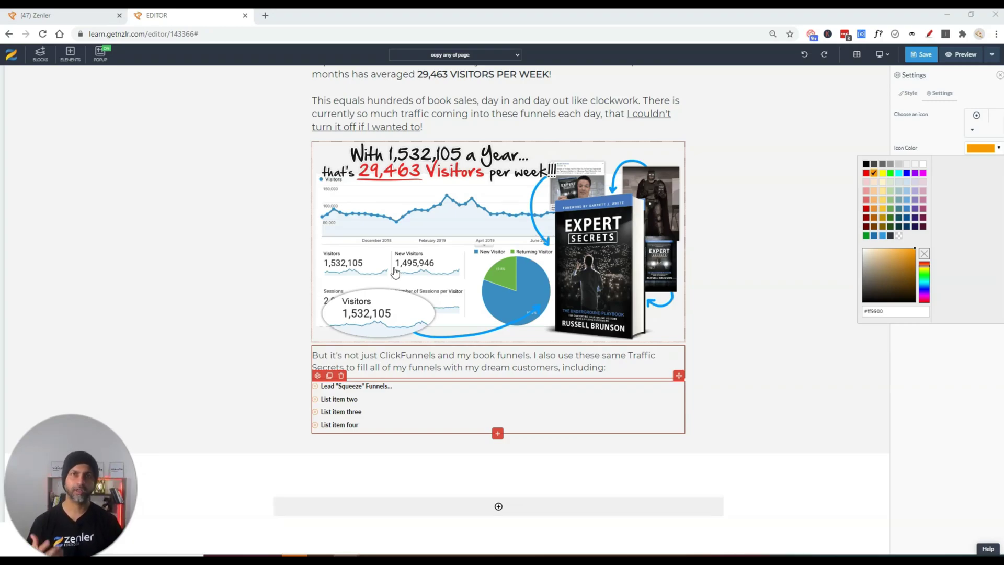
left_click(335, 402)
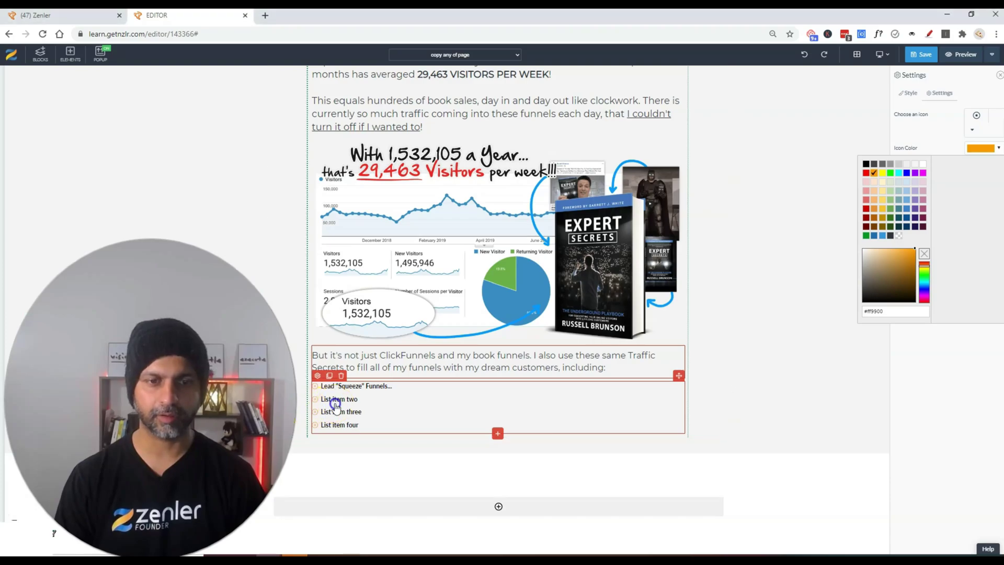
triple_click(339, 400)
type("My Webinar Funnels...")
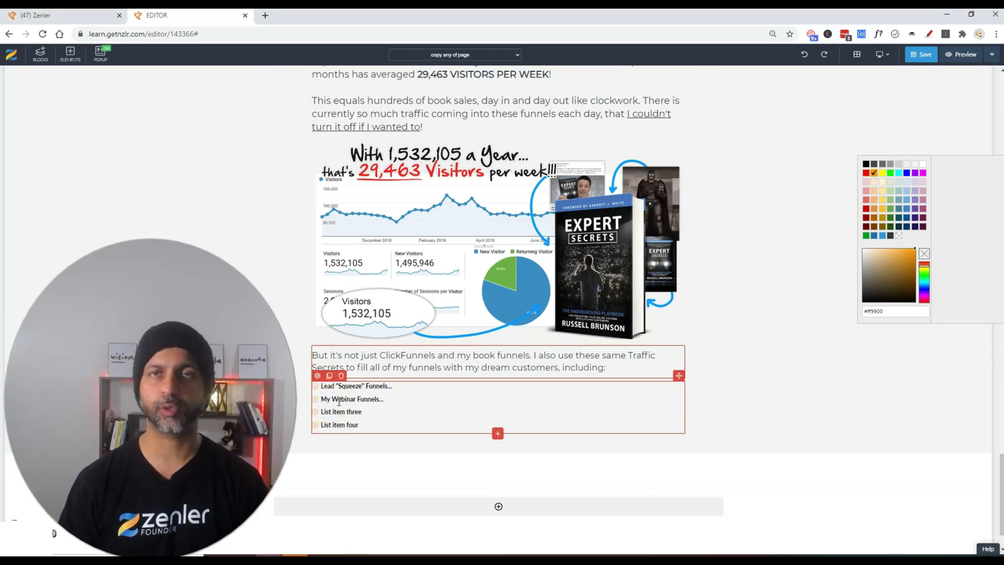
Format the "My Webinar Funnels..." item in Montserrat, size 22 and bold.
triple_click(339, 400)
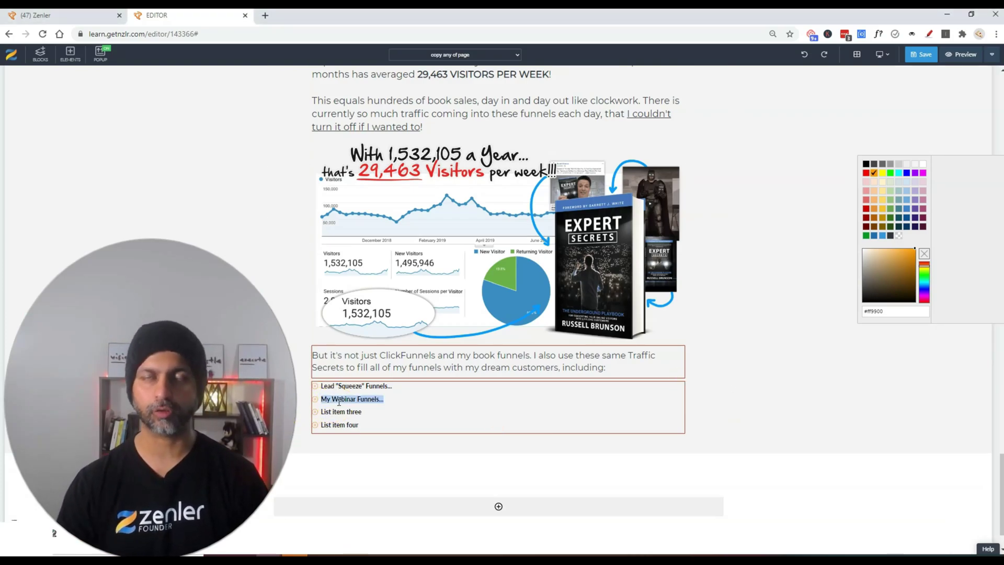
left_click(355, 416)
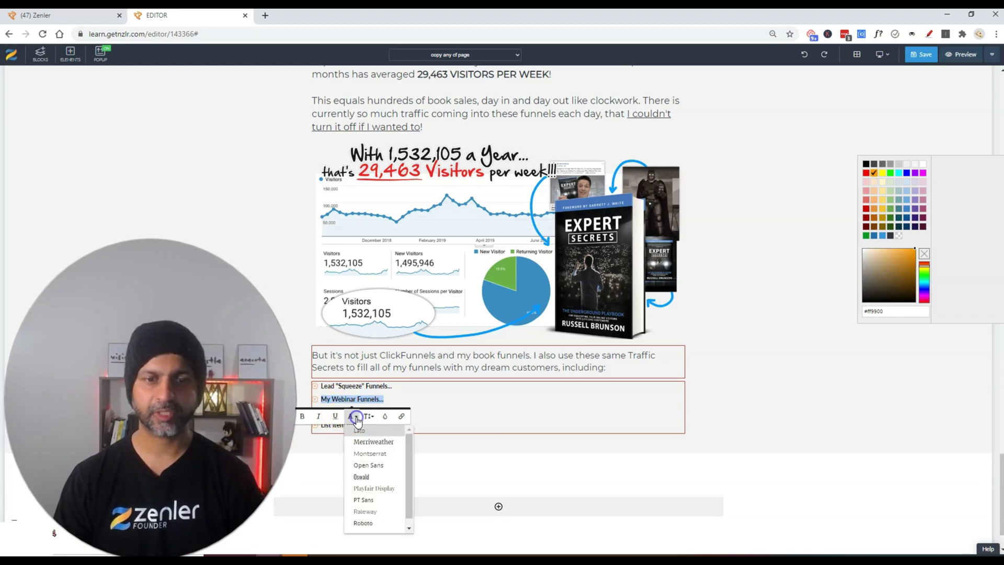
left_click(373, 453)
left_click(371, 416)
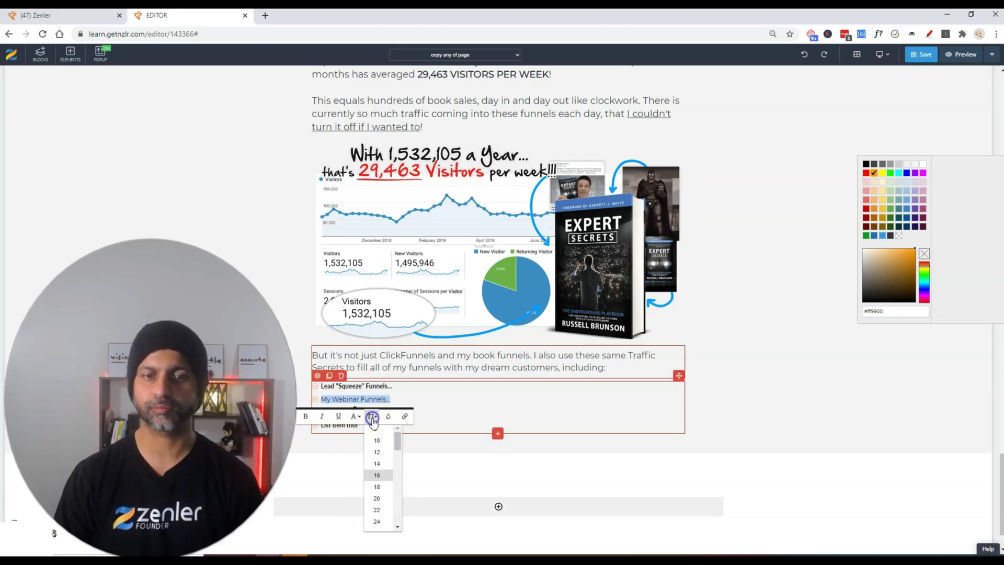
left_click(377, 512)
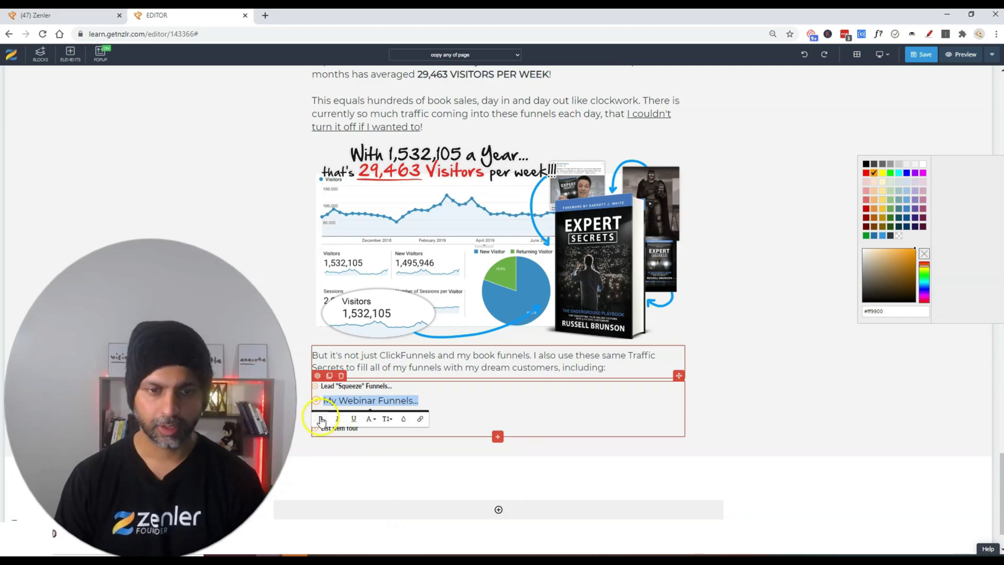
left_click(320, 418)
Set the font size of the "Lead 'Squeeze' Funnels..." list item to 24.
left_click(373, 386)
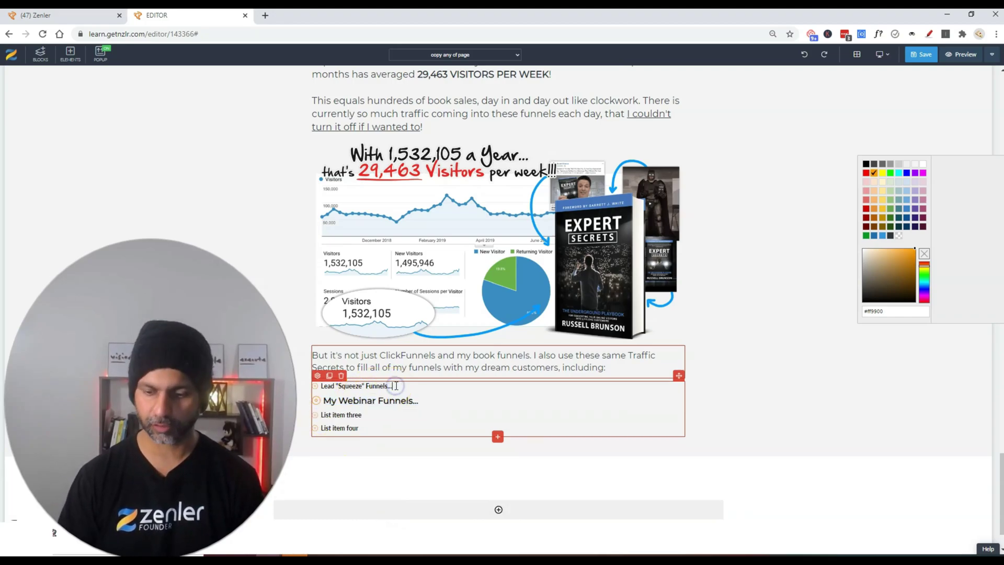
left_click_drag(396, 386, 320, 385)
left_click(372, 404)
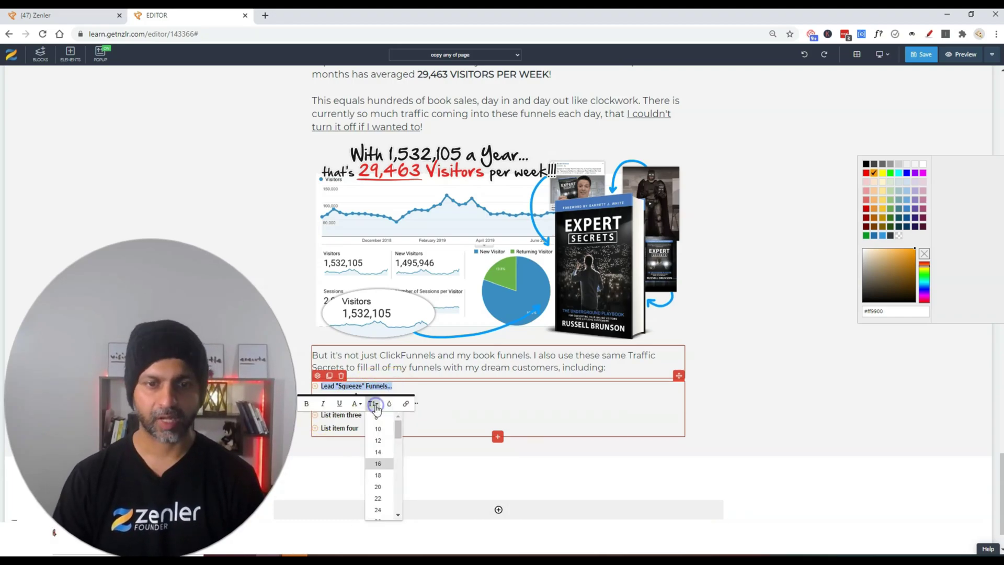
left_click(384, 510)
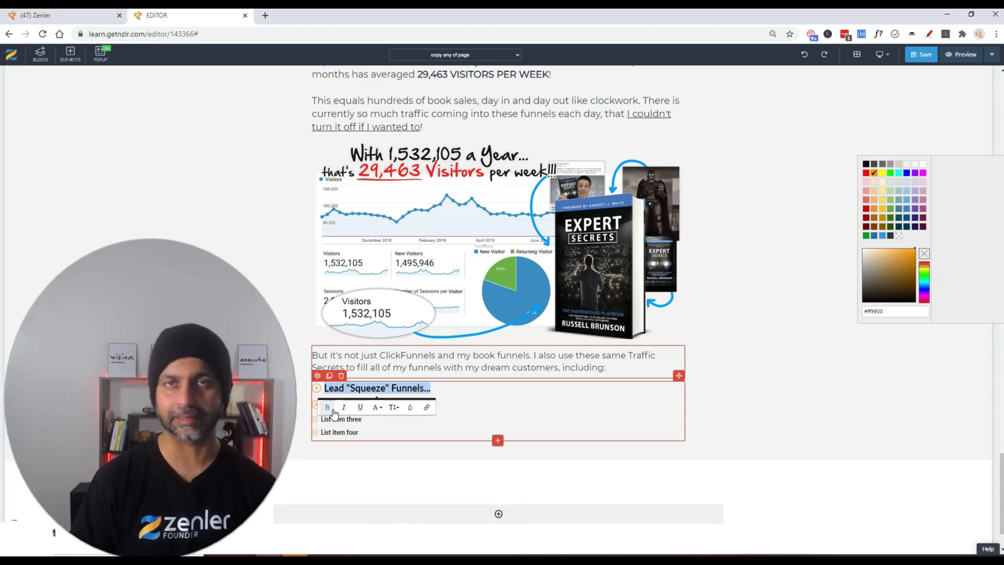
left_click(366, 424)
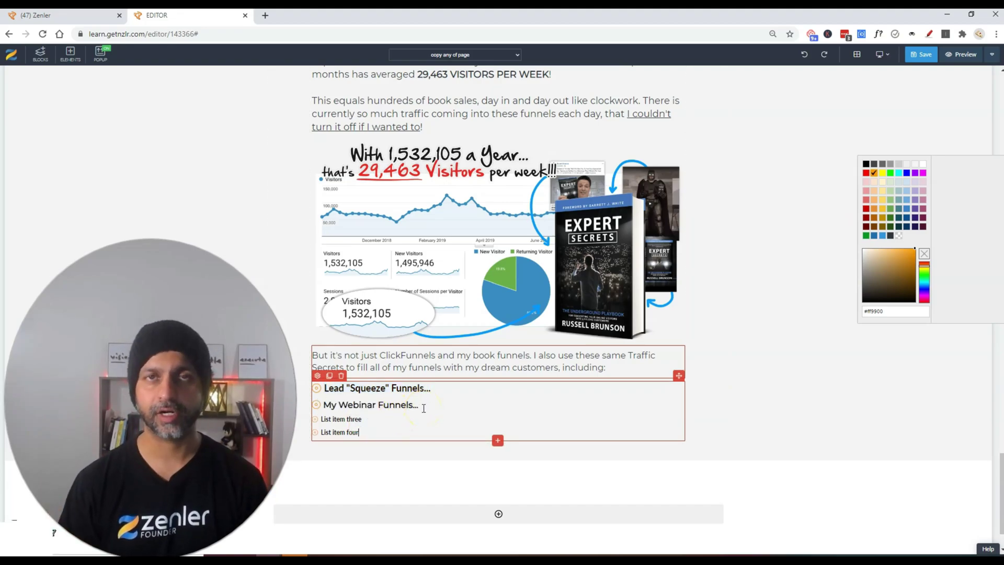
Enlarge the "My Webinar Funnels..." text to match the font size of the first list item.
triple_click(421, 407)
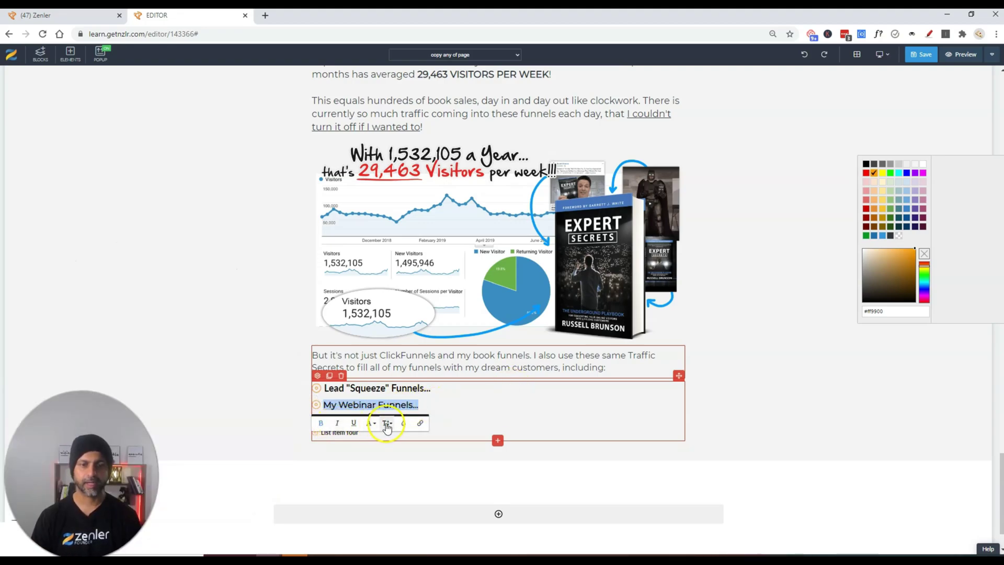
left_click(387, 424)
left_click(404, 494)
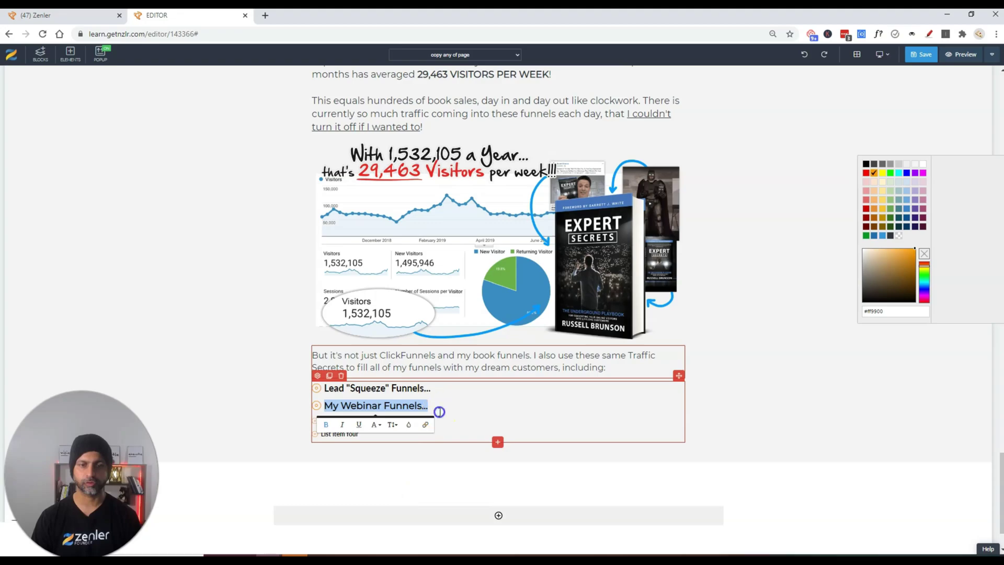
left_click(440, 412)
Examine the original page's traffic images, bullet lists and "Send Me Your Address..." offer box for the layout to recreate.
key("alt+Tab")
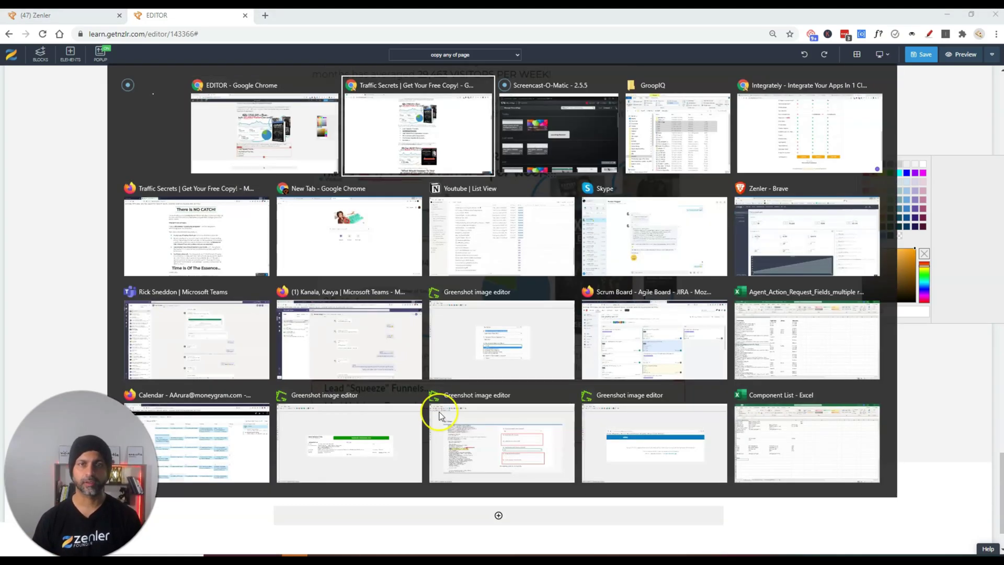
key("alt+Tab")
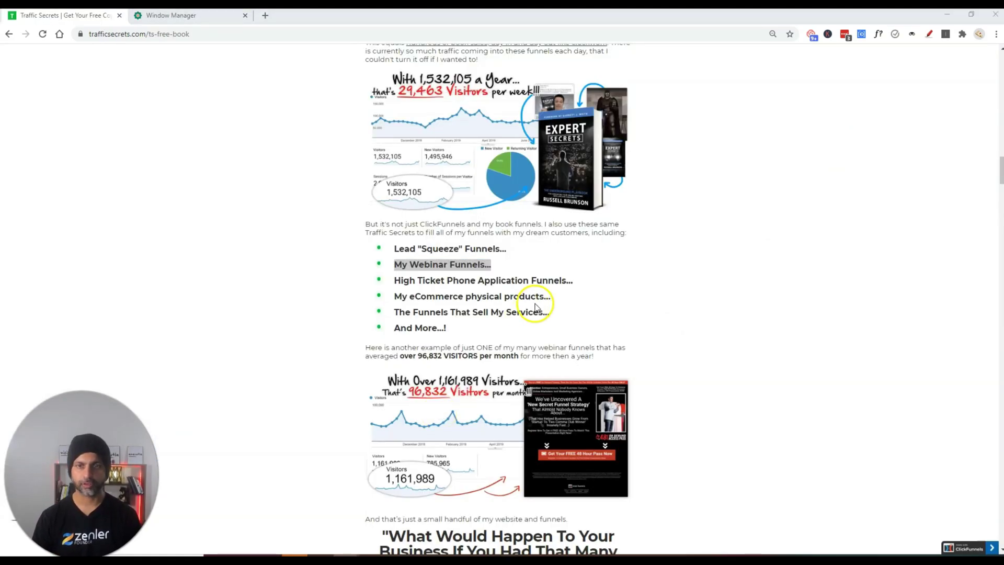
scroll(523, 308, "up", 5)
left_click(471, 306)
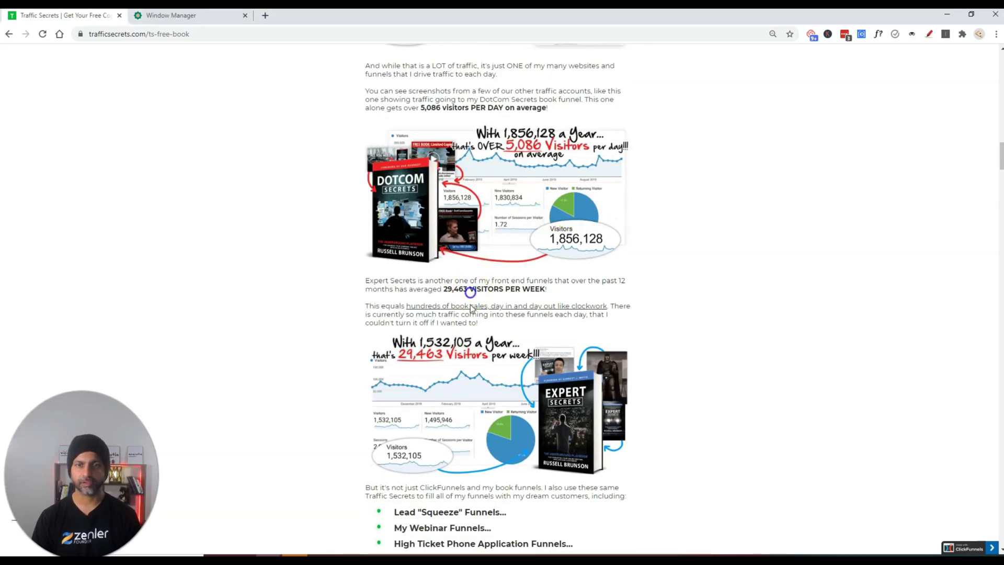
scroll(502, 213, "up", 4)
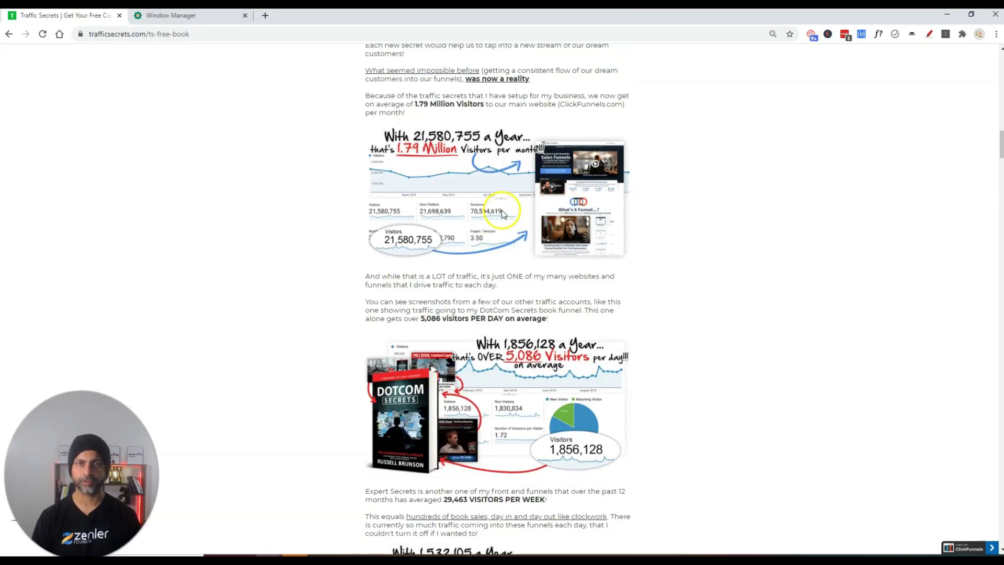
double_click(502, 211)
left_click(504, 314)
scroll(510, 289, "down", 12)
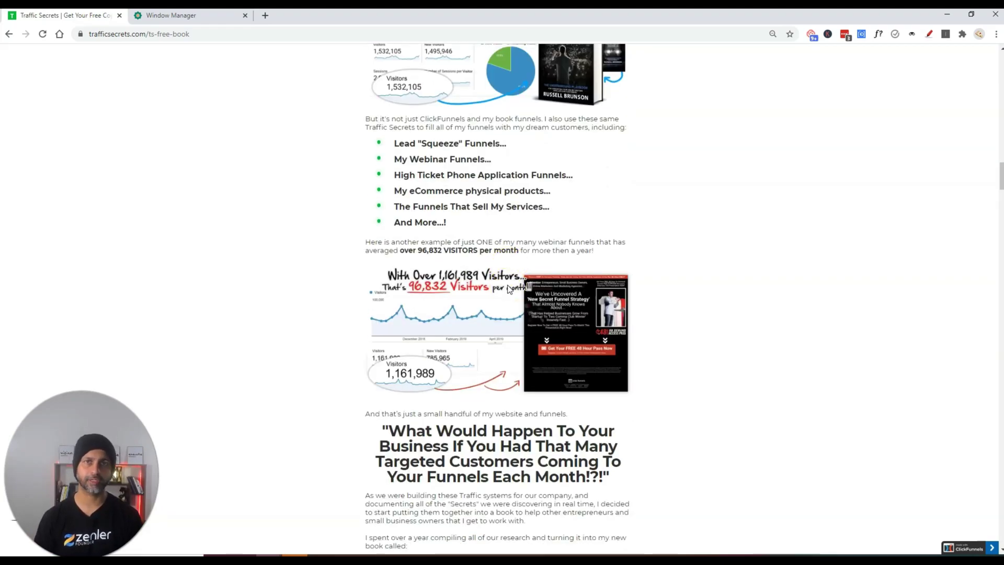
scroll(481, 232, "down", 18)
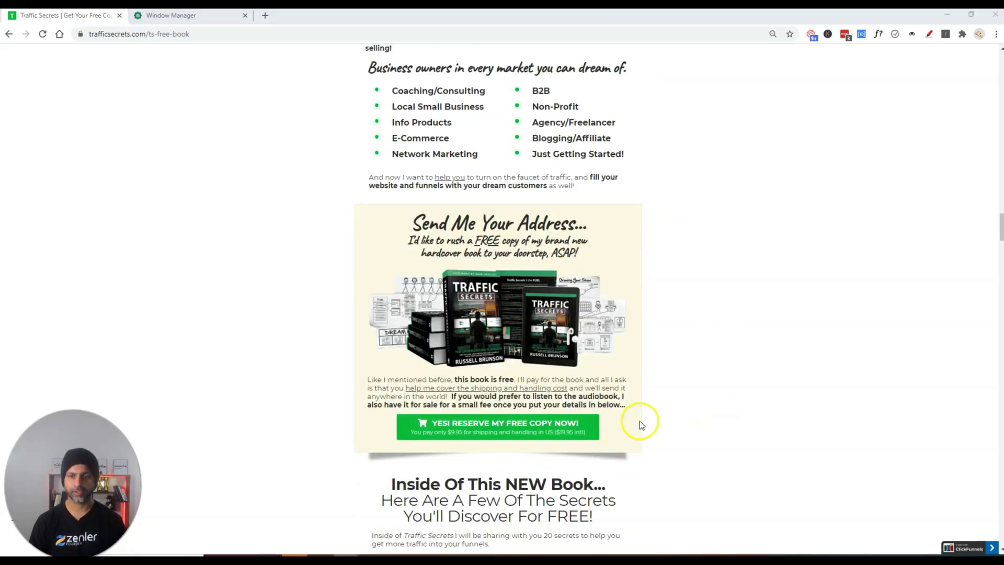
right_click(627, 447)
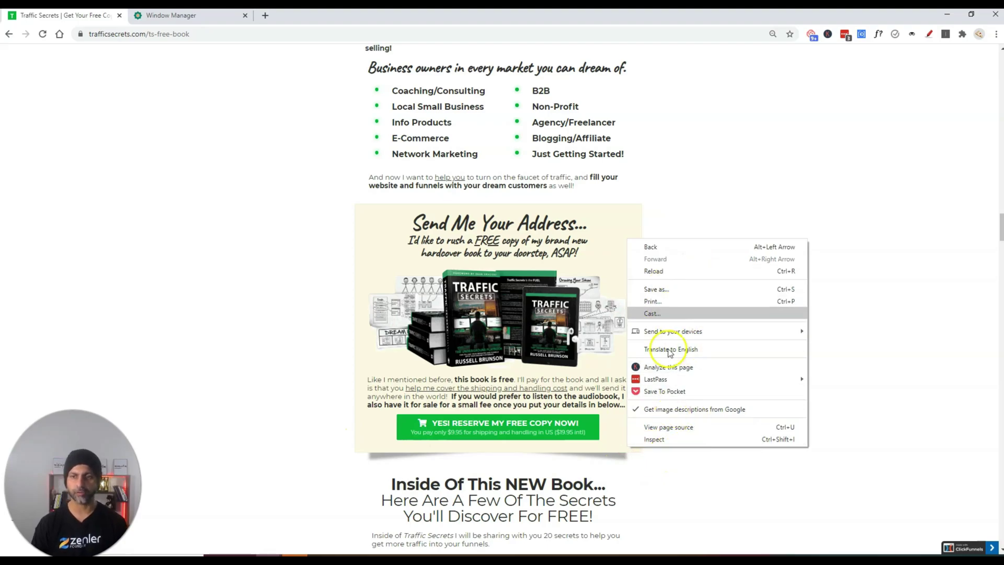
left_click(643, 479)
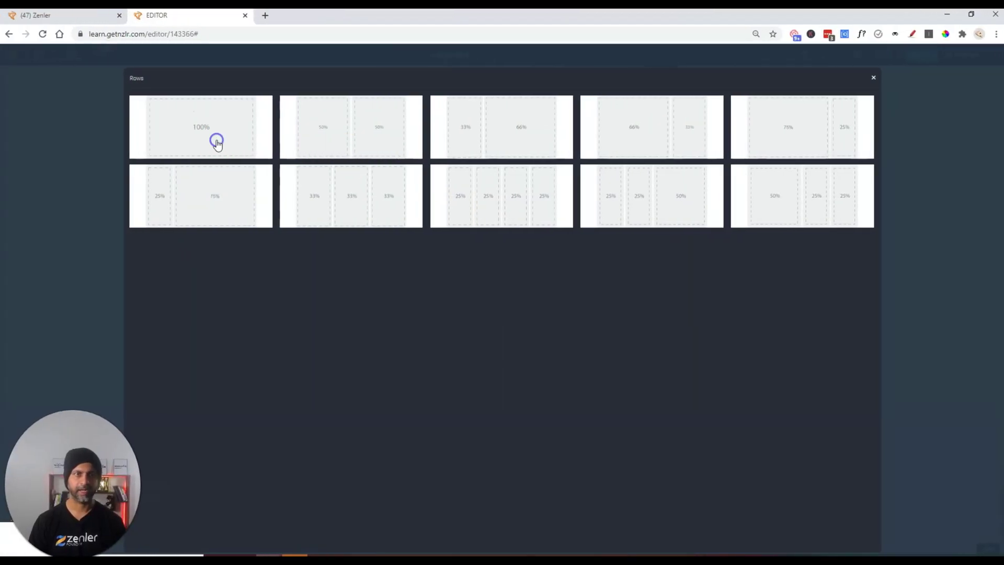
left_click(216, 140)
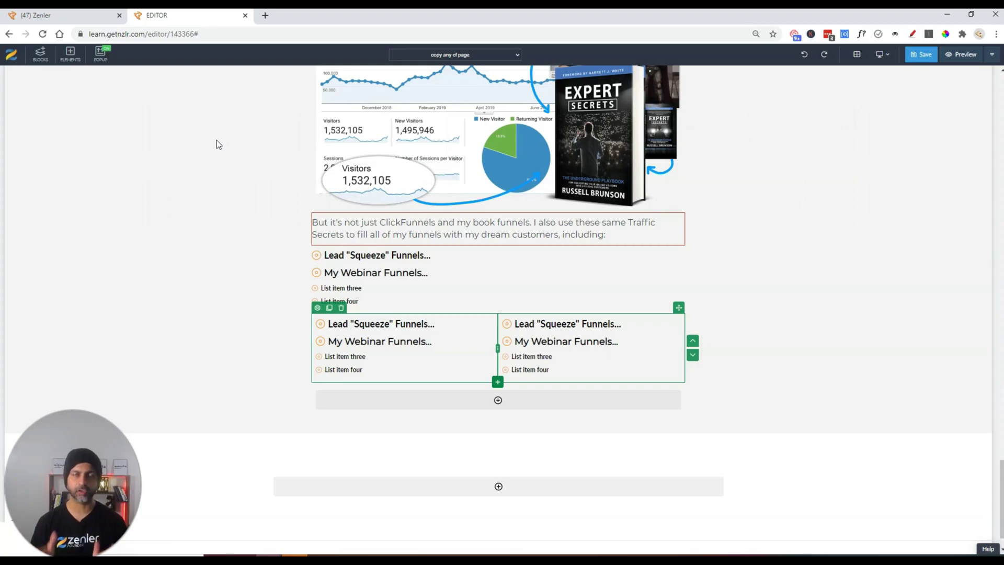
left_click(498, 381)
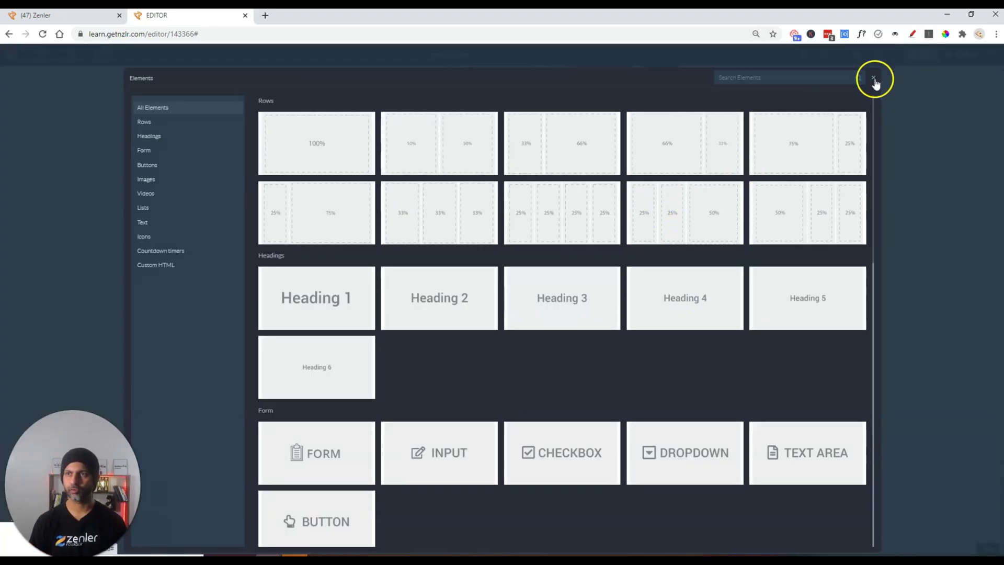
left_click(873, 80)
Duplicate the "But it's not just ClickFunnels" paragraph and place the copy in the empty row below the two-column lists.
left_click(601, 230)
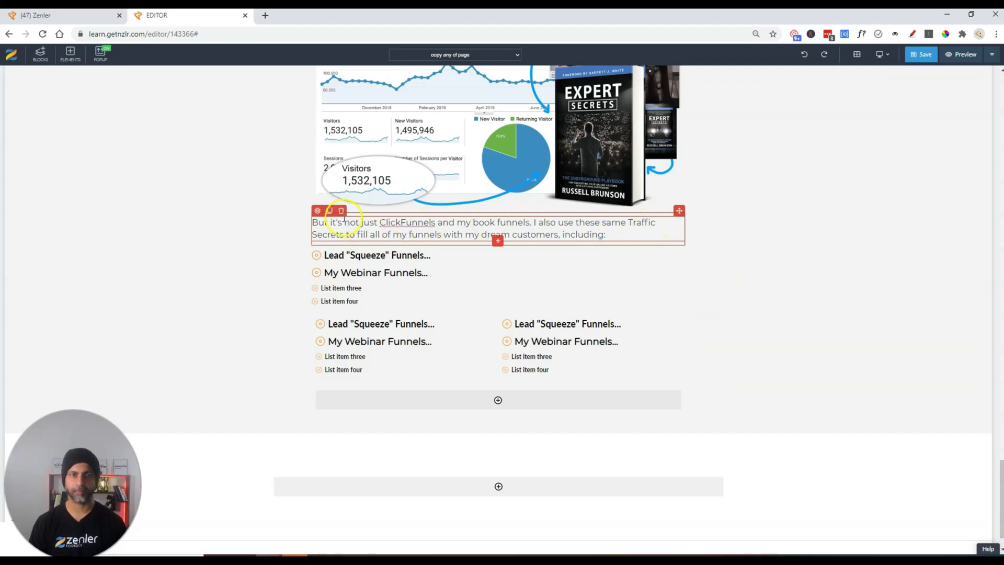
left_click(331, 212)
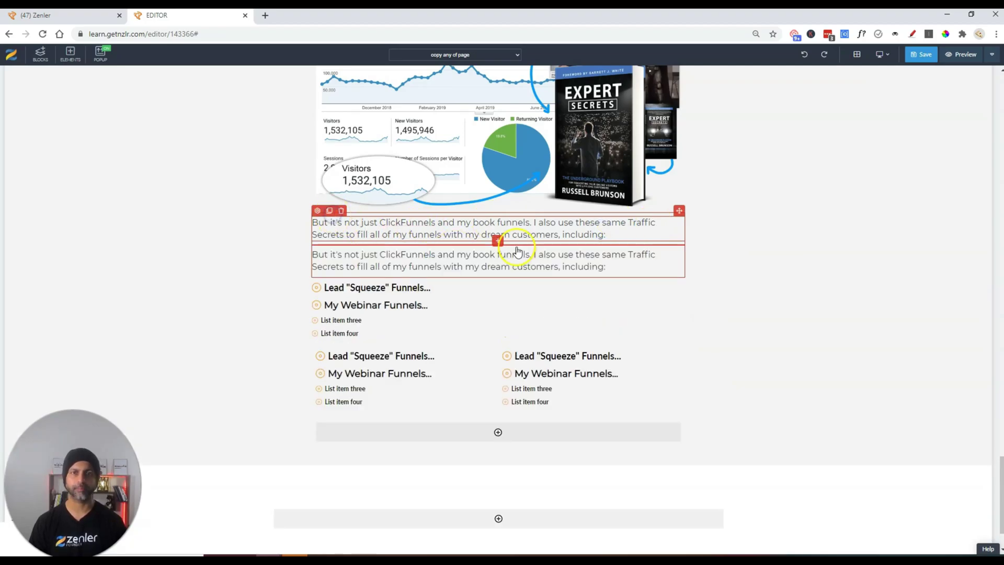
left_click(578, 256)
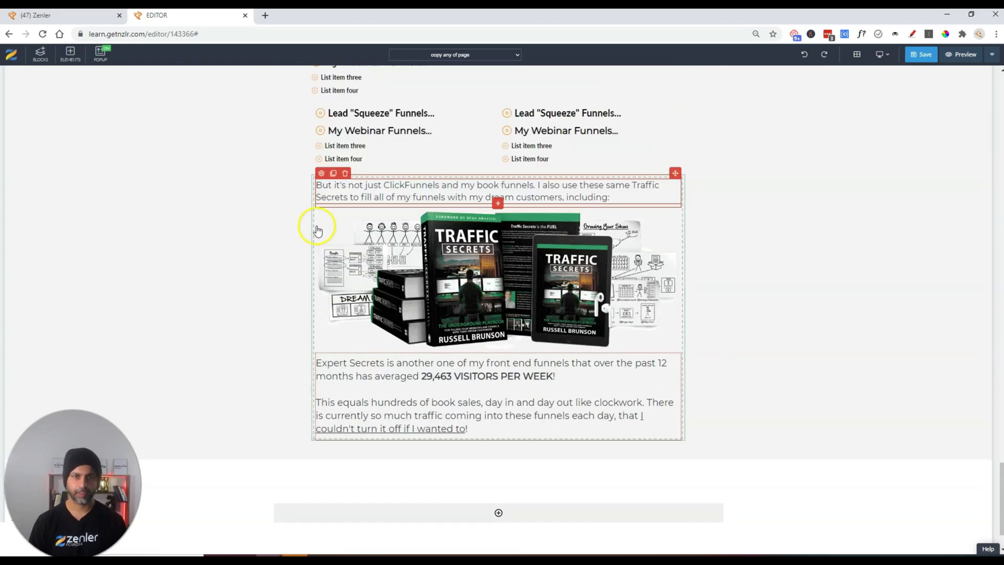
Give the row holding the copied paragraph, Traffic Secrets book image and Expert Secrets text a pale cream background colour.
left_click(315, 224)
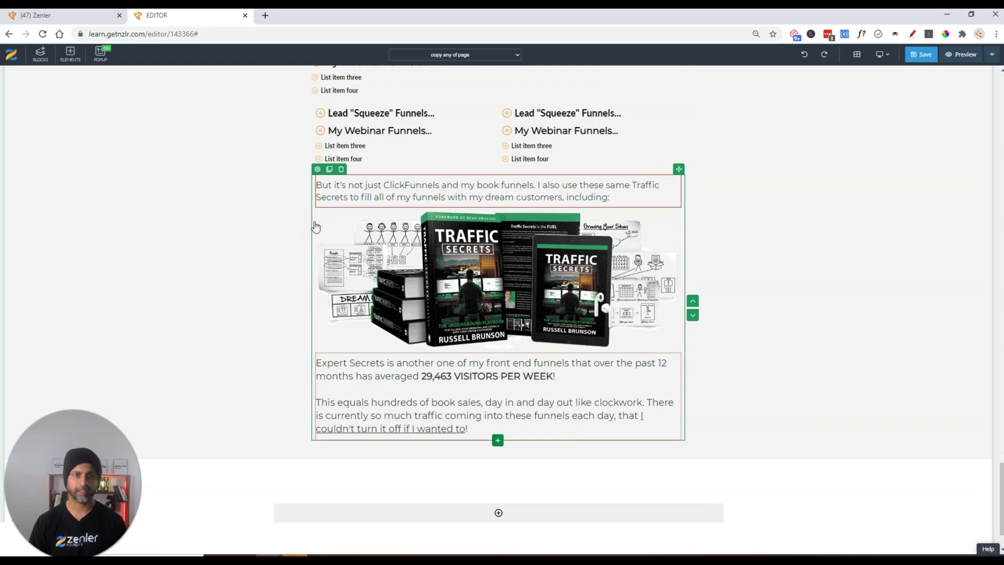
left_click(318, 170)
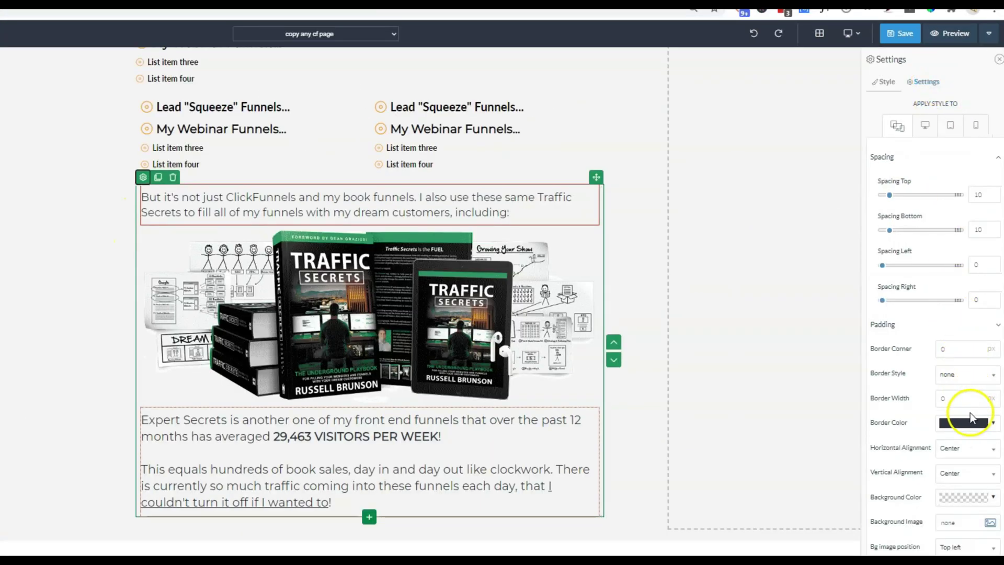
left_click(971, 425)
left_click(968, 423)
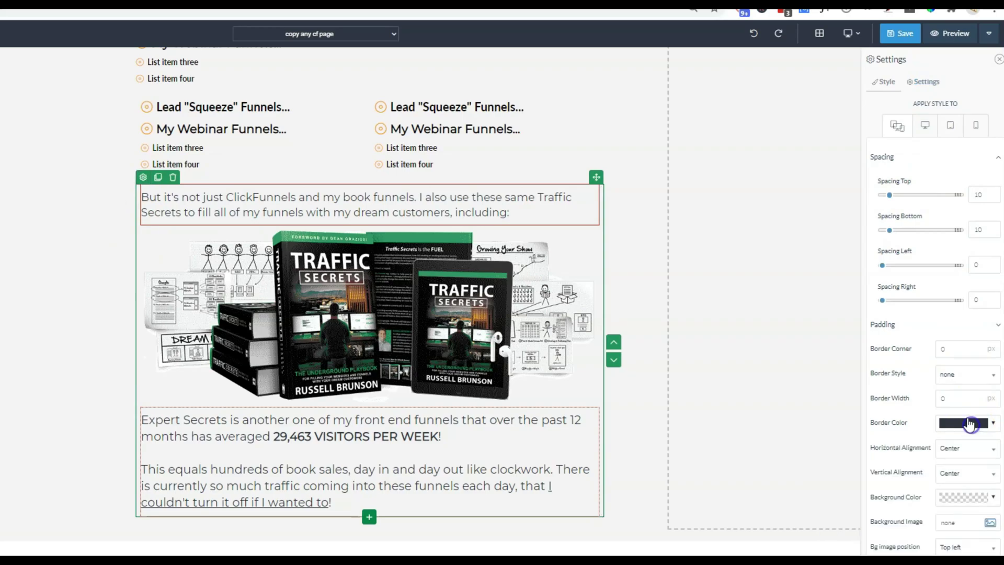
left_click(972, 499)
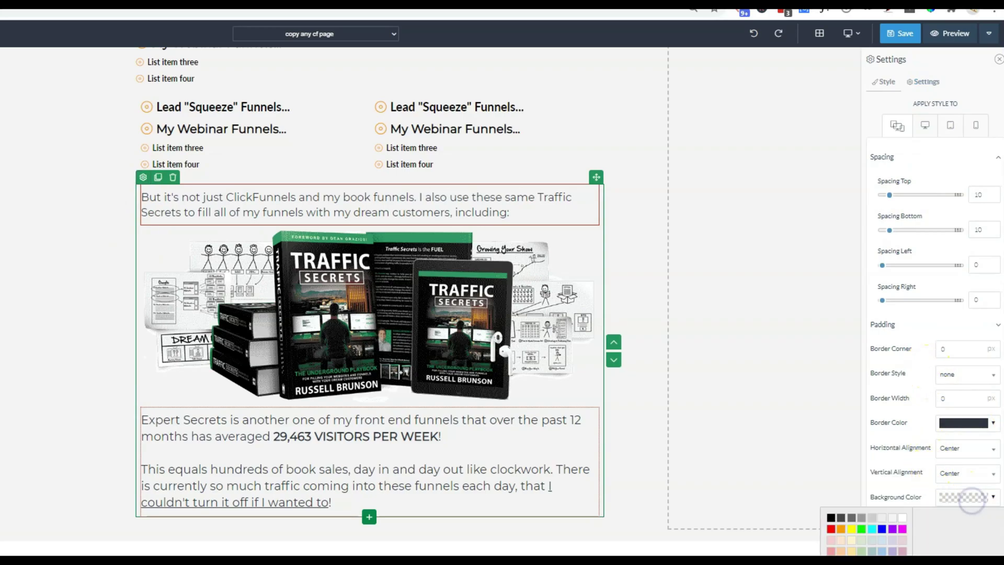
left_click(894, 552)
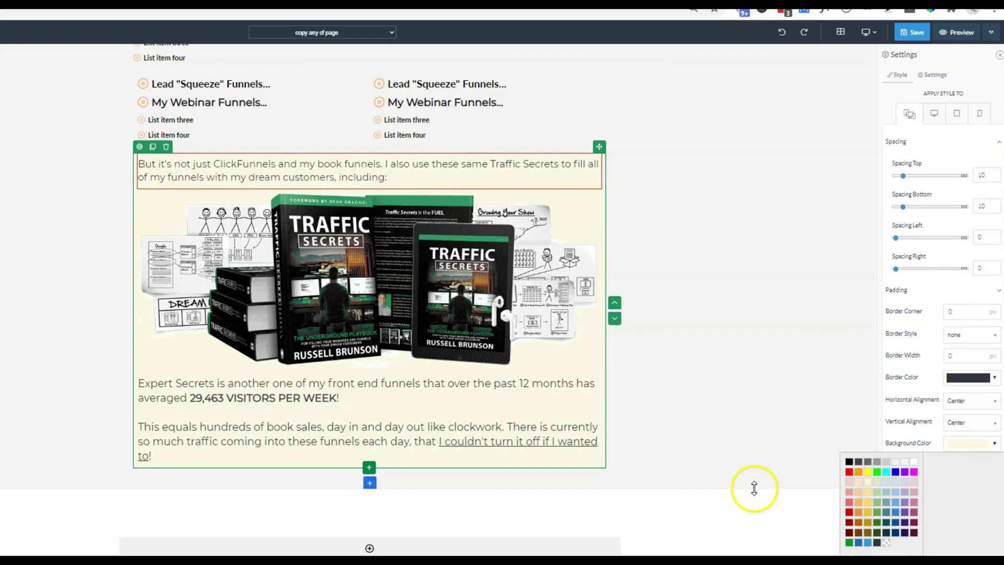
left_click(921, 440)
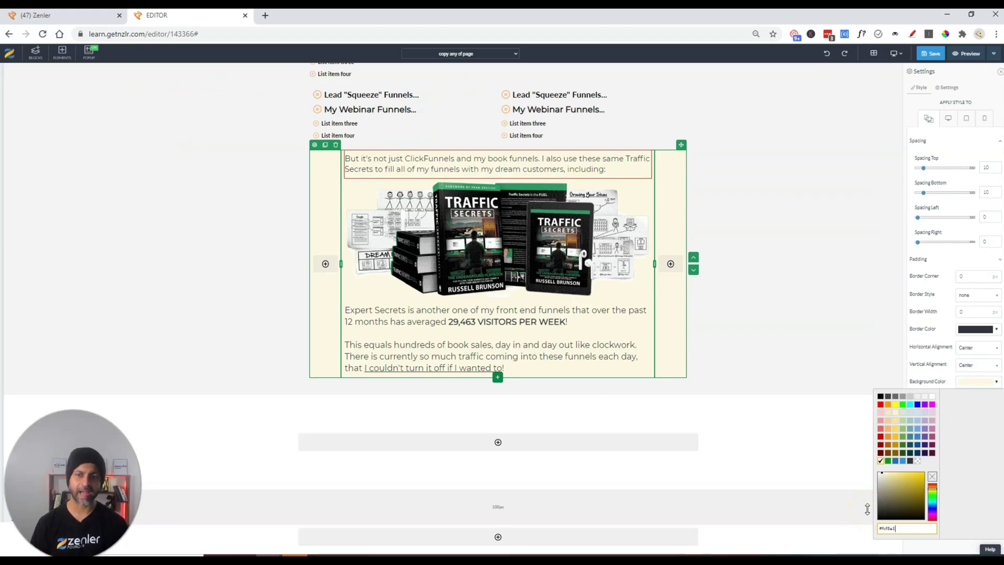
left_click(941, 299)
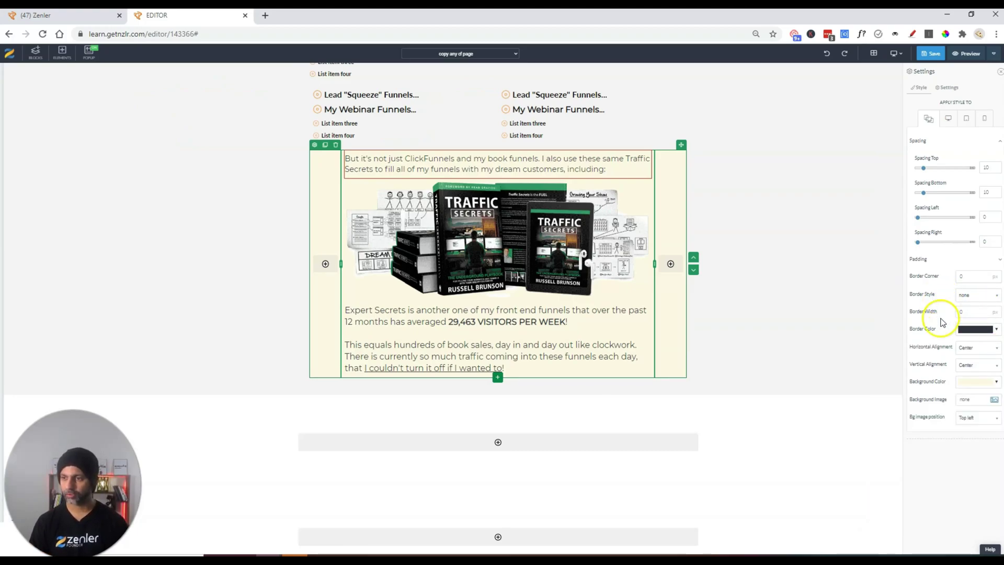
left_click(944, 89)
left_click(919, 88)
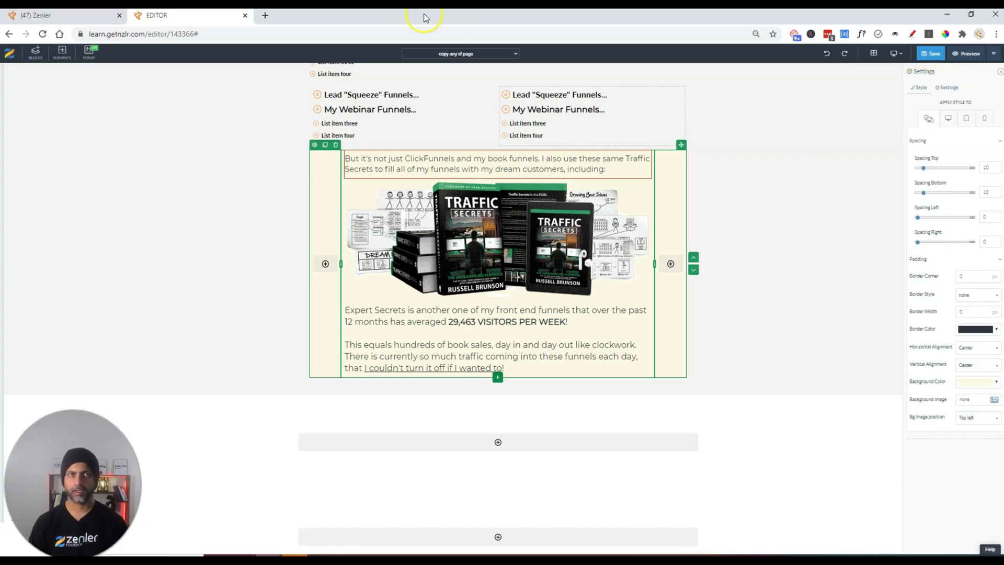
Add a button element below the Expert Secrets text in the cream box, following the original page's offer box.
key("alt+Tab")
key("alt+Tab")
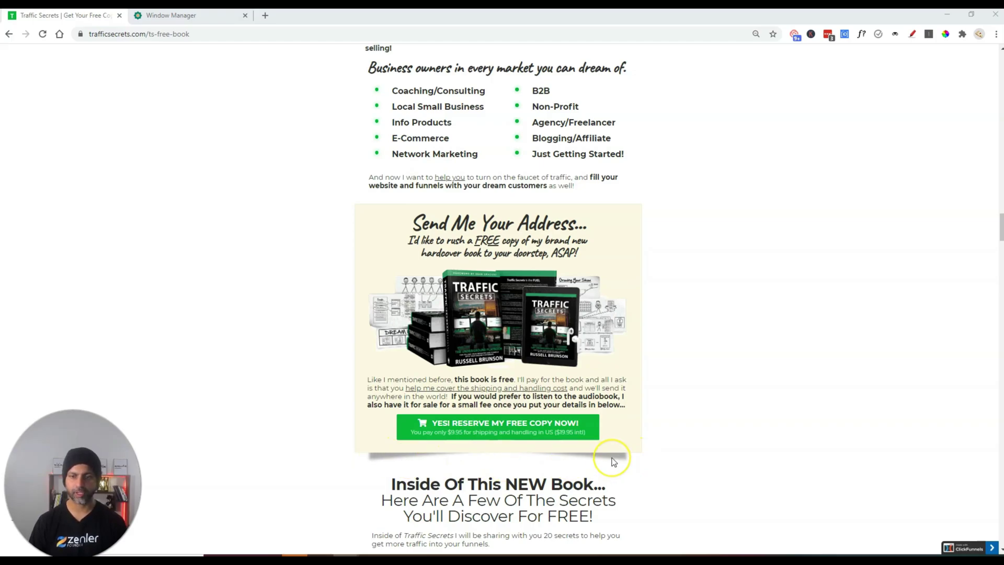
key("alt+Tab")
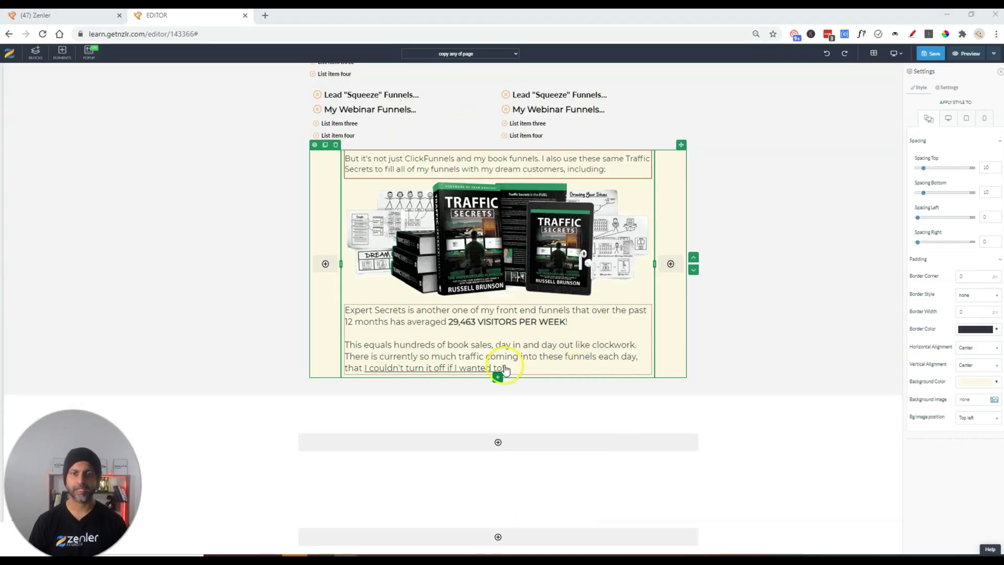
left_click(497, 376)
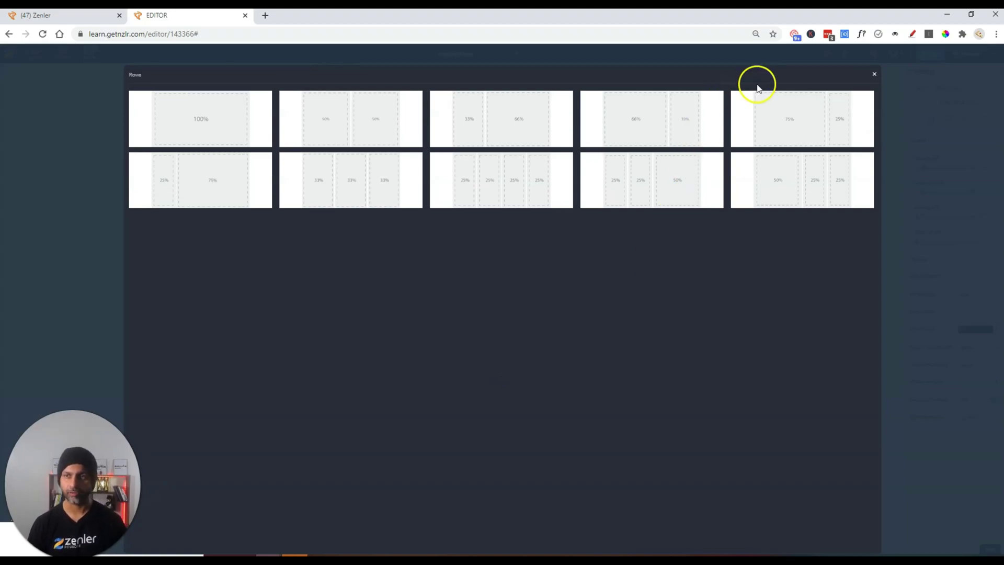
left_click(875, 74)
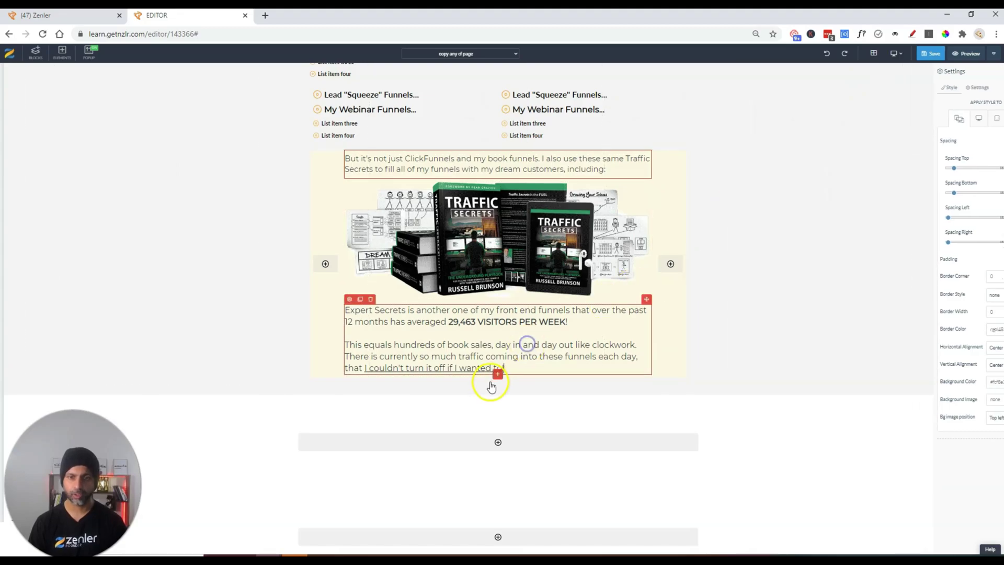
left_click(495, 374)
scroll(494, 347, "down", 5)
left_click(350, 228)
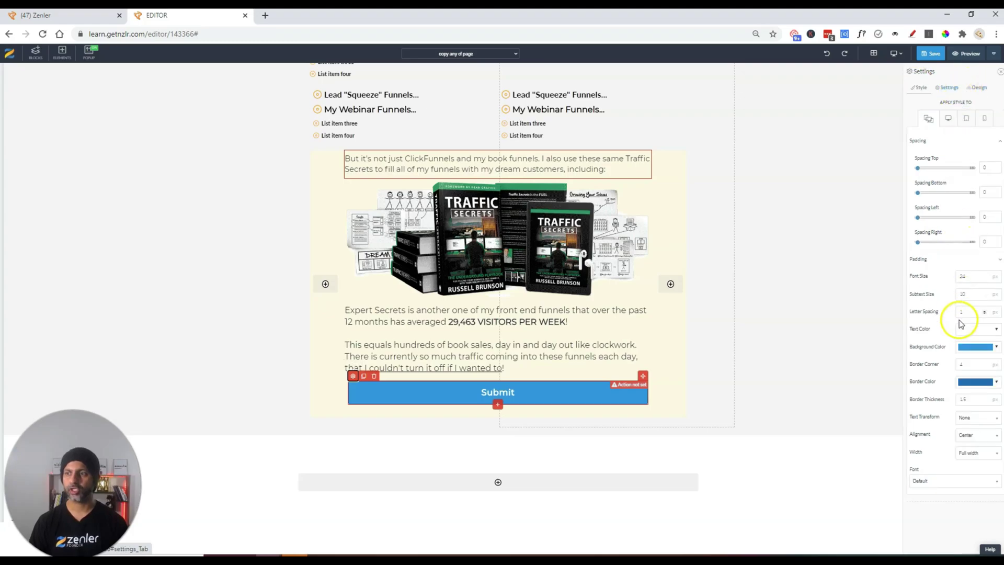
Colour the Submit button green and apply the button design with a circled arrow icon.
left_click(977, 348)
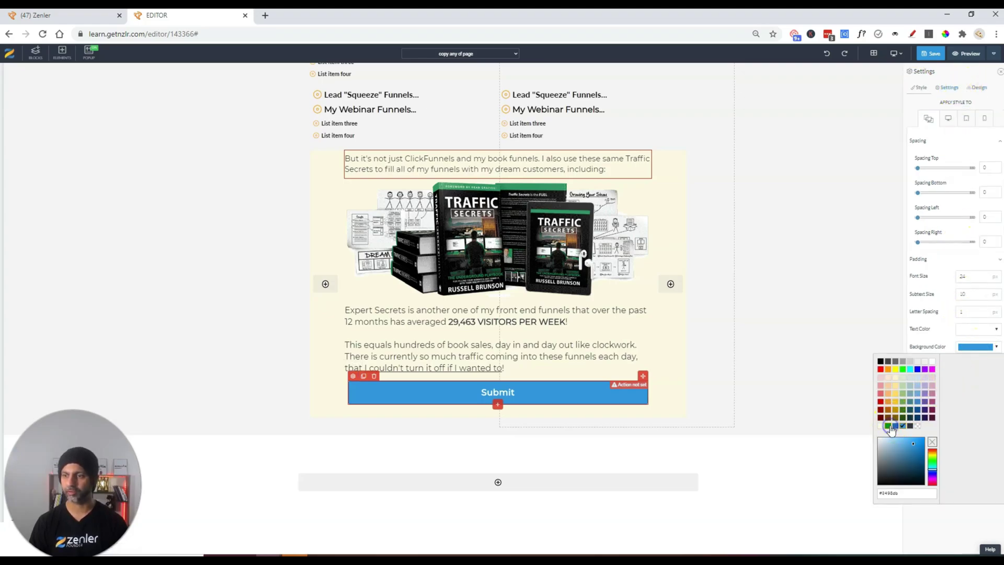
left_click(888, 426)
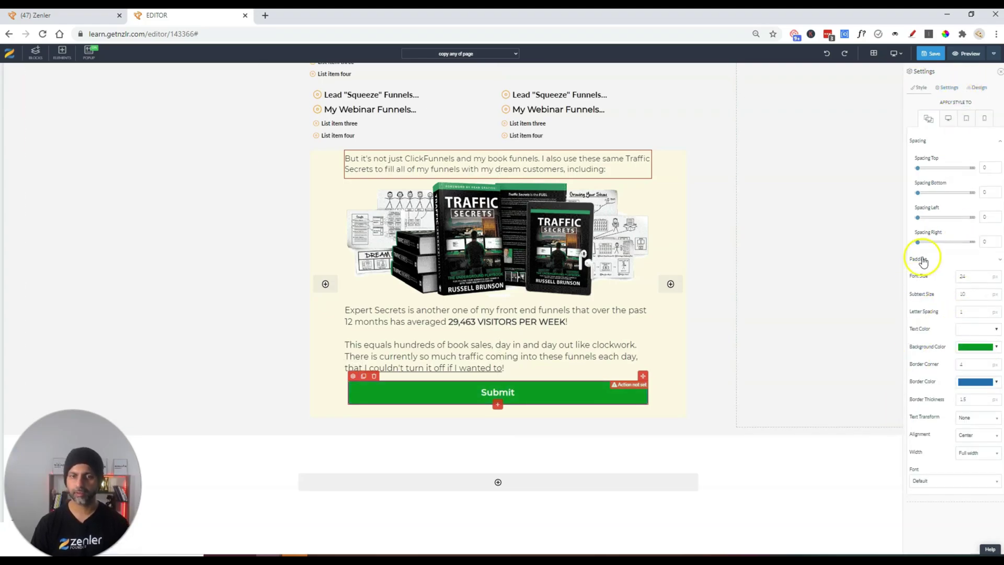
left_click(976, 88)
left_click(944, 209)
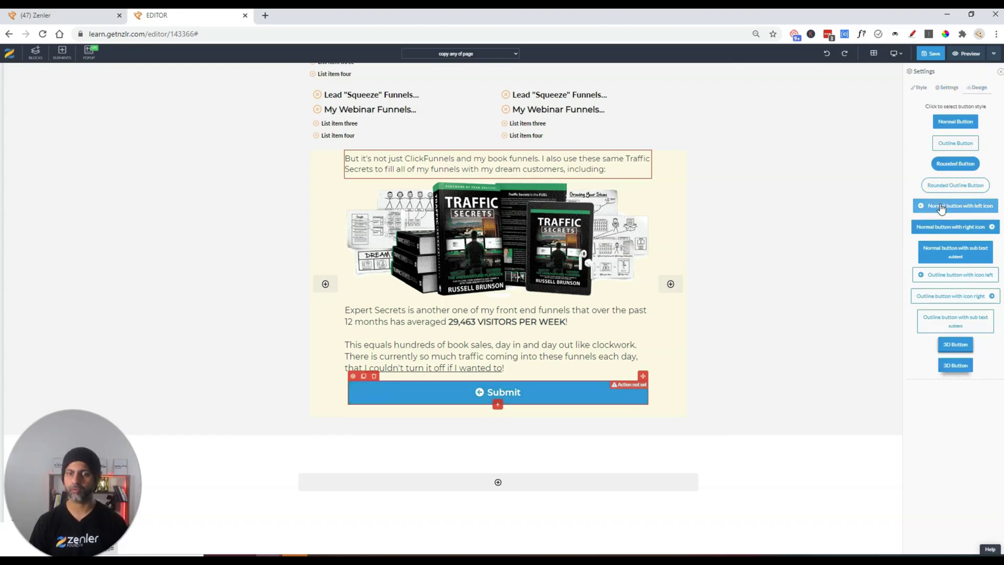
Set the background colour of the redesigned Submit button to green.
left_click(355, 378)
left_click(353, 376)
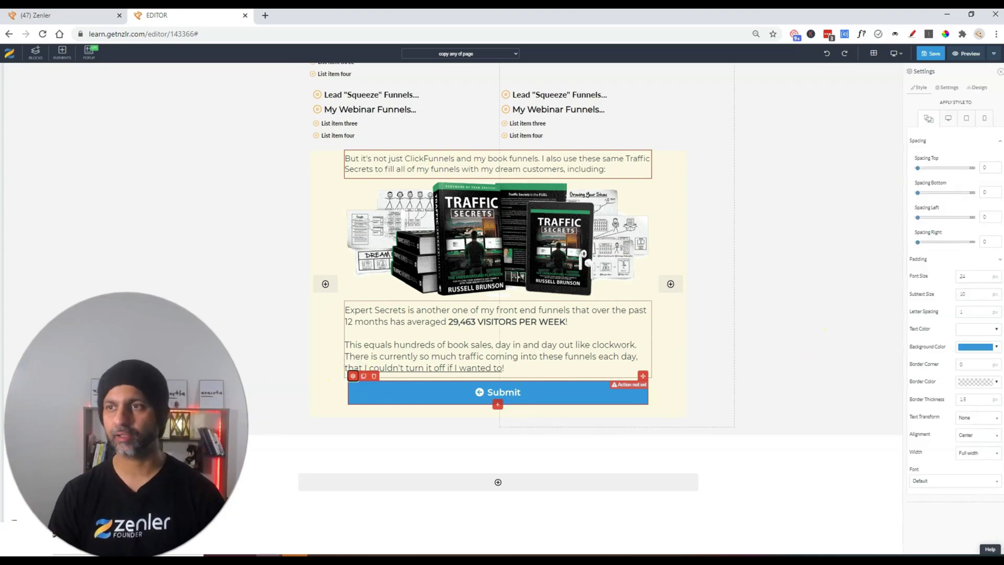
left_click(969, 343)
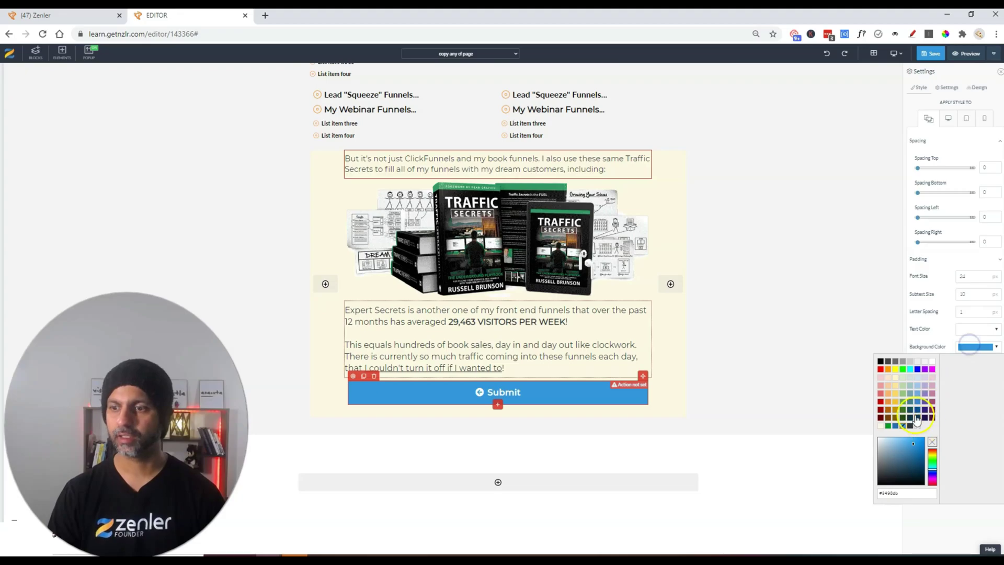
left_click(888, 428)
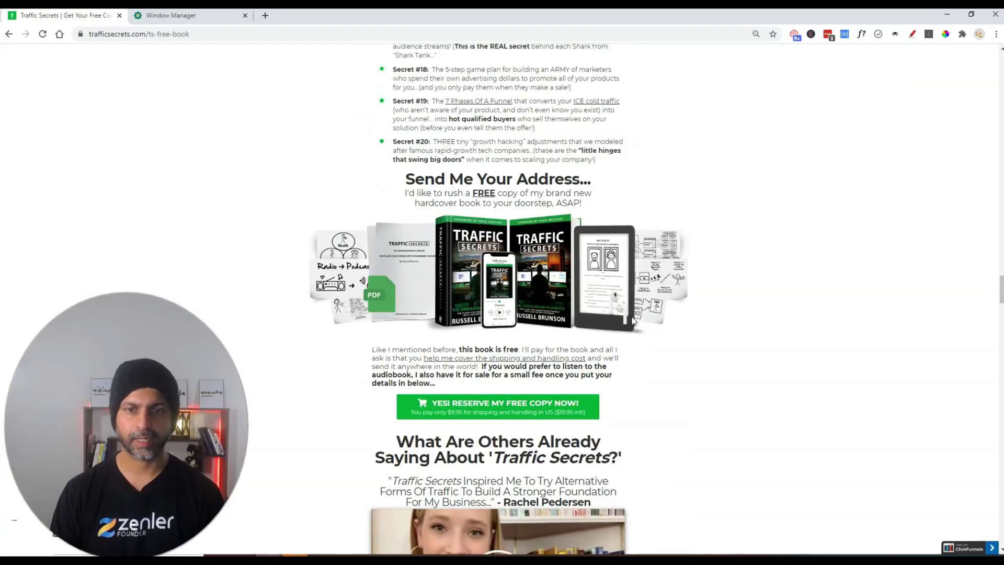
Examine the bonus section of the original page, including the Bonus #1 title bar, headline, image and body copy.
scroll(632, 316, "down", 5)
scroll(632, 320, "down", 15)
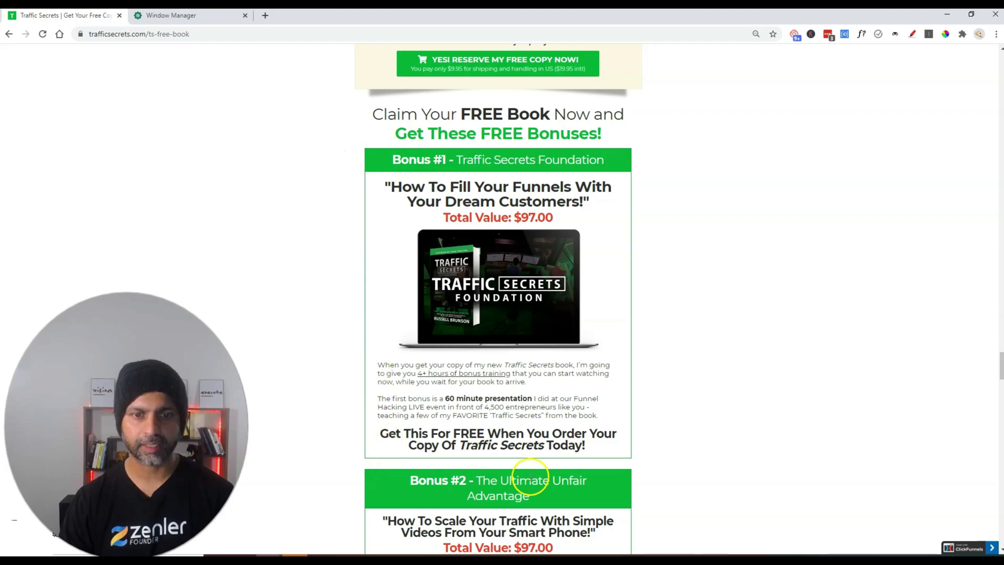
left_click(682, 406)
left_click(607, 158)
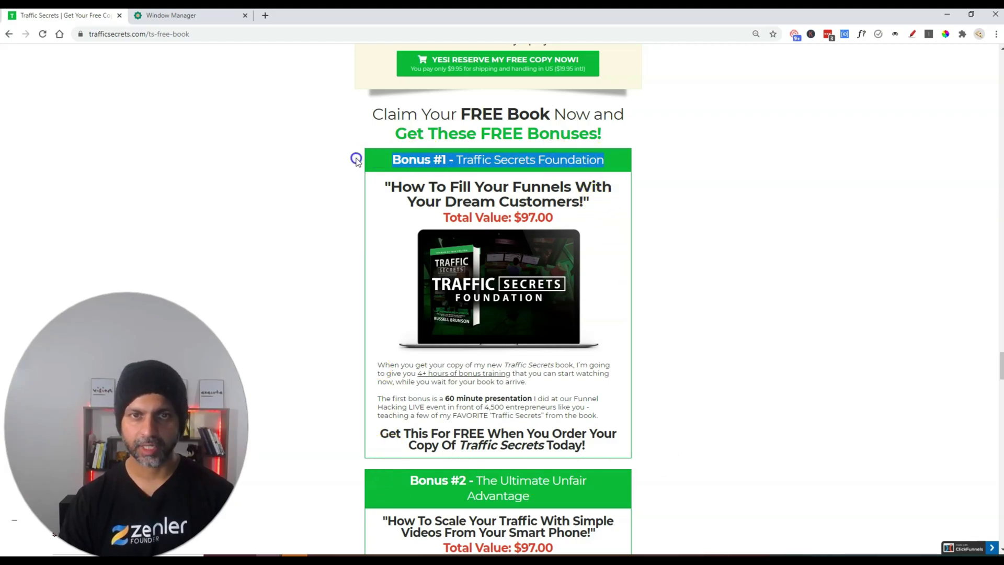
left_click_drag(382, 184, 602, 227)
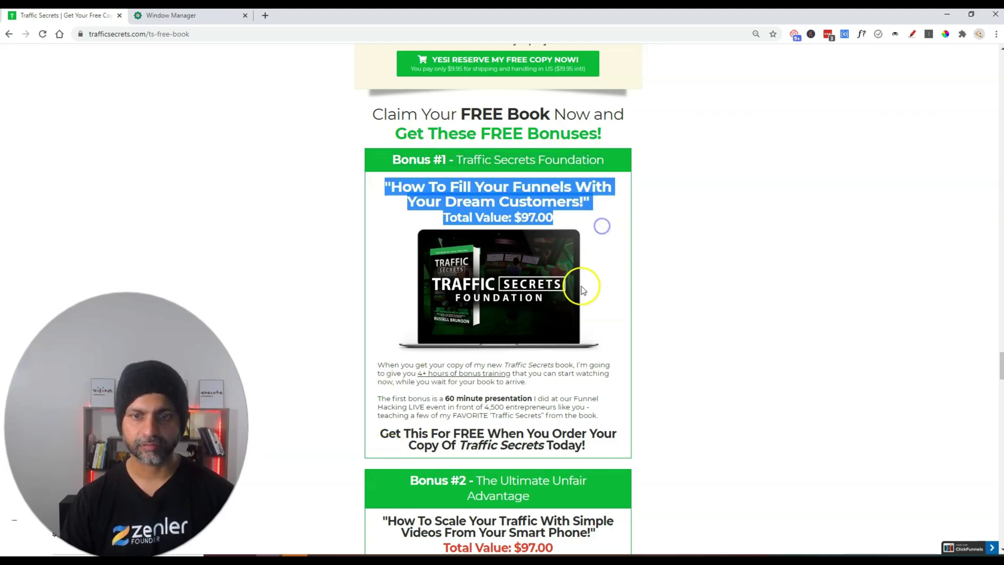
left_click(541, 409)
key("alt+Tab")
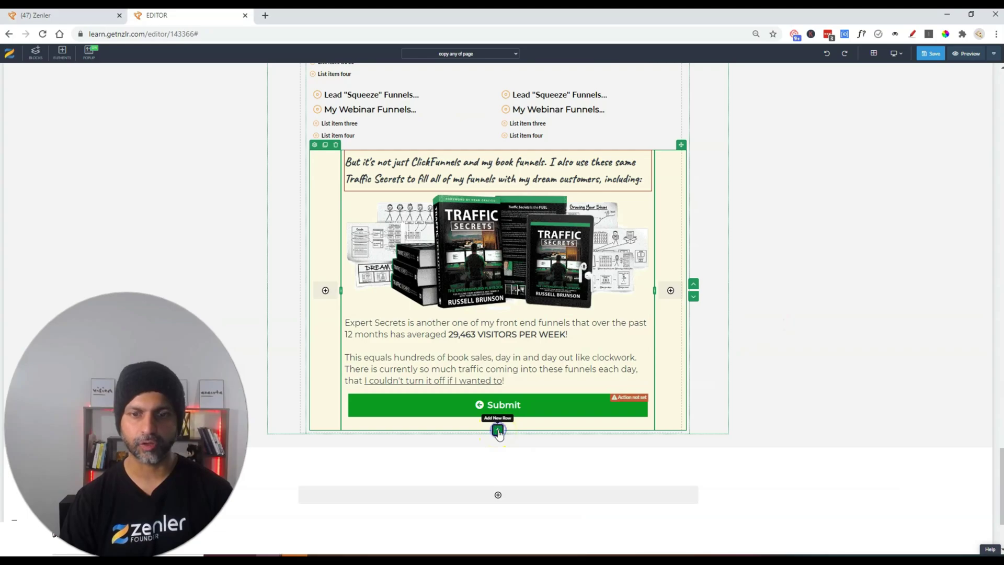
Add a 100% single-column row below the cream box and place a text element in it.
left_click(498, 432)
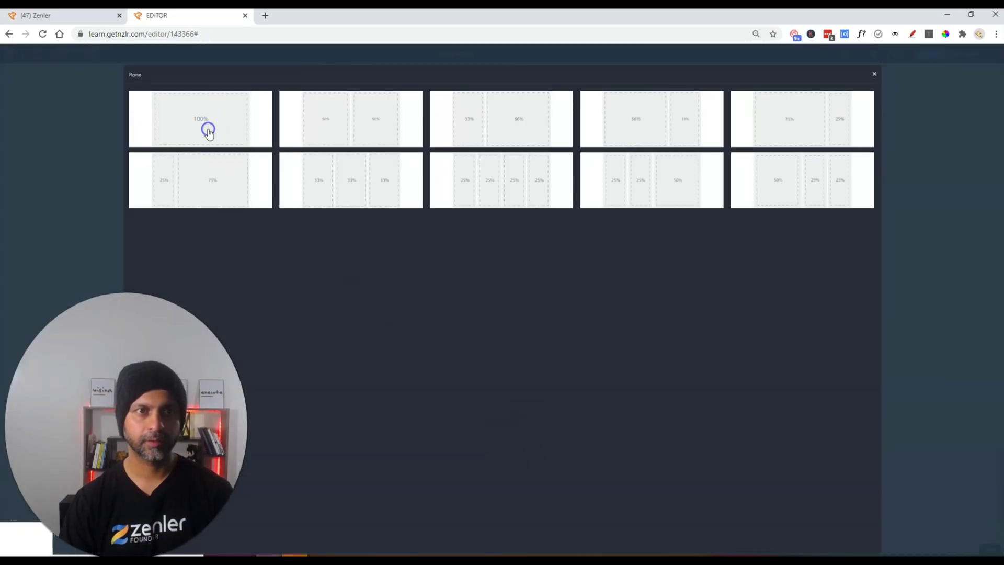
left_click(208, 130)
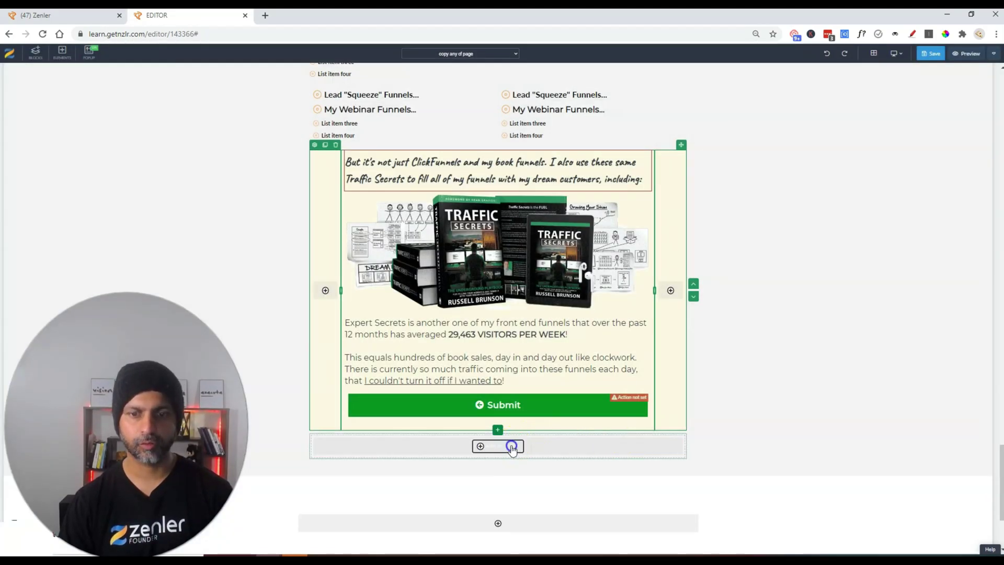
left_click(502, 446)
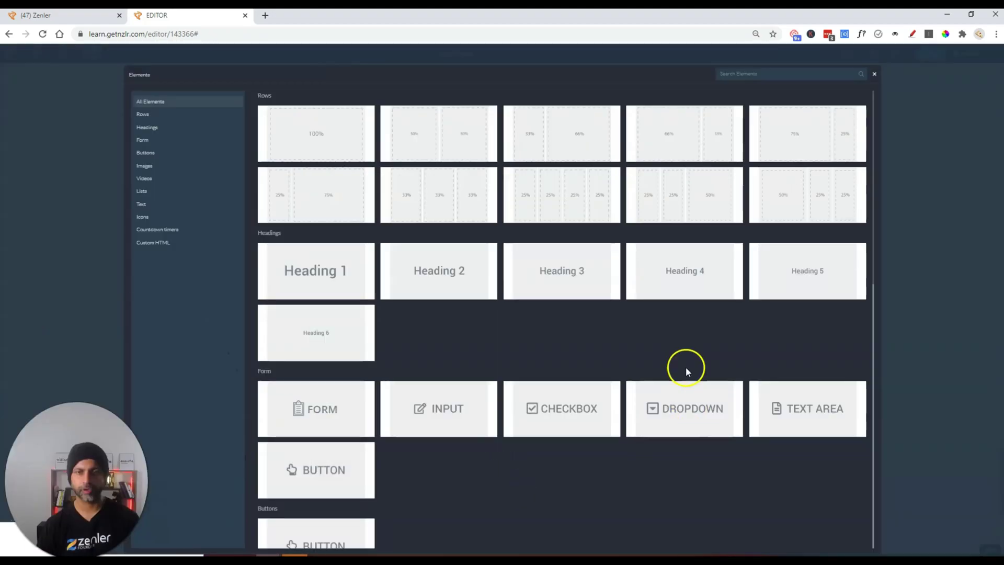
scroll(384, 418, "down", 10)
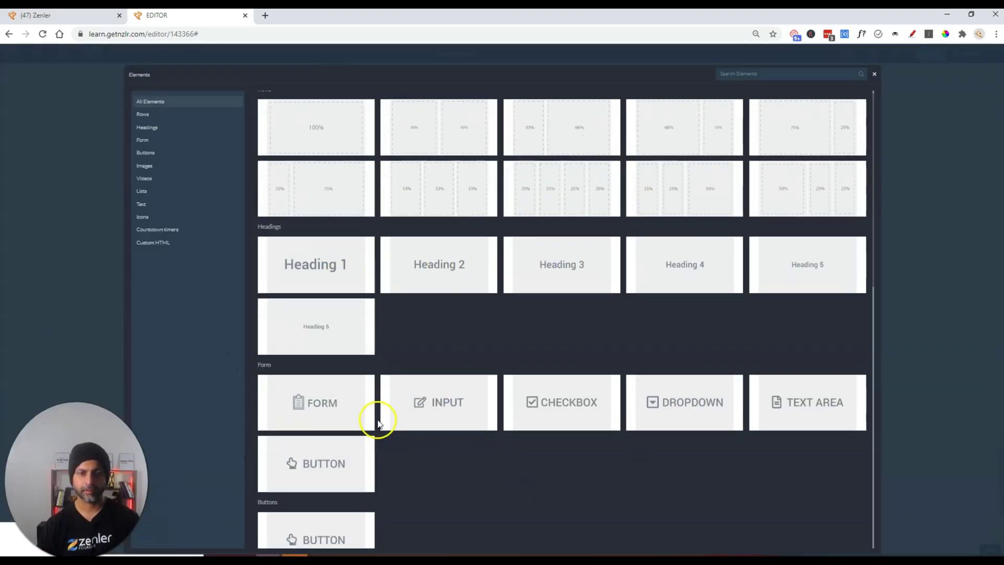
scroll(383, 416, "down", 2)
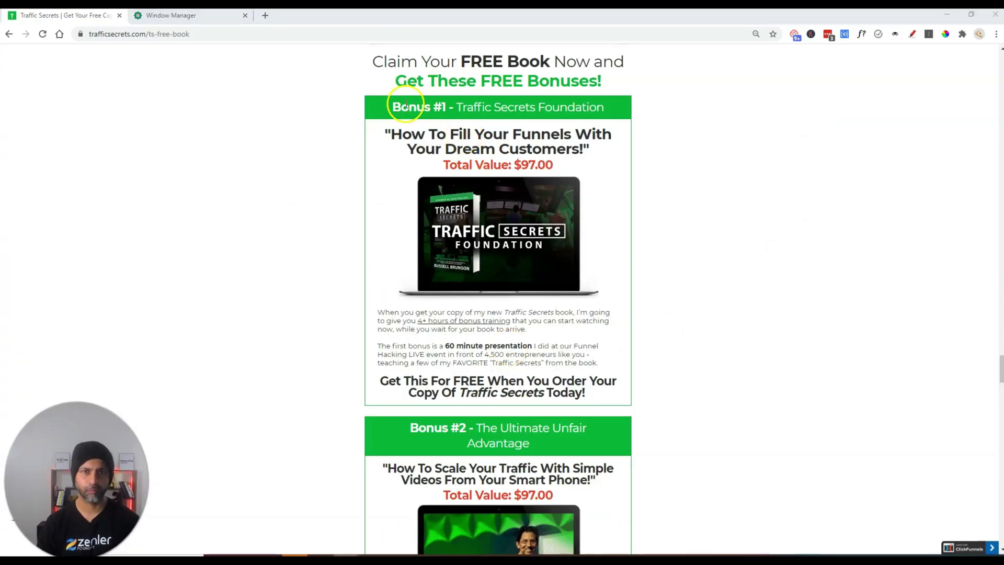
Replace the placeholder paragraph with "Bonus #1 - Traffic Secrets Foundation" copied from the original page.
left_click_drag(394, 106, 676, 117)
key("ctrl+c")
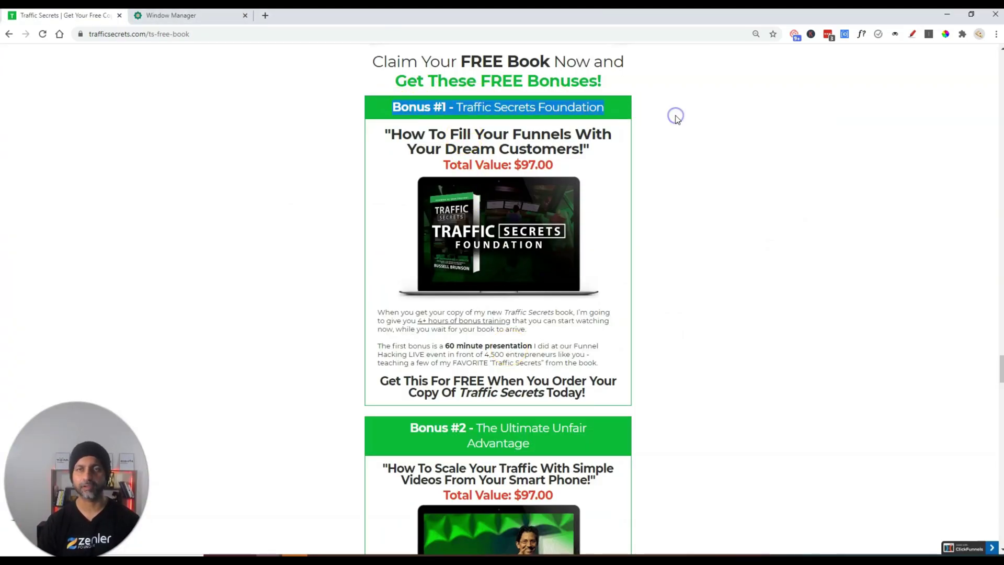
key("alt+Tab")
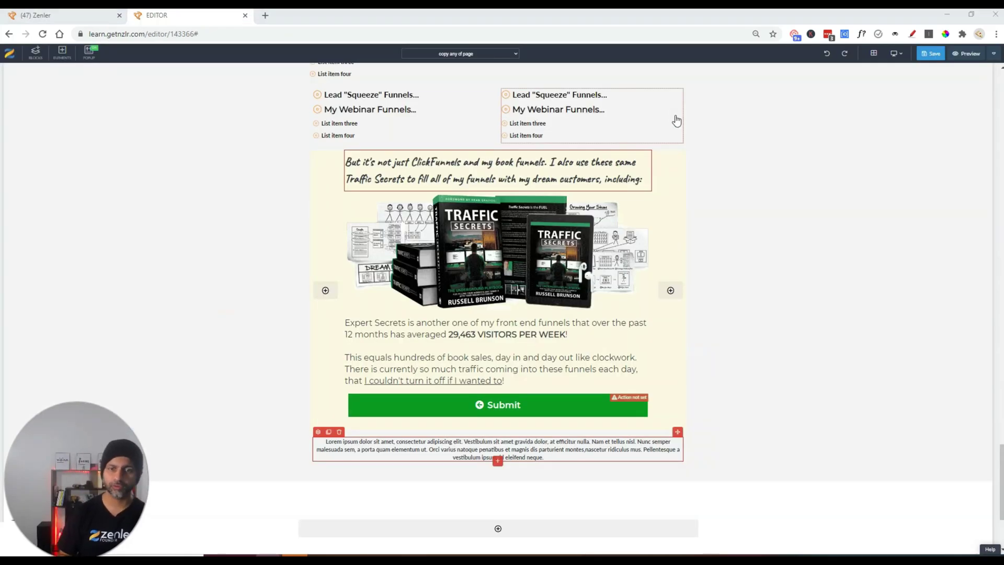
left_click(551, 453)
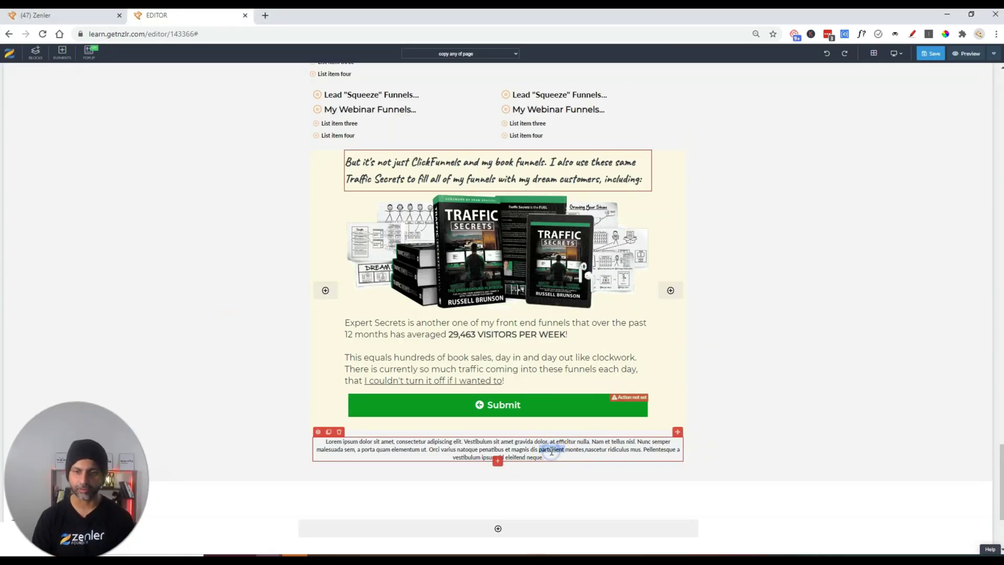
key("ctrl+a")
key("ctrl+v")
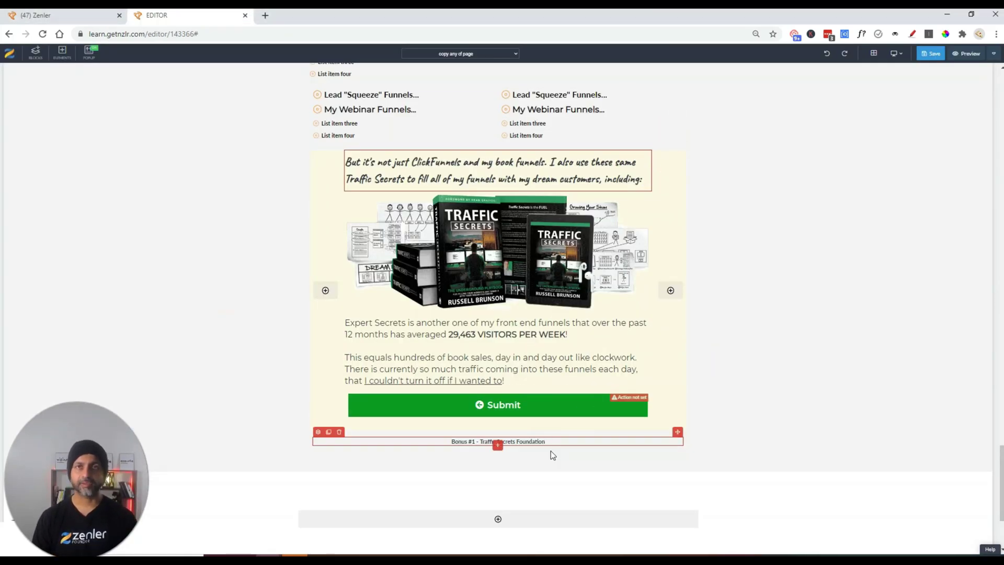
Change the "Bonus #1 - Traffic Secrets Foundation" line to the body copy's font and enlarge it to heading size.
left_click(498, 445)
left_click_drag(545, 442, 441, 438)
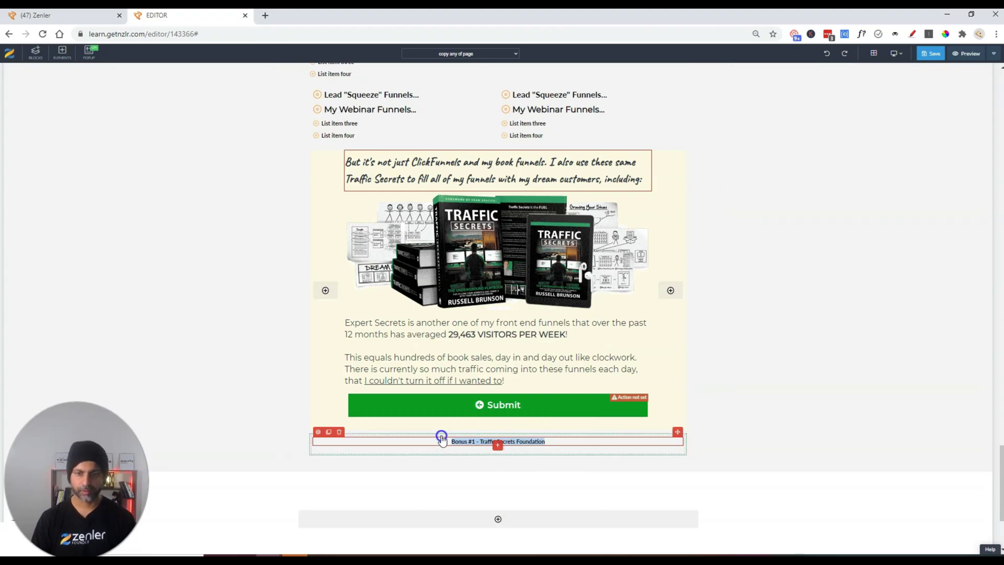
left_click(498, 456)
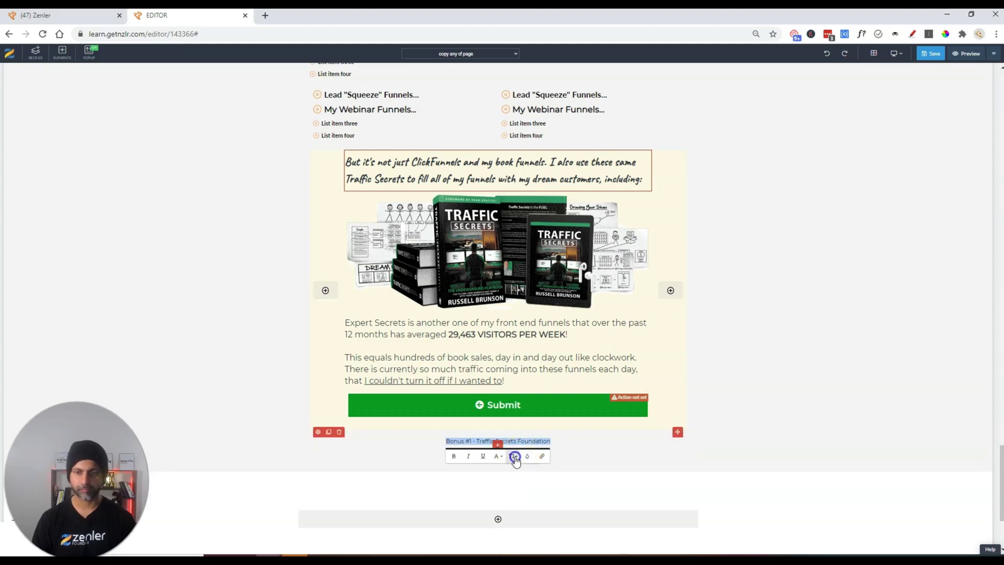
left_click(512, 456)
left_click(517, 499)
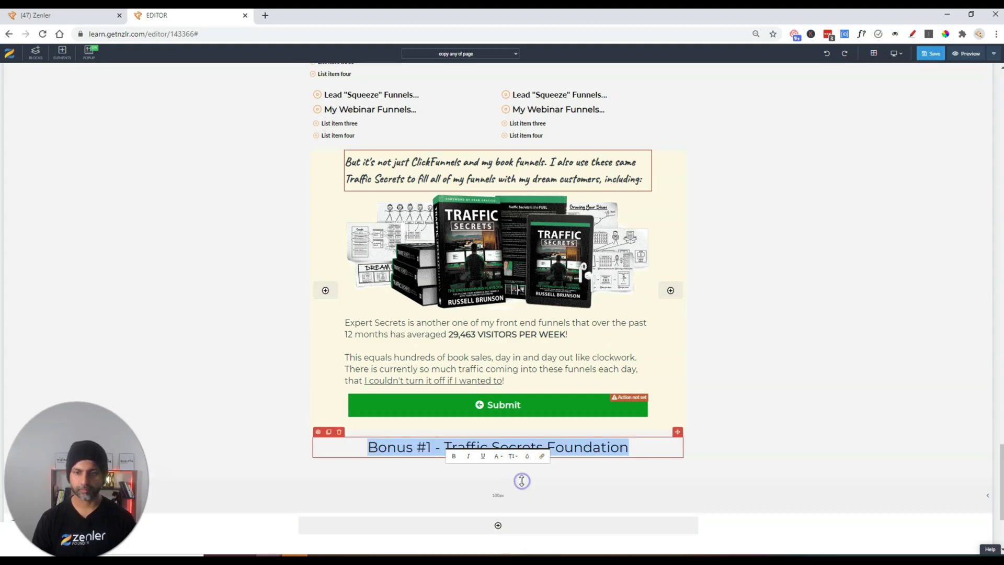
Give the "Bonus #1 - Traffic Secrets Foundation" text element the same green background as the Submit button.
left_click(318, 433)
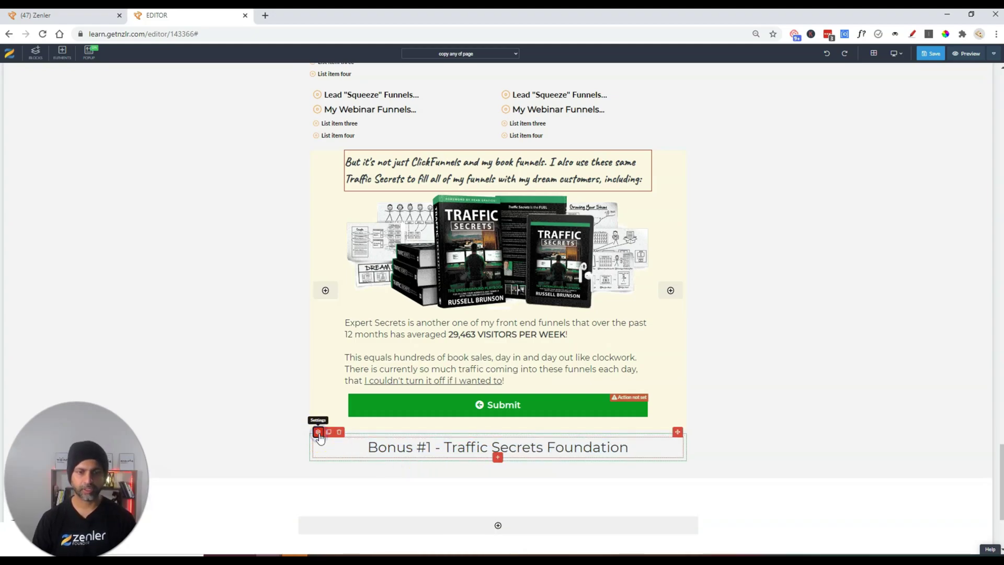
left_click(318, 433)
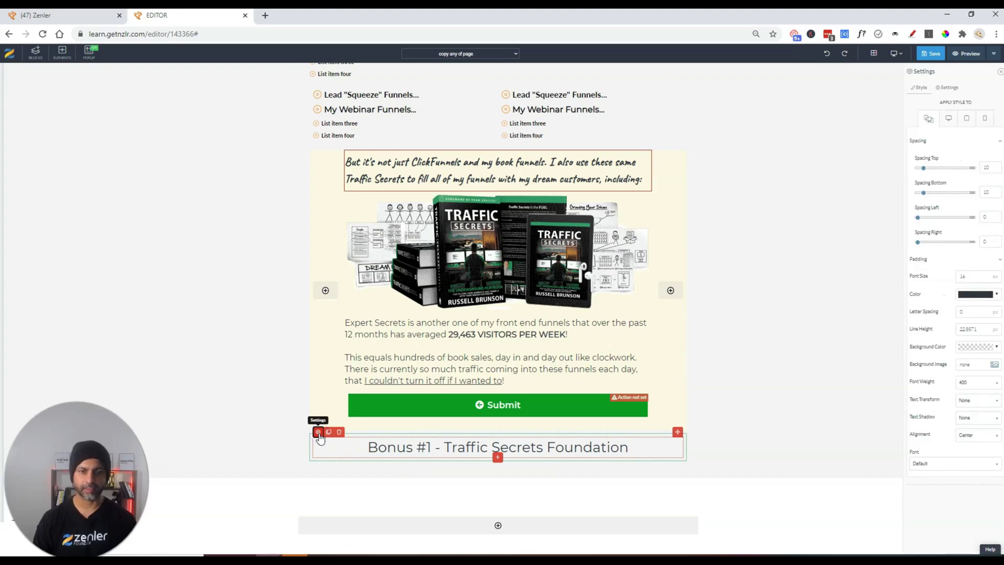
left_click(975, 352)
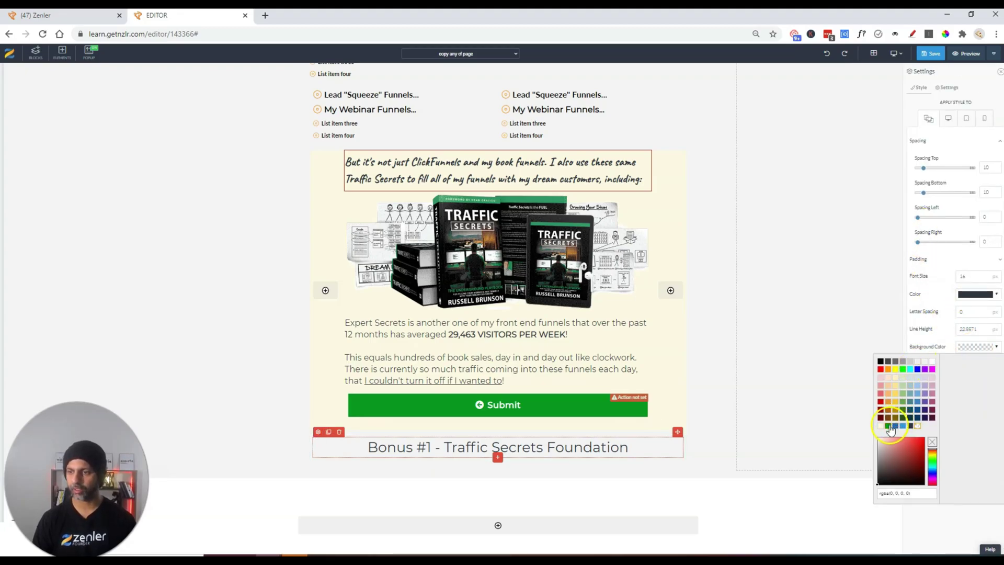
left_click(889, 426)
Make the Bonus #1 title bar's text white and its "Bonus #1" part bold, as on the original page.
key("alt+Tab")
left_click(678, 136)
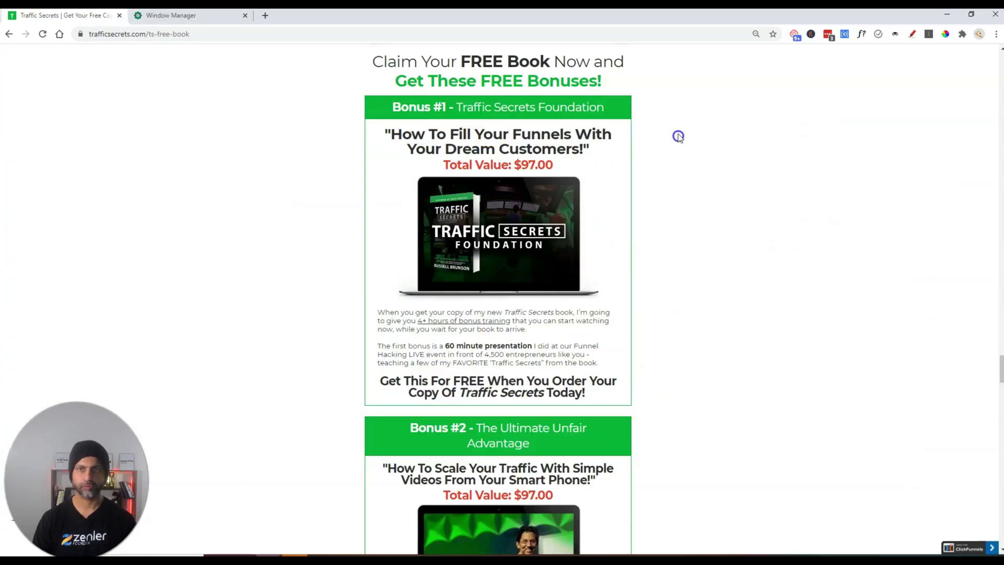
left_click_drag(619, 101, 390, 99)
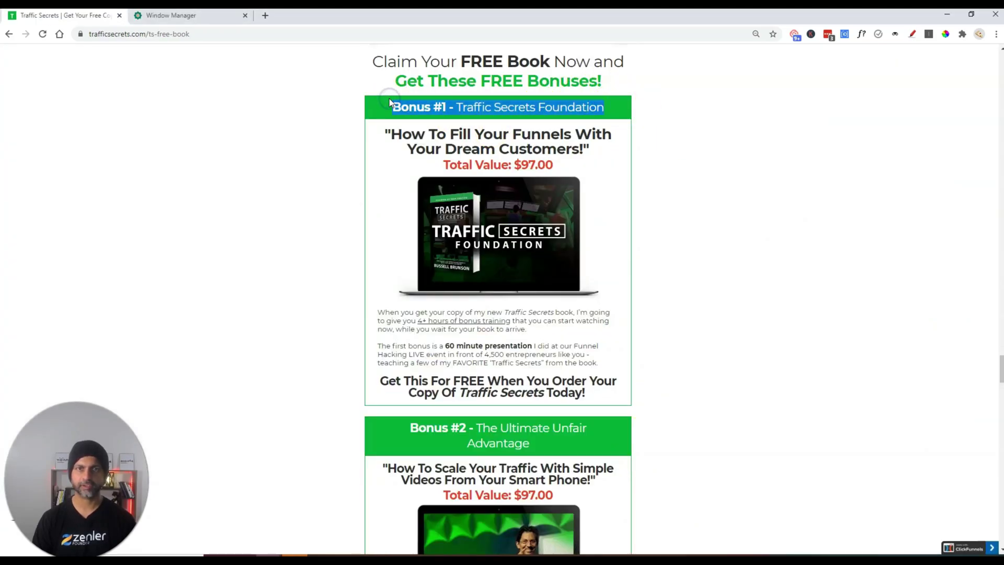
key("alt+Tab")
triple_click(436, 446)
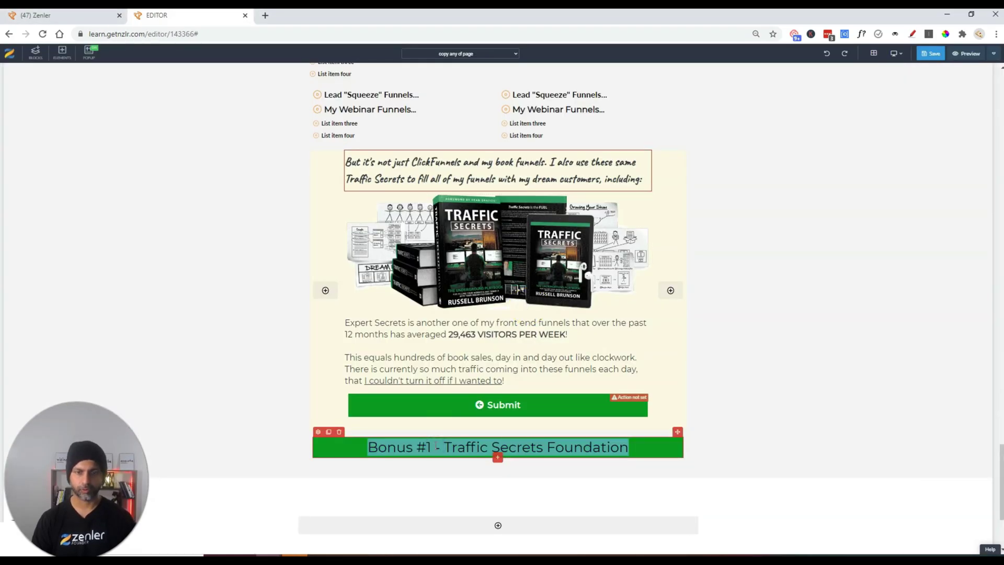
left_click(527, 467)
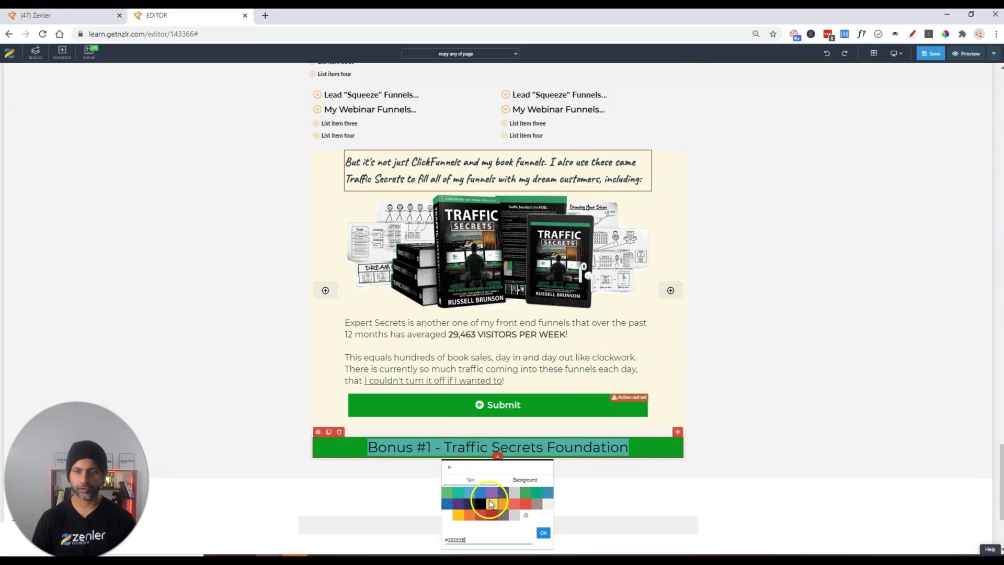
left_click(452, 522)
left_click_drag(434, 446, 373, 445)
left_click(579, 446)
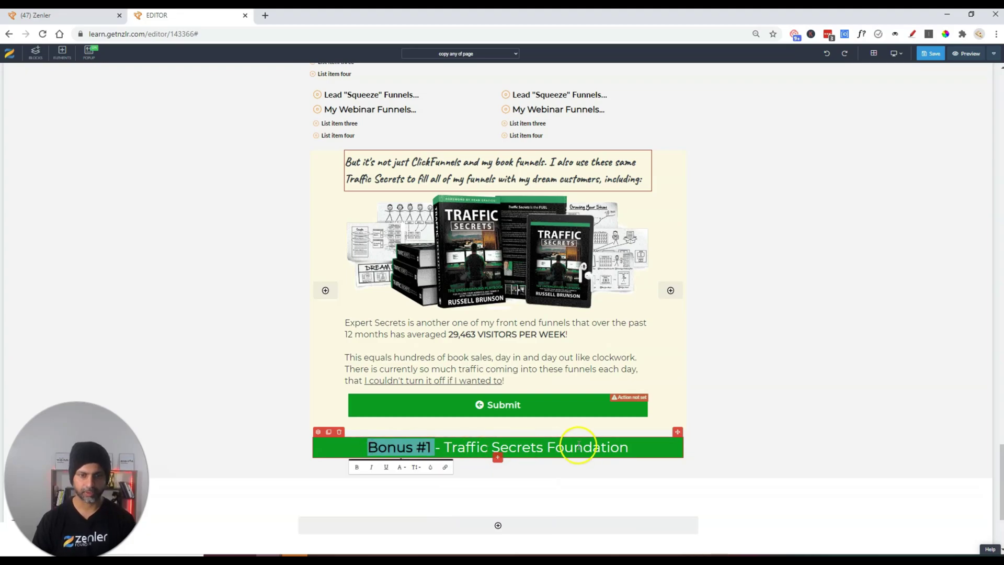
Add an inner single-column row beneath the green title bar and place a text element in it.
left_click(497, 457)
left_click(338, 148)
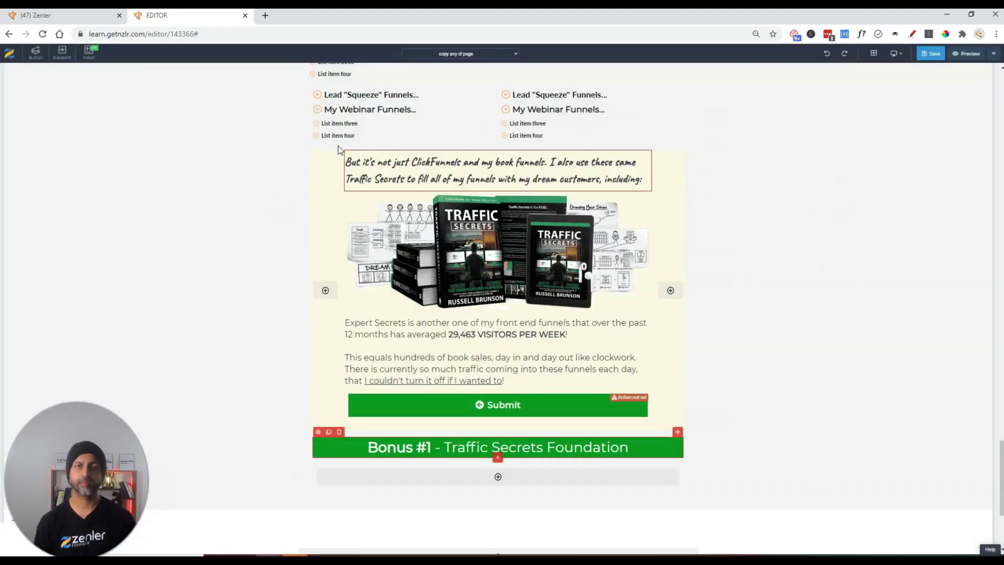
scroll(498, 340, "down", 3)
left_click(498, 318)
scroll(515, 318, "down", 5)
left_click(690, 368)
Fill the inner row with the original's "How To Fill Your Funnels With Your Dream Customers!" headline, red "Total Value: $97.00" line, laptop image and body copy.
key("alt+Tab")
left_click_drag(389, 130, 582, 172)
key("alt+Tab")
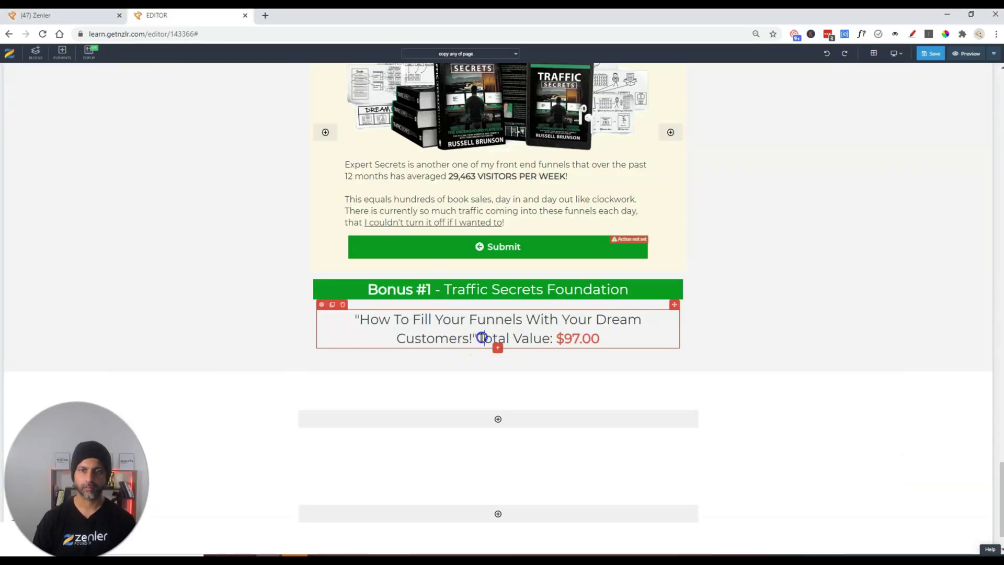
left_click_drag(497, 352, 527, 410)
key("alt+w")
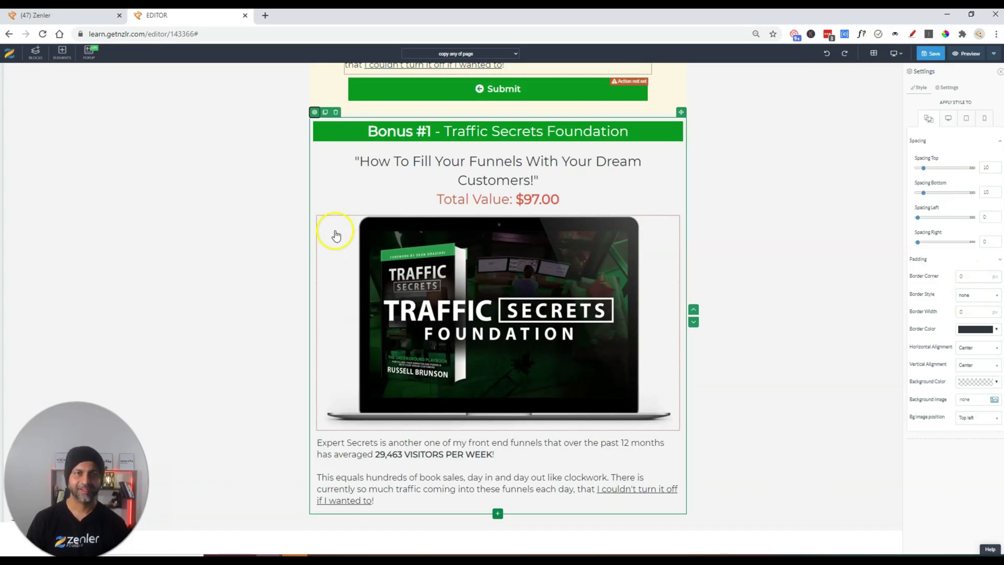
Give the bonus box a solid 1 px green border and set its title bar's left and right spacing to -10.
left_click(328, 231)
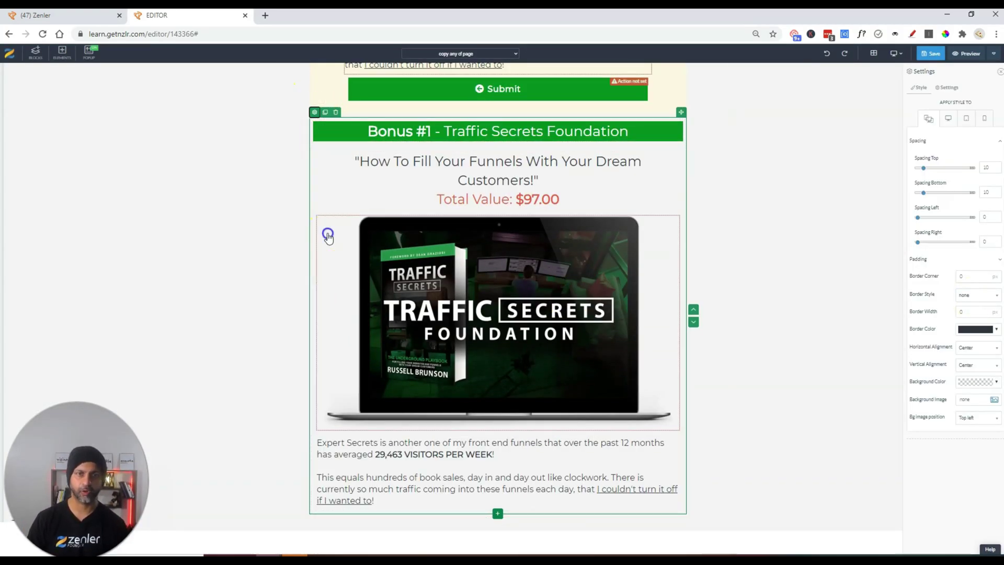
left_click(405, 194)
left_click(378, 145)
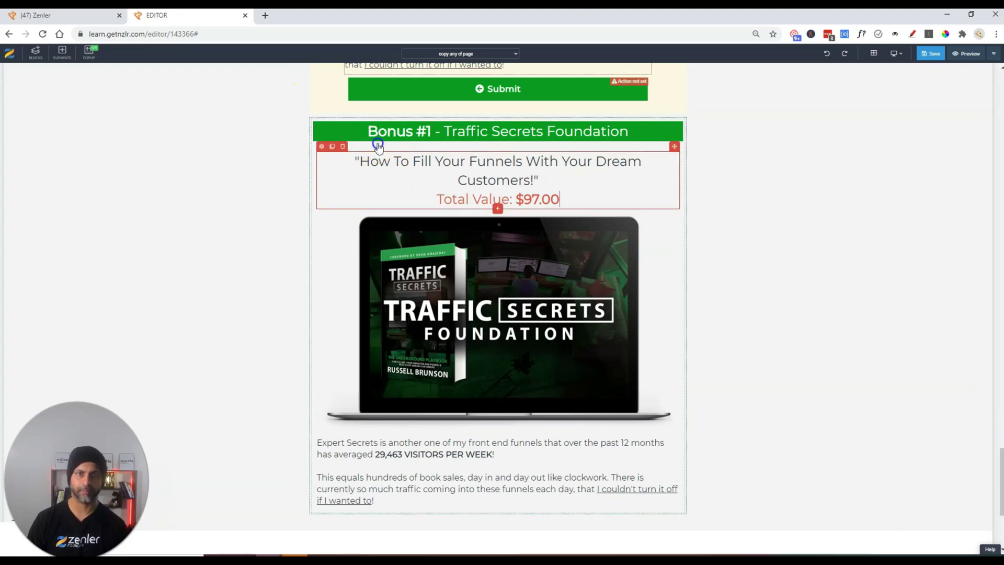
left_click(413, 240)
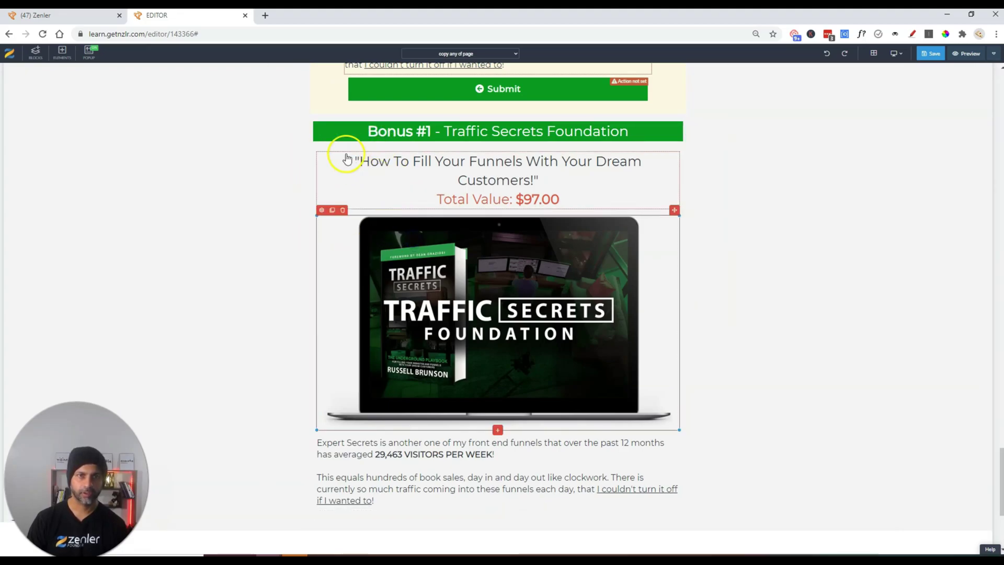
left_click(313, 145)
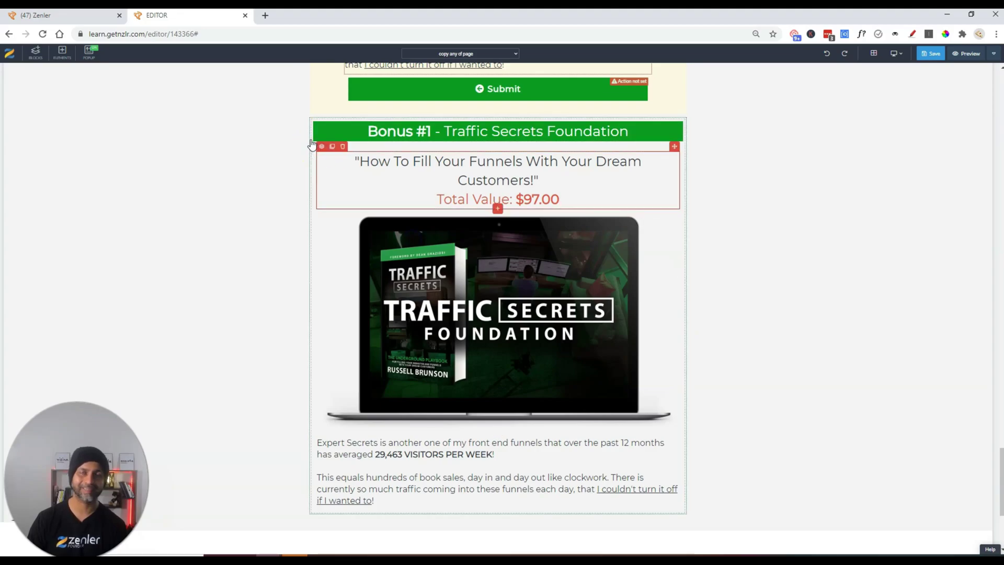
left_click(315, 120)
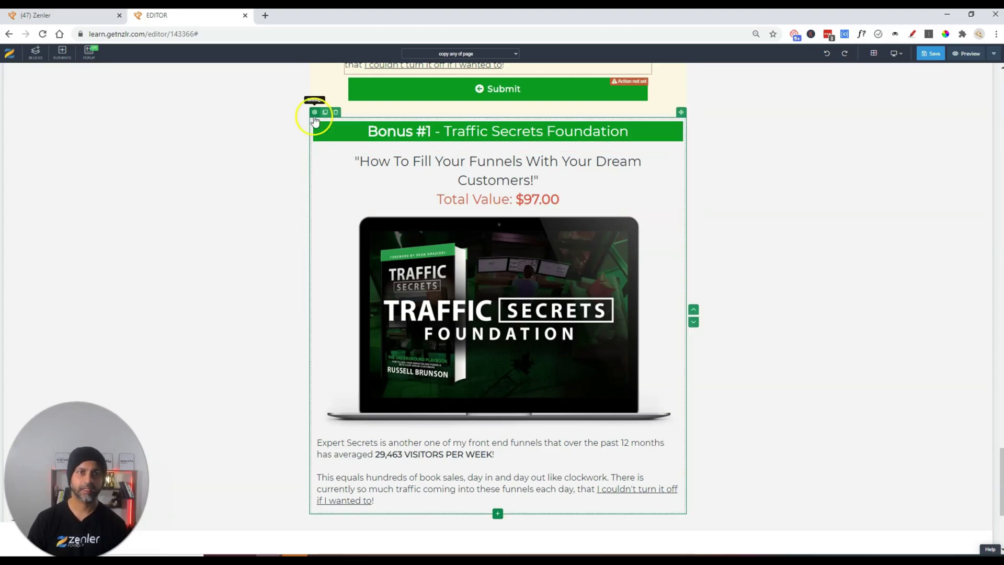
left_click(314, 114)
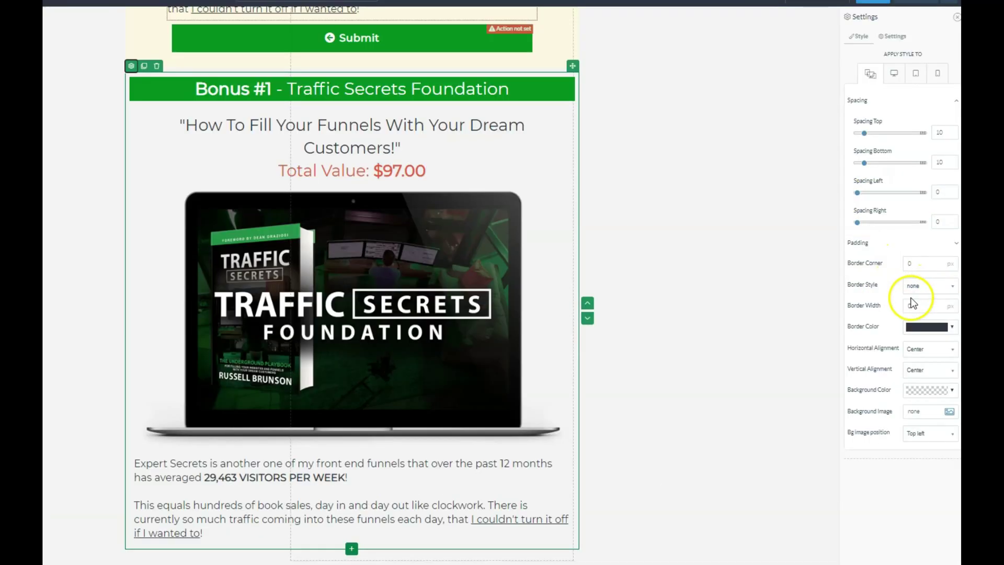
left_click(970, 293)
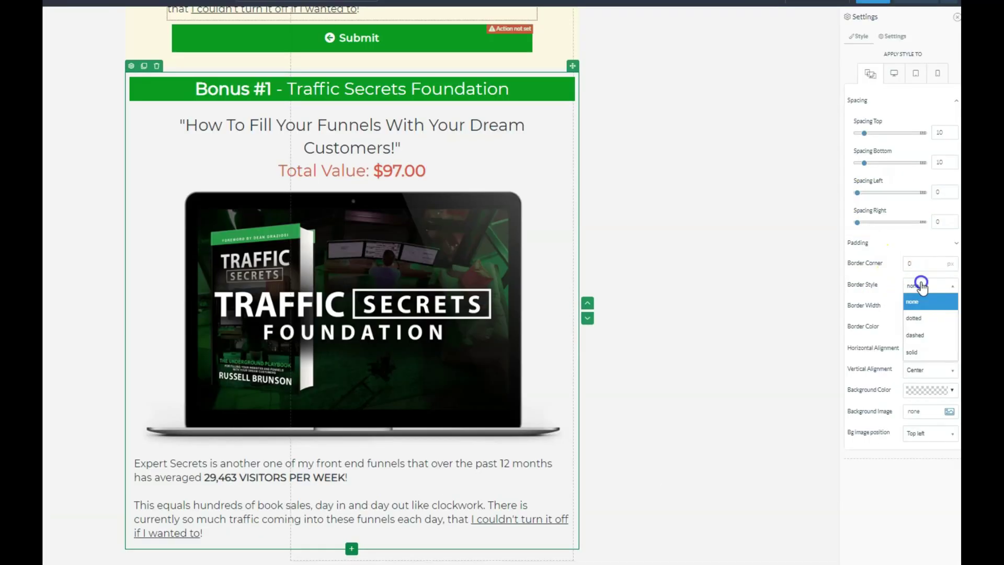
left_click(918, 352)
left_click(896, 310)
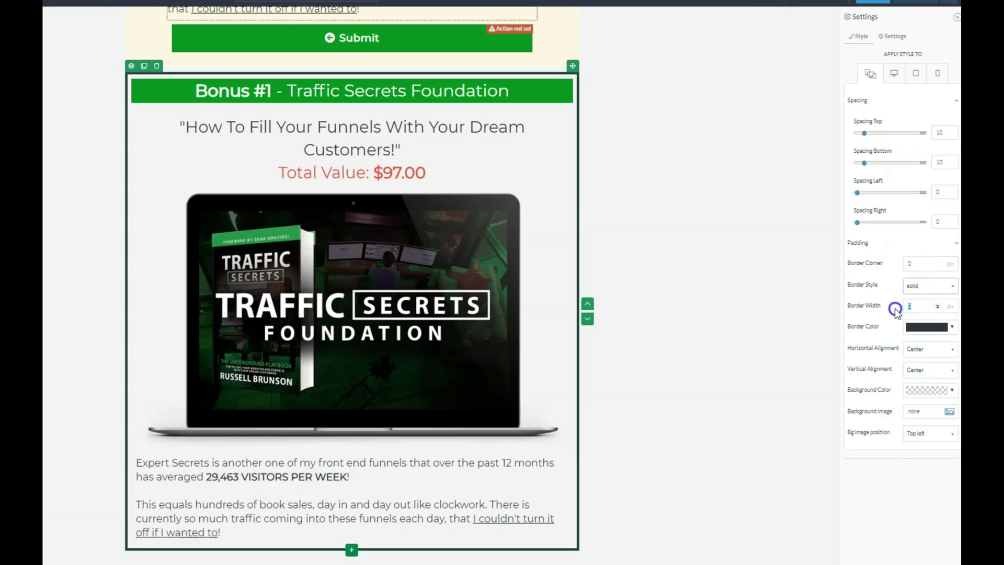
type("1")
left_click(924, 327)
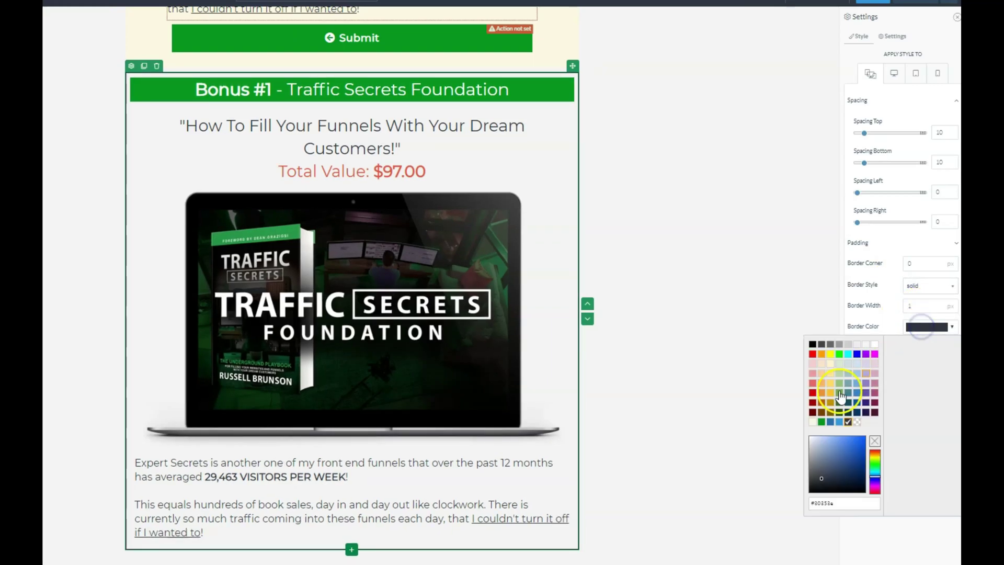
left_click(822, 422)
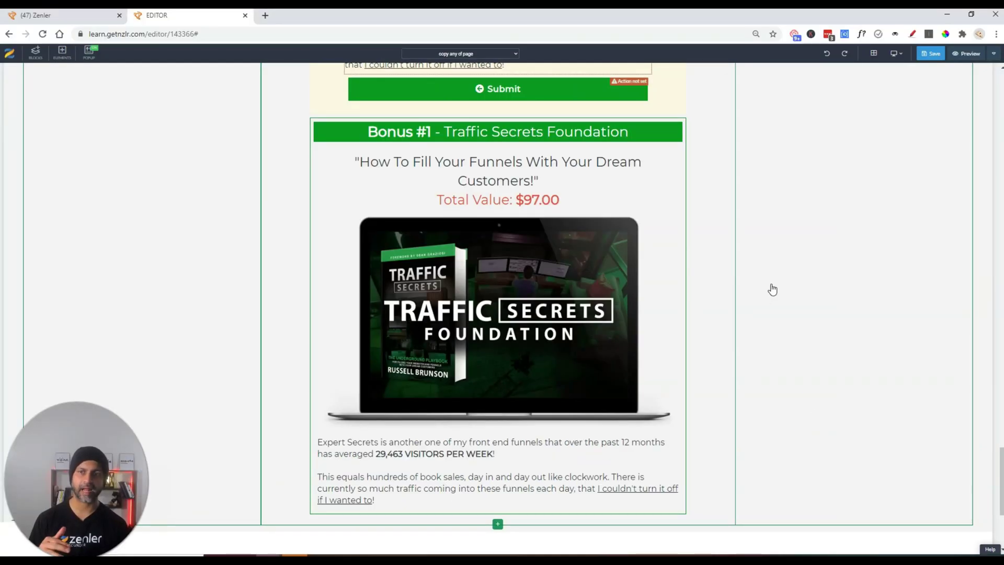
scroll(773, 289, "up", 4)
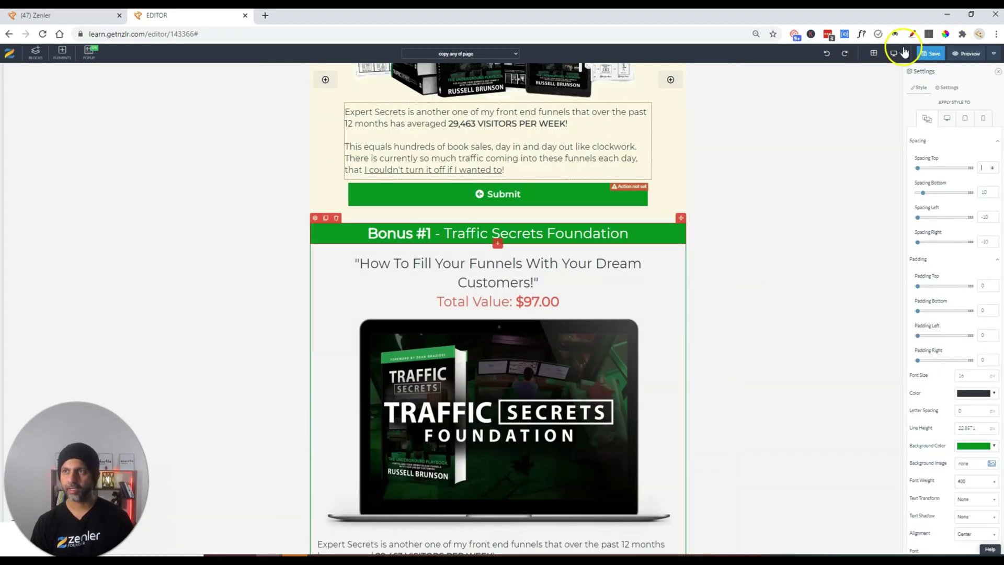
Open the page preview and review the recreated sections through to the Bonus #1 box.
left_click(972, 56)
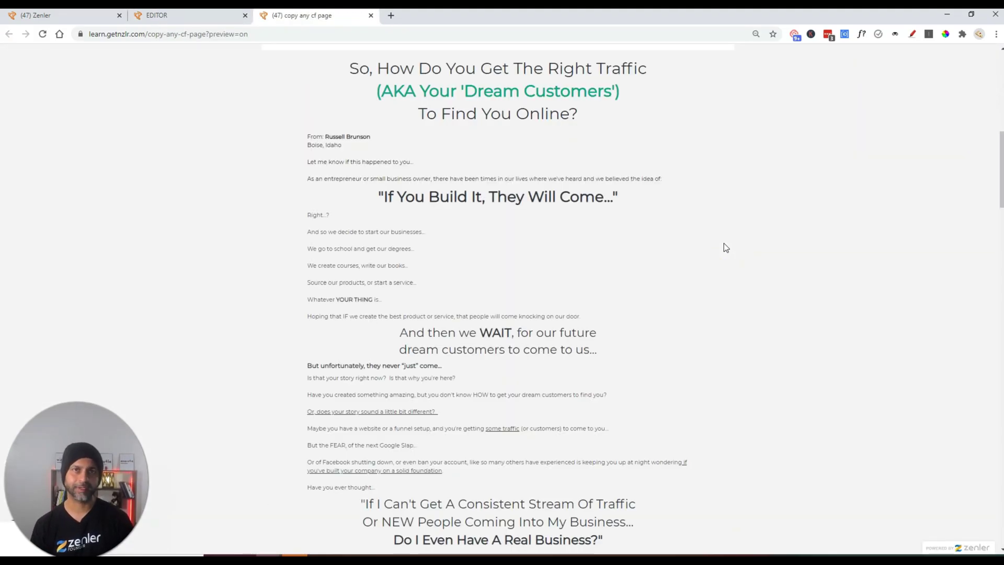
scroll(724, 243, "up", 6)
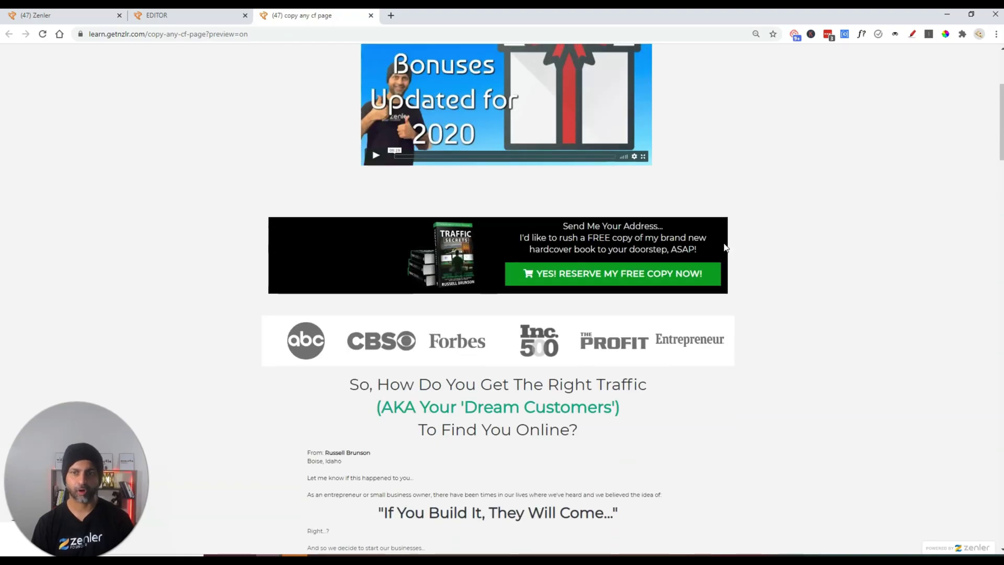
scroll(724, 247, "down", 15)
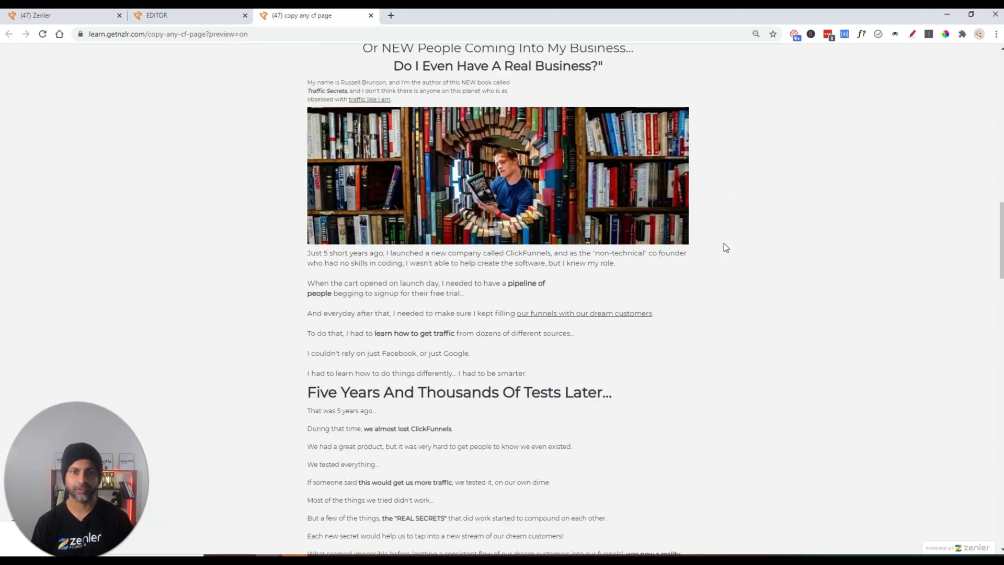
scroll(726, 247, "down", 15)
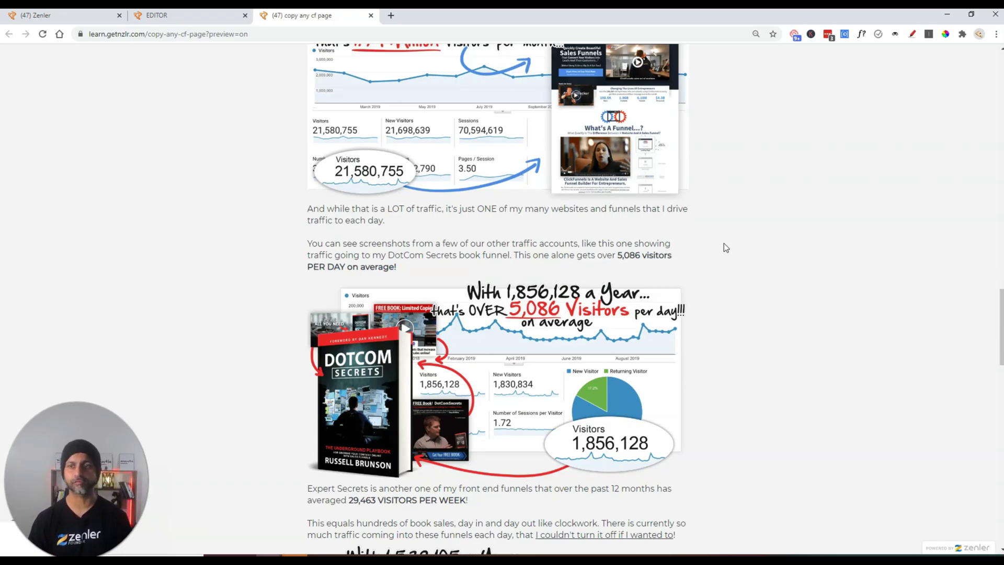
scroll(723, 243, "down", 17)
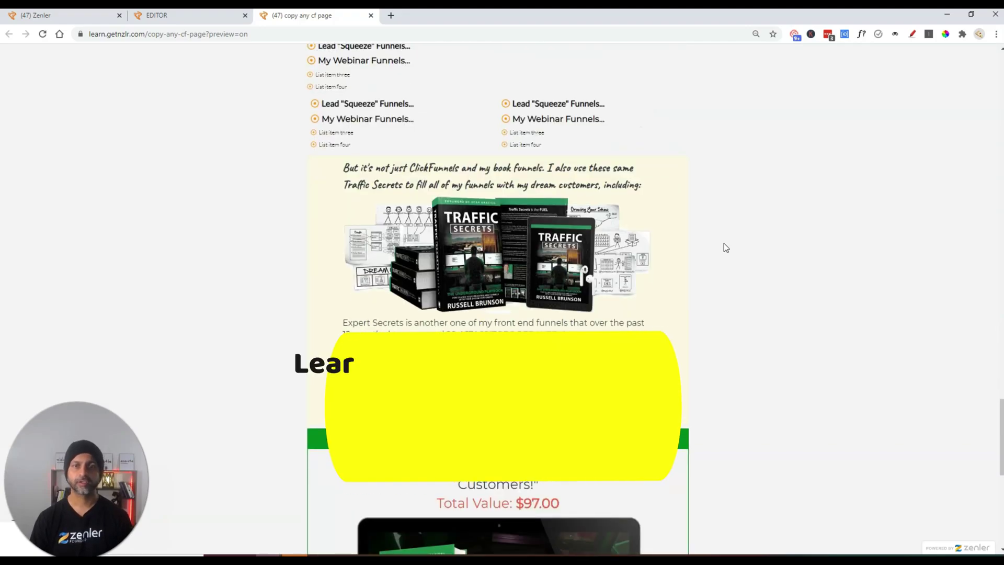
scroll(724, 243, "down", 6)
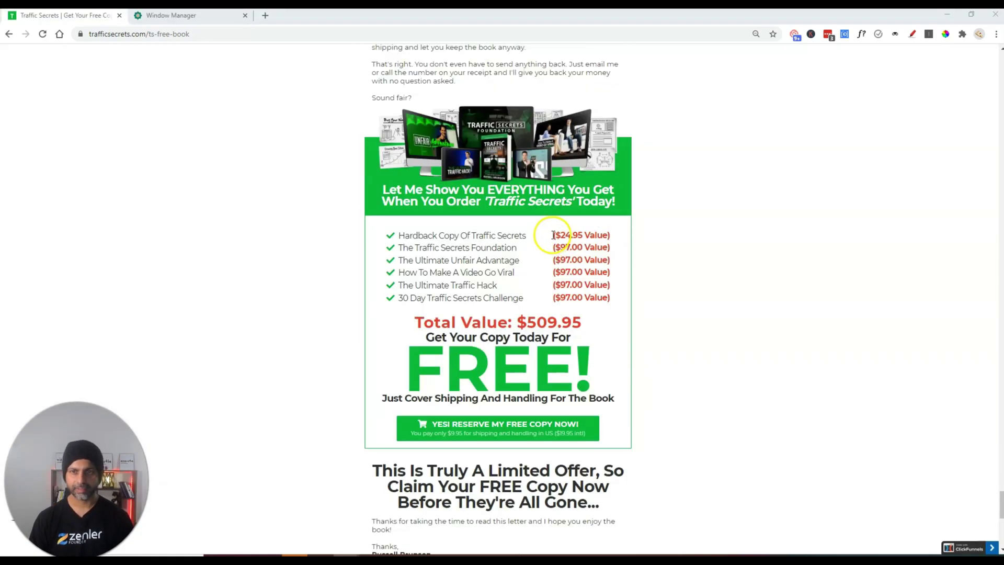
Examine the original page's offer summary box, including its green headline band, checklist, value column and total.
left_click_drag(544, 235, 615, 305)
left_click(614, 305)
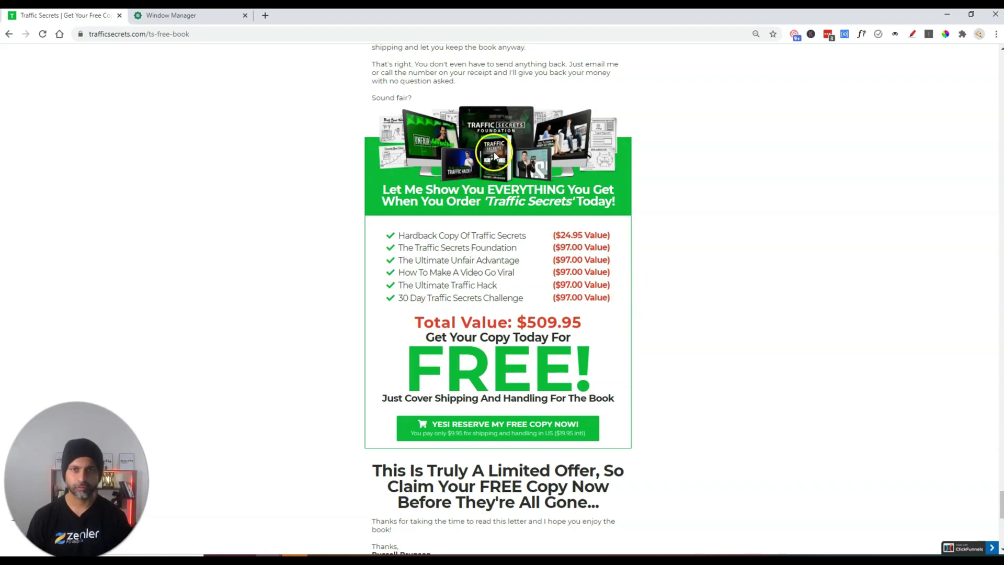
left_click_drag(477, 198, 645, 208)
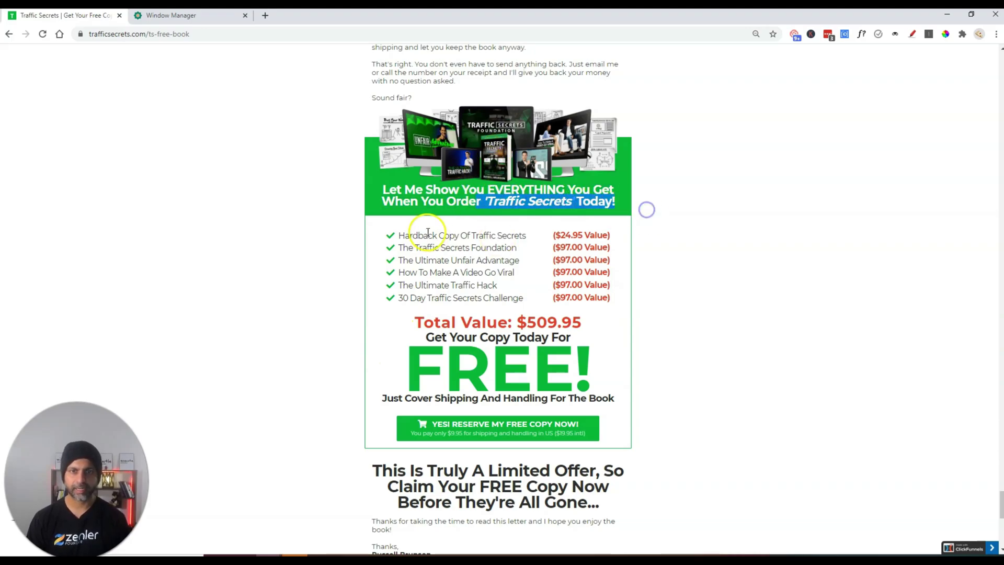
left_click_drag(390, 239, 416, 236)
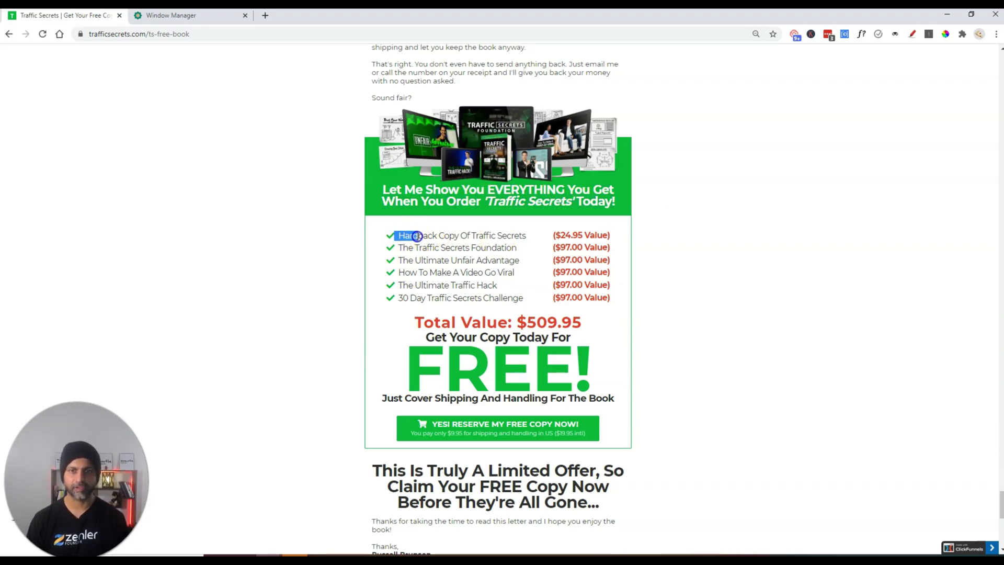
left_click_drag(560, 235, 620, 337)
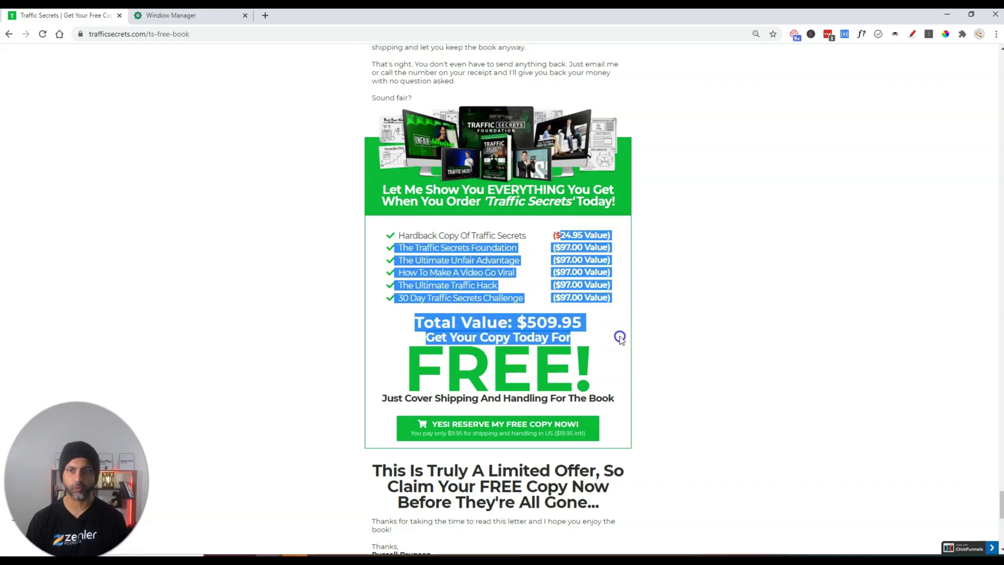
left_click(616, 325)
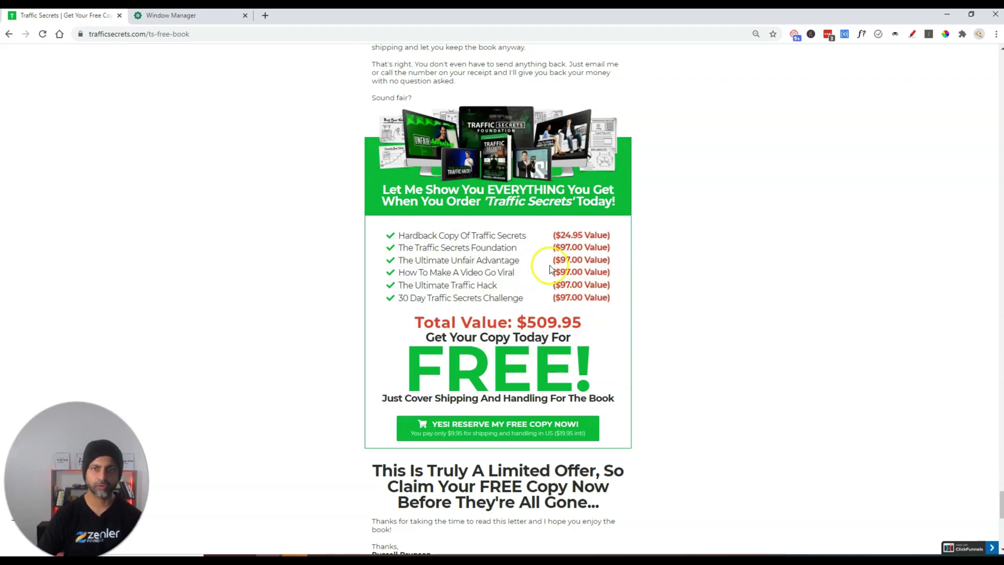
Return to the page editor, add a full-width row beneath the bonus box and place the book bundle image in it.
key("alt+Tab")
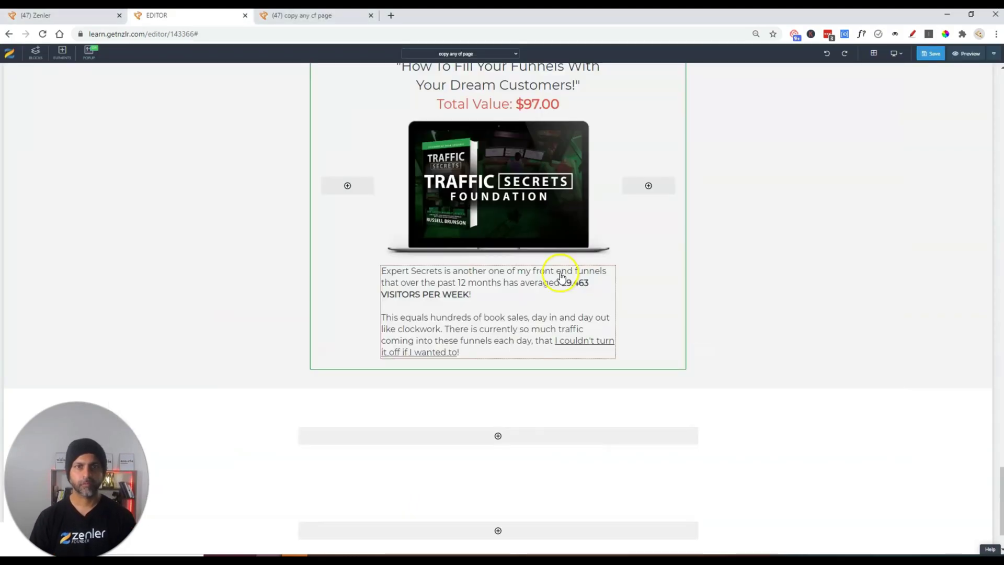
left_click(501, 378)
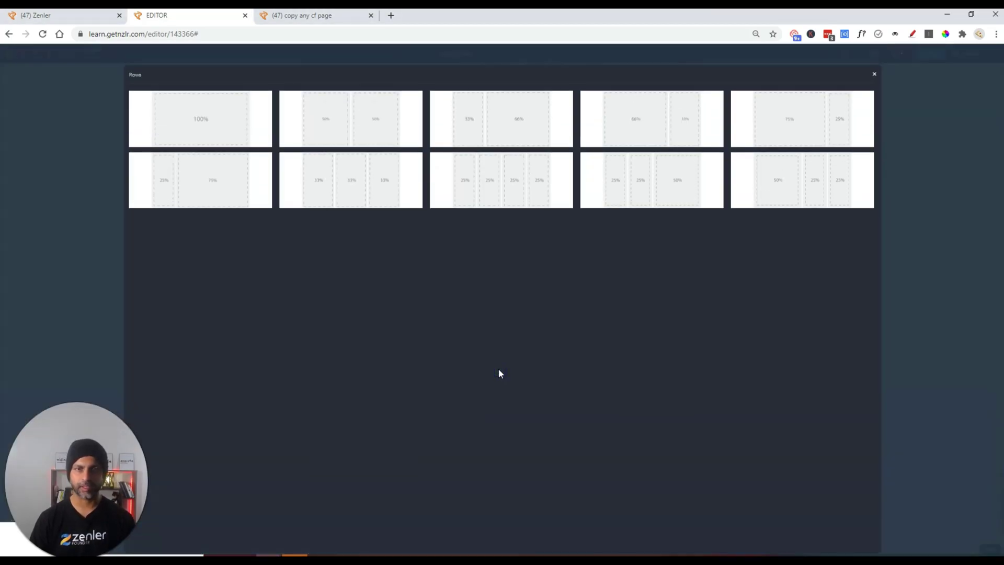
left_click(291, 127)
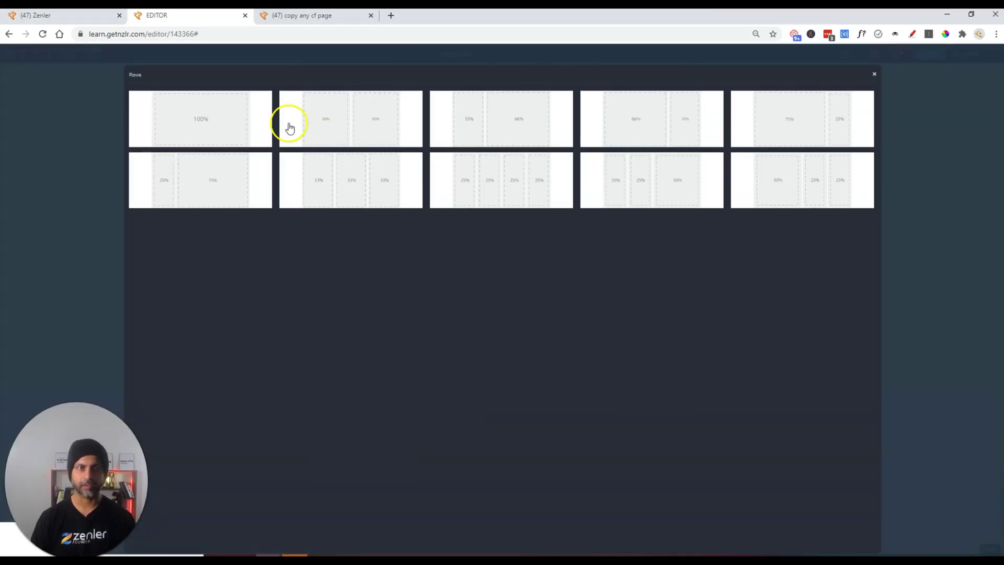
left_click(208, 141)
left_click(492, 386)
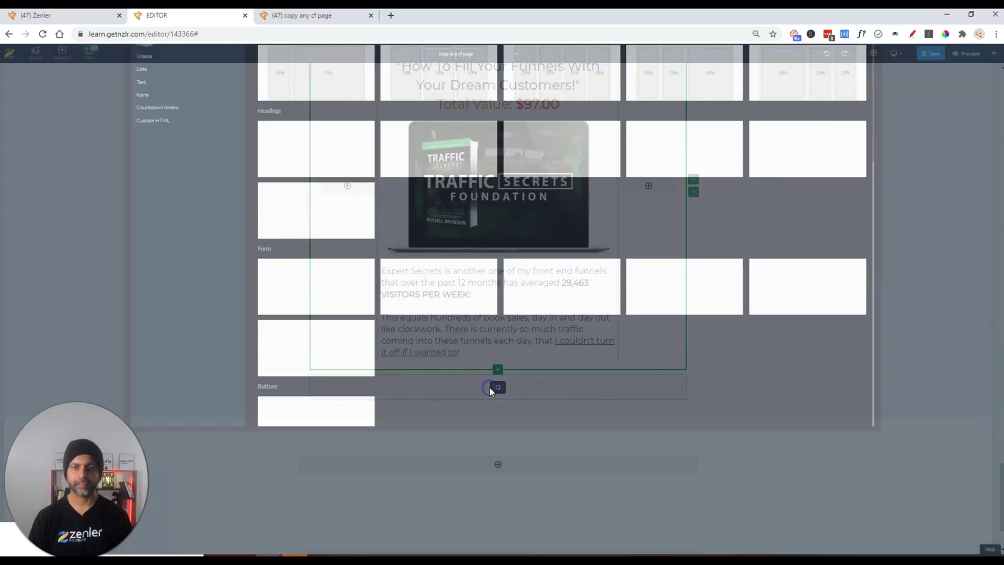
scroll(393, 388, "down", 5)
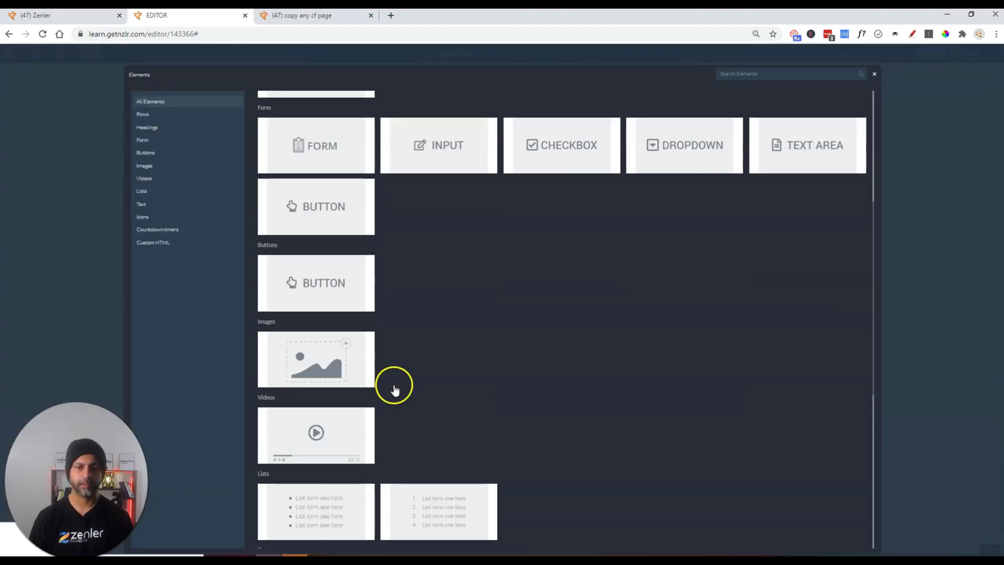
left_click(332, 367)
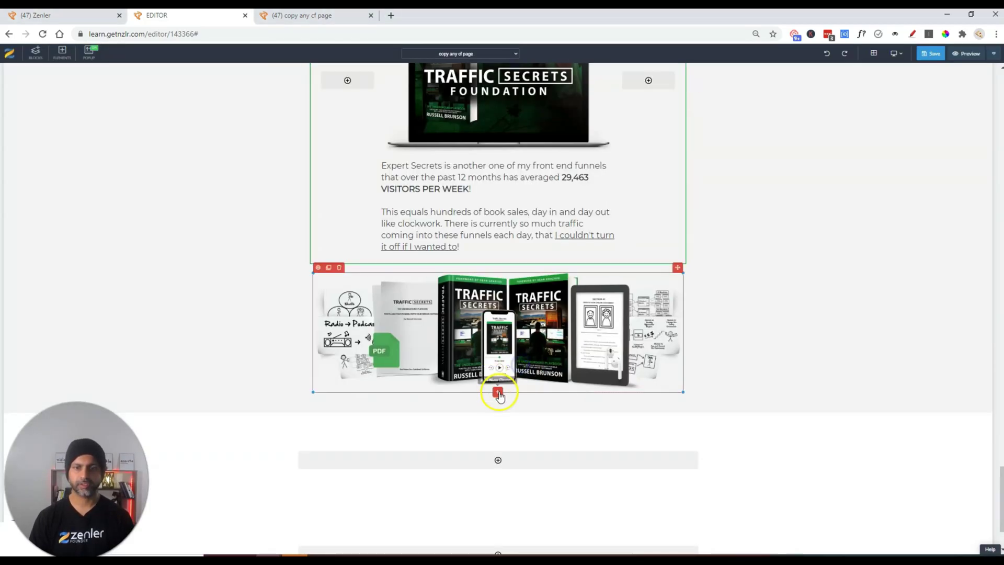
Add the heading "Let Me Show You EVERYTHING You Get When You Order 'Traffic Secrets' Today!" beneath the book bundle image.
left_click(498, 392)
left_click(326, 288)
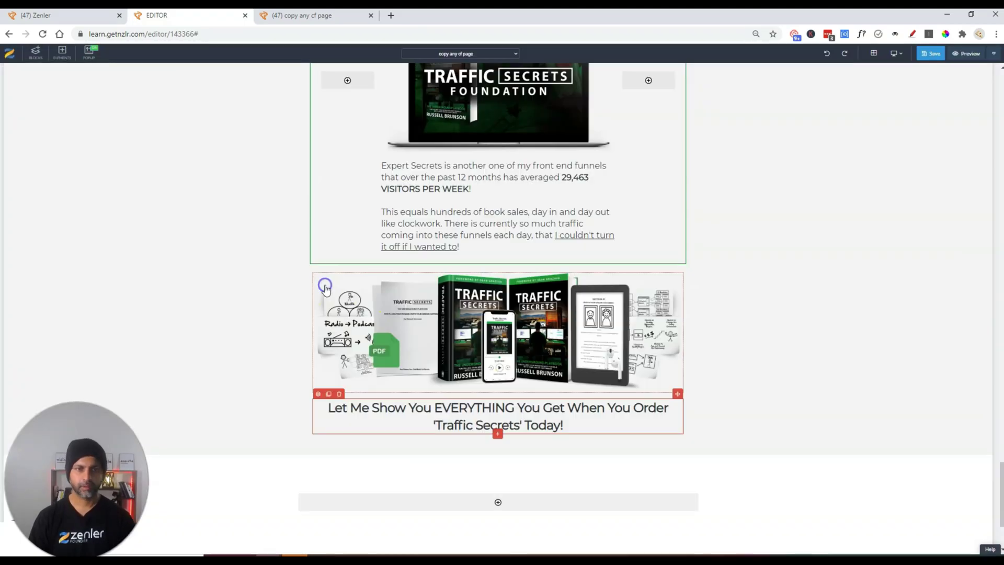
left_click(320, 276)
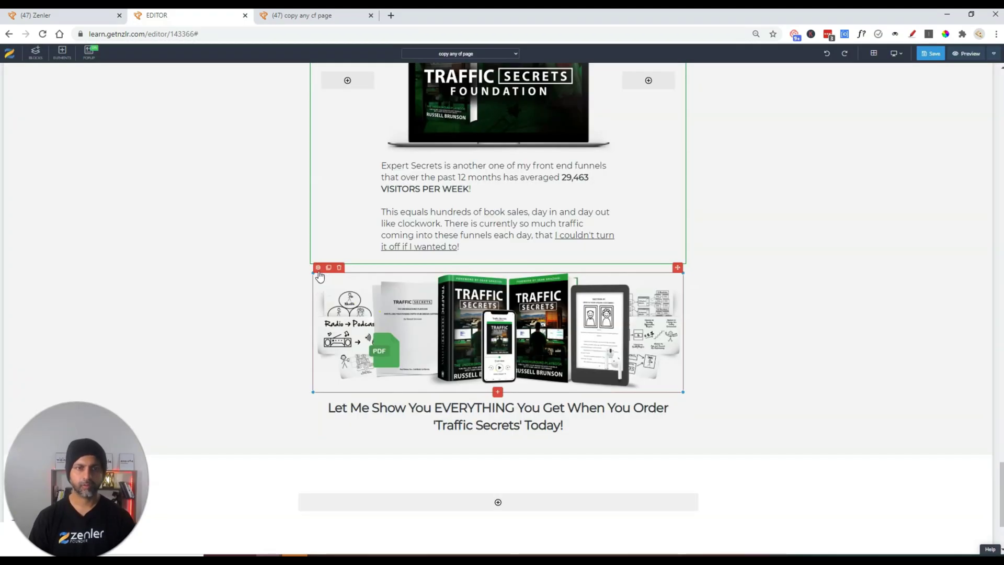
left_click(320, 415)
Give the book bundle row a green background and make its headline text white.
left_click(317, 395)
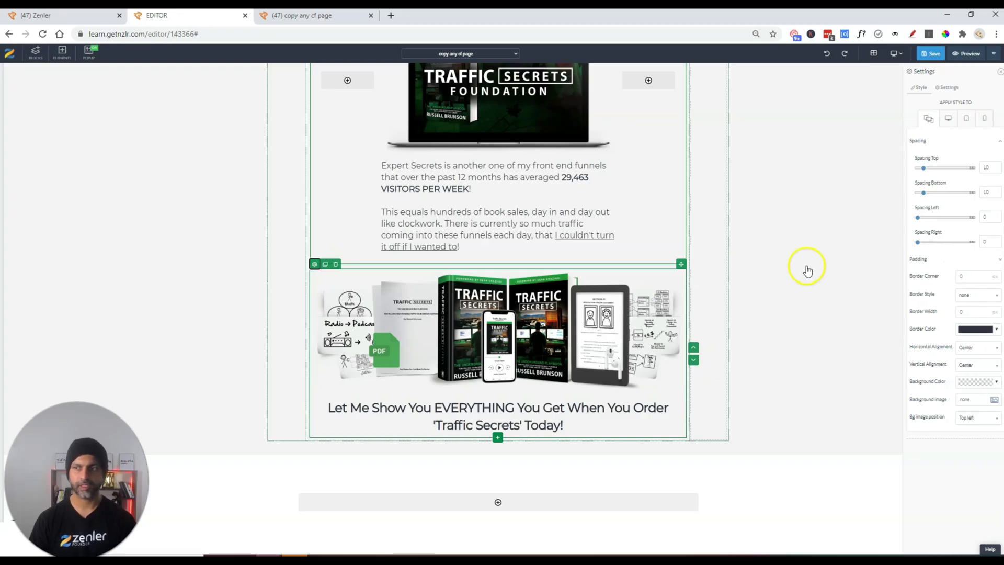
left_click(973, 383)
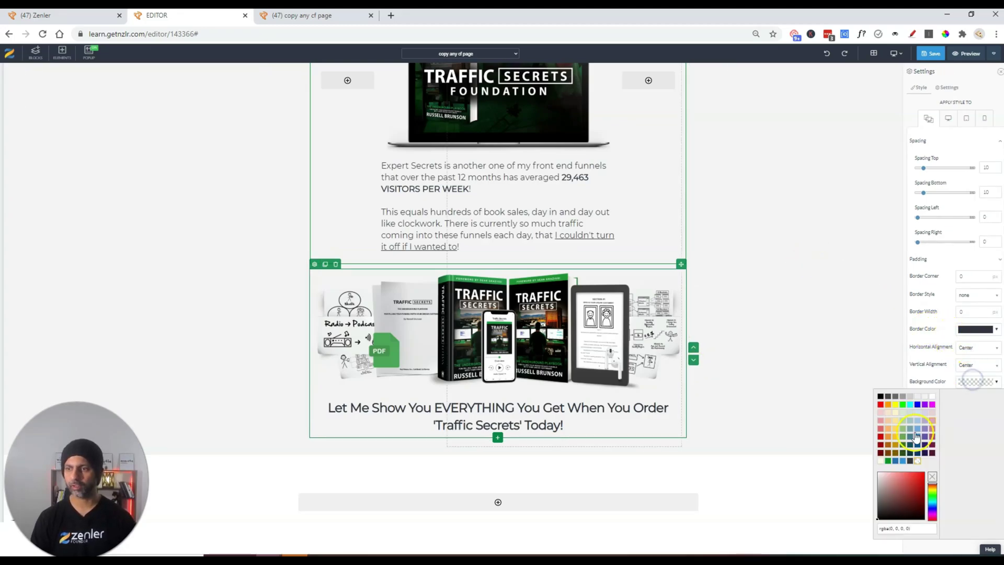
left_click(889, 462)
left_click(554, 420)
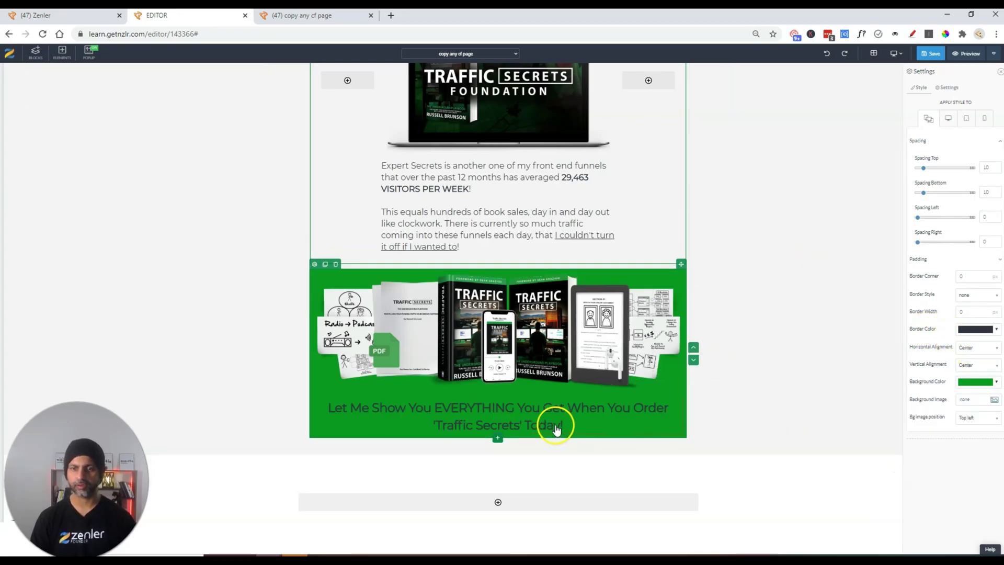
triple_click(555, 425)
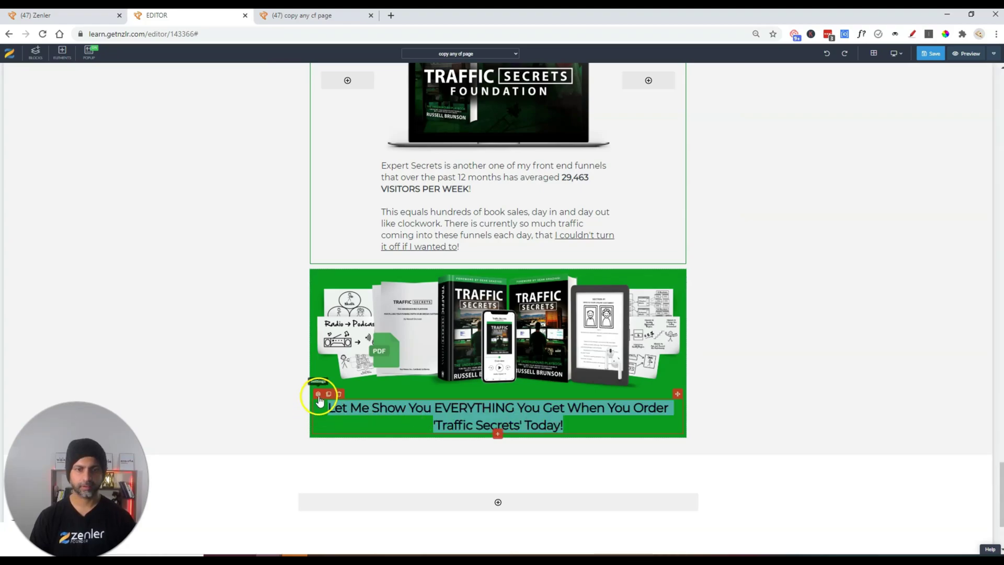
left_click(550, 425)
left_click(529, 444)
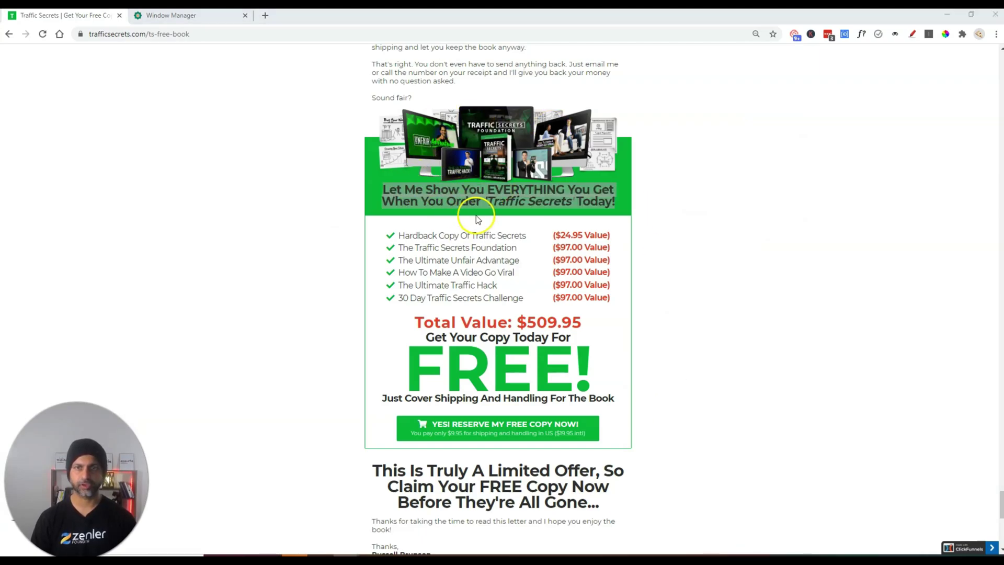
Check the original's first checklist item and its value, and add a 66%/33% two-column row beneath the green headline band.
left_click(397, 236)
left_click_drag(418, 238, 607, 234)
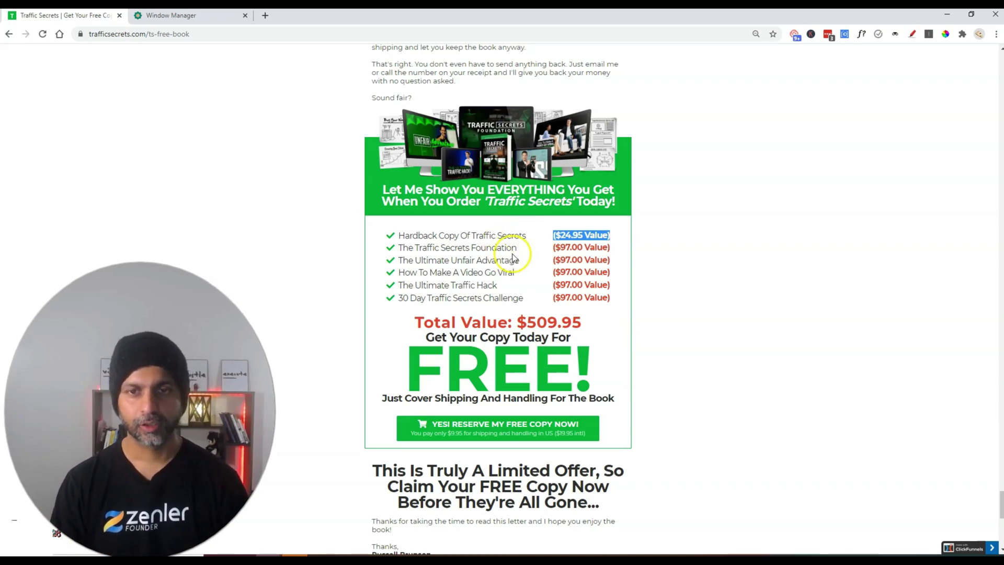
left_click(497, 231)
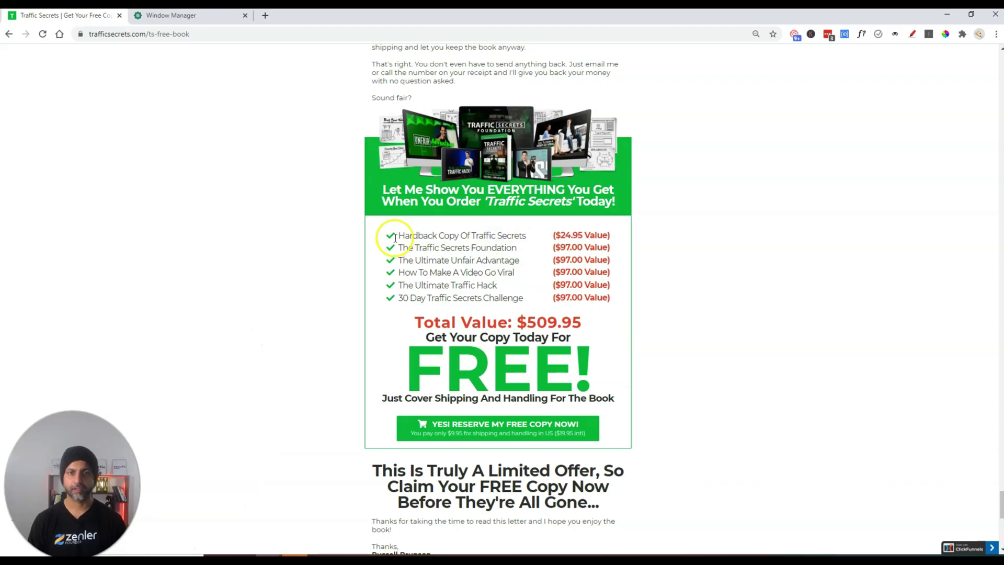
left_click_drag(549, 236, 619, 236)
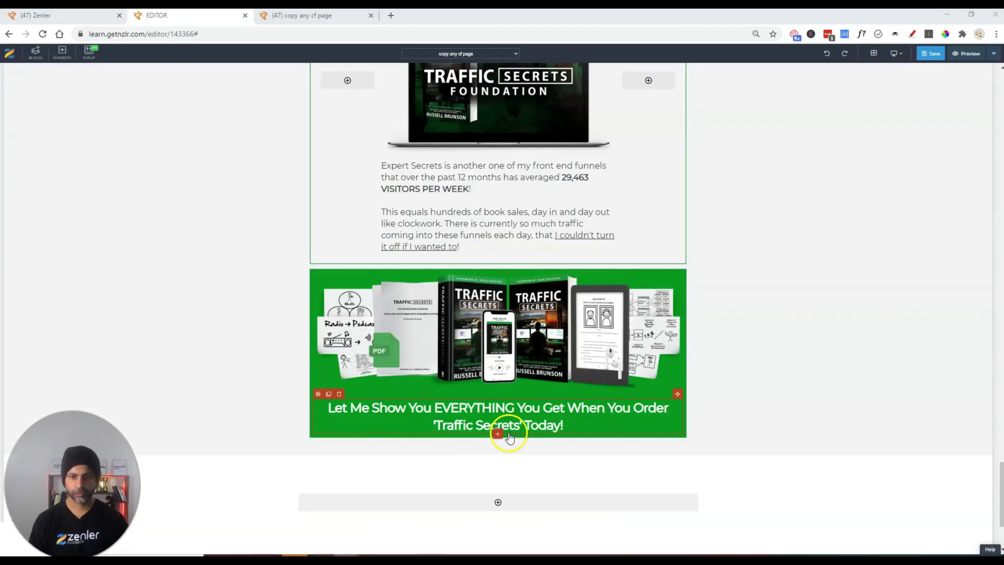
left_click(499, 442)
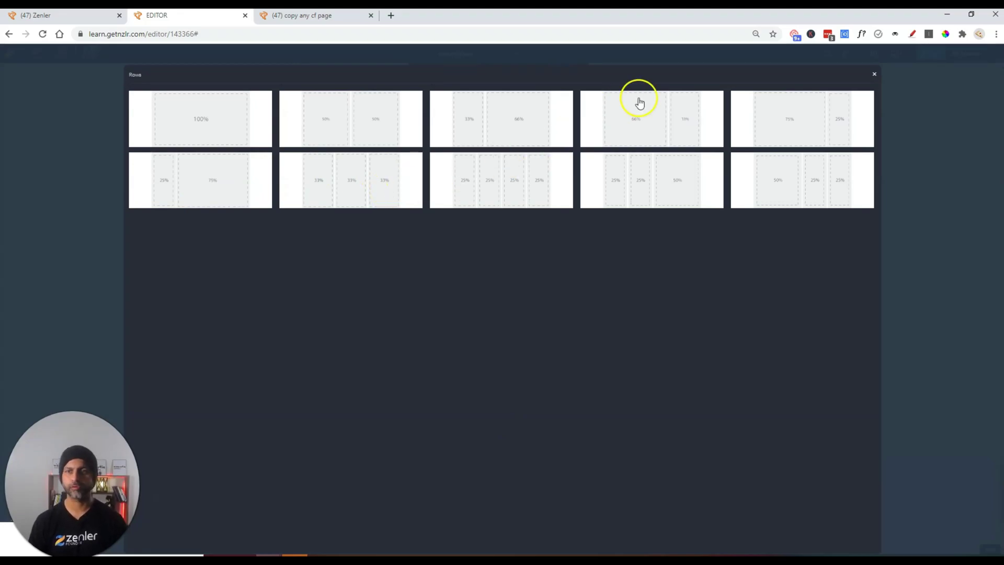
left_click(697, 125)
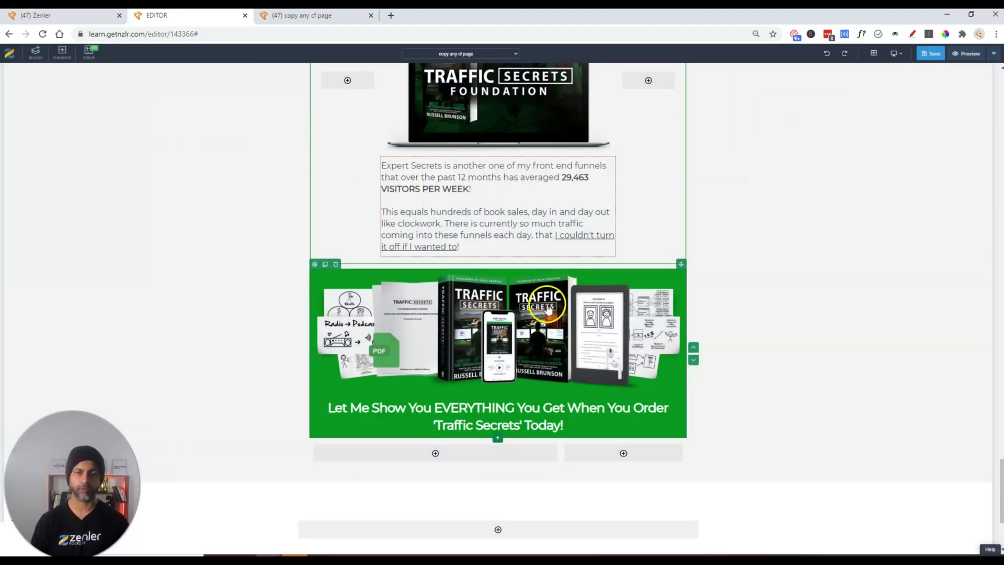
Fill the new row with a green check-mark list reading "Hardback Copy Of Traffic Secrets" and a "($24.95 Value)" text beside it.
left_click(452, 458)
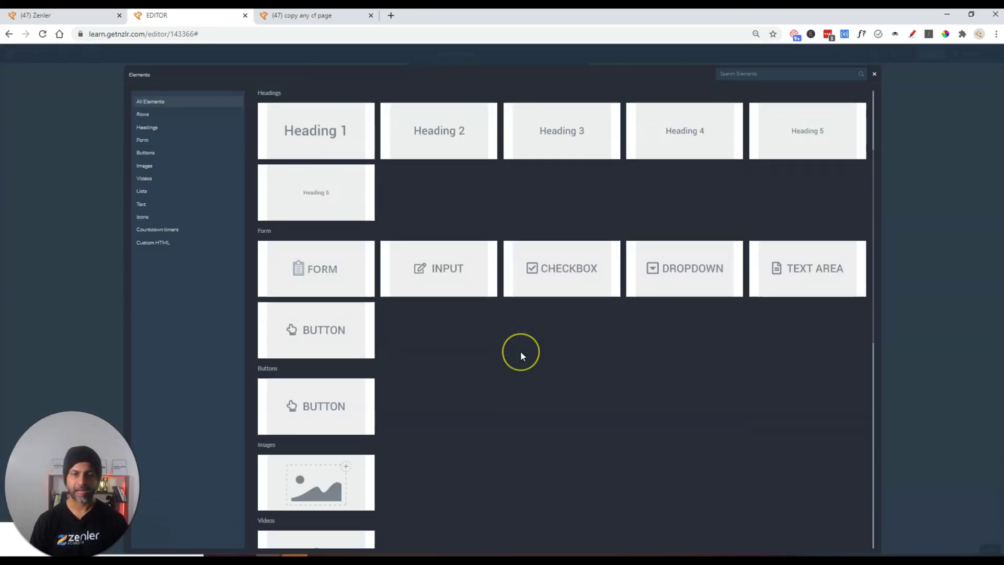
scroll(520, 351, "down", 5)
left_click(275, 343)
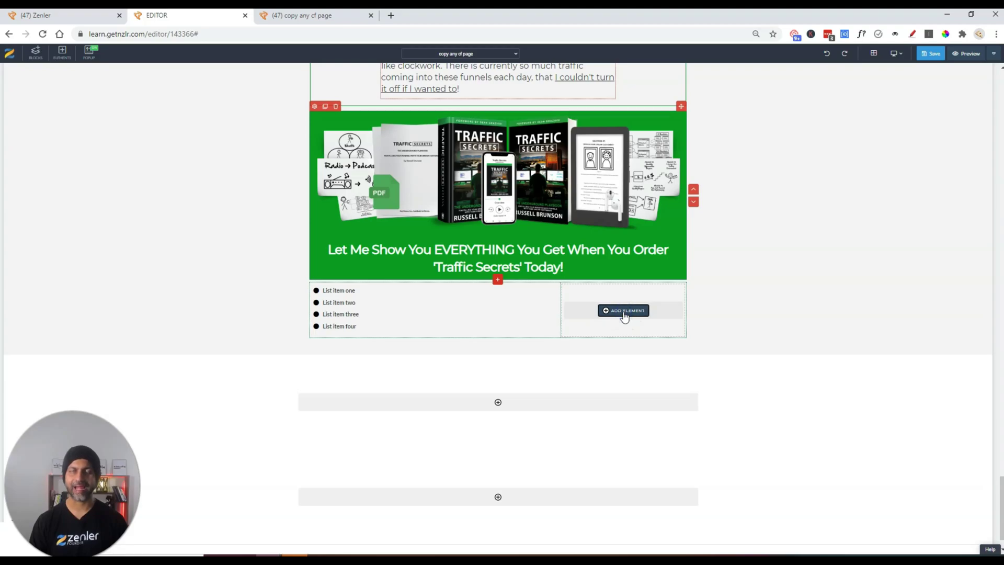
left_click(624, 311)
scroll(622, 314, "down", 4)
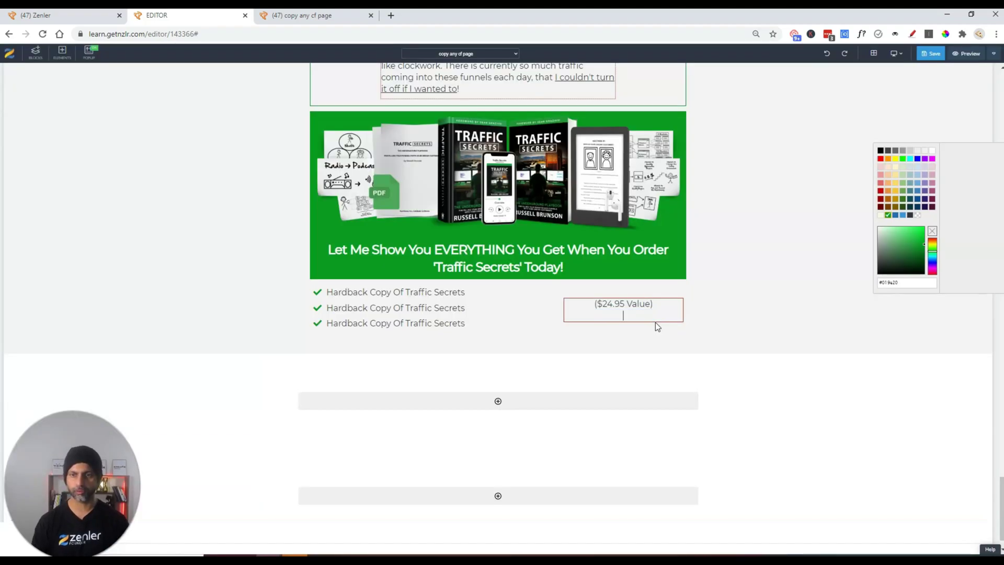
Delete the repeated "Hardback Copy Of Traffic Secrets" items so the checklist keeps a single entry.
left_click(492, 325)
triple_click(493, 325)
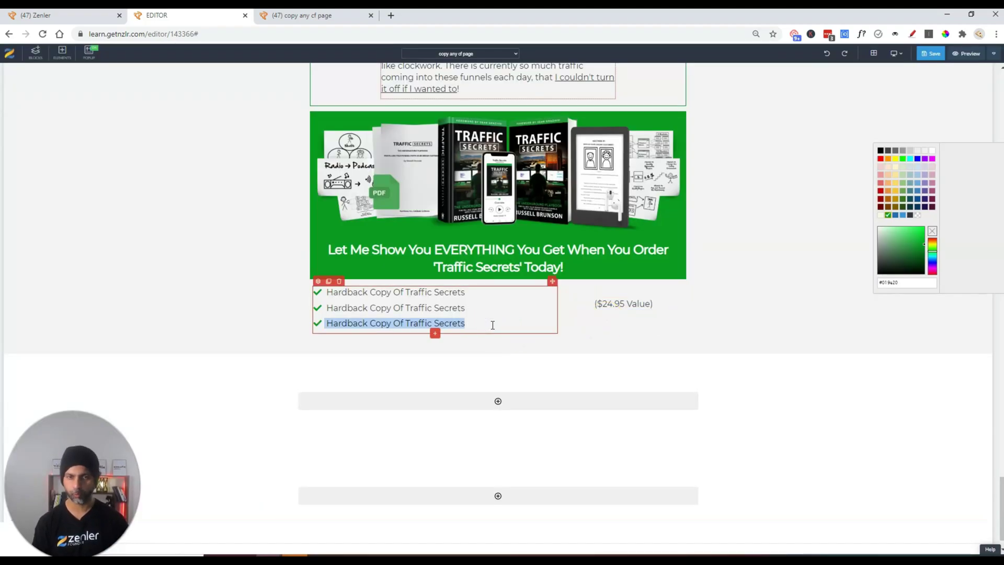
key("BackSpace")
key("BackSpace")
left_click(571, 307)
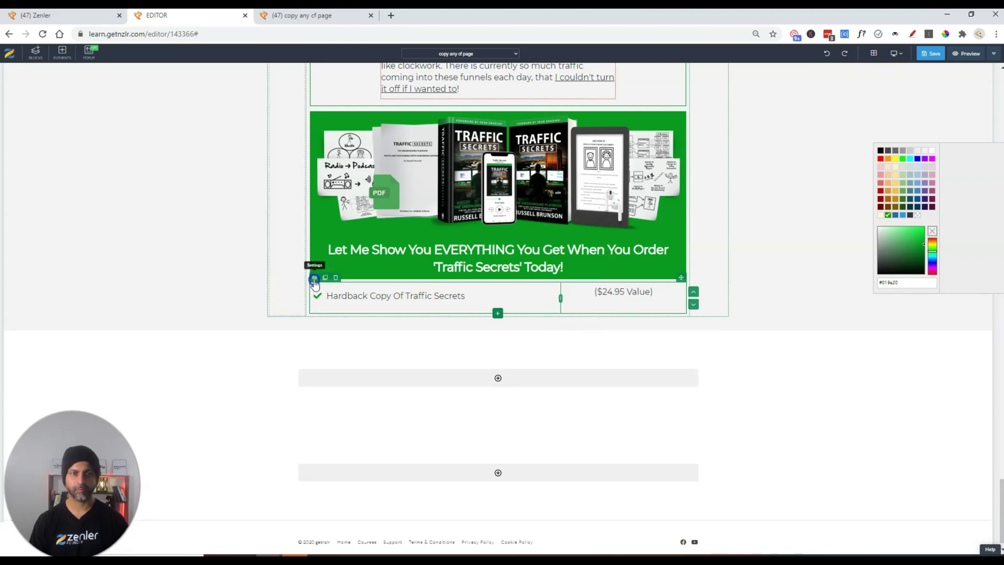
Set the checklist row's vertical alignment to Top and its spacing to 0, and clone it to make four rows.
left_click(315, 277)
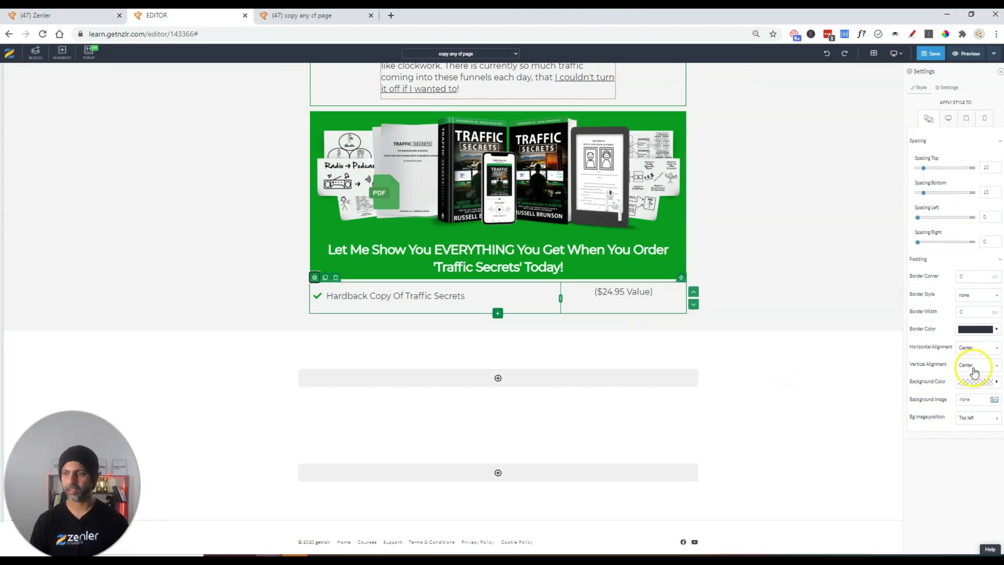
left_click(977, 365)
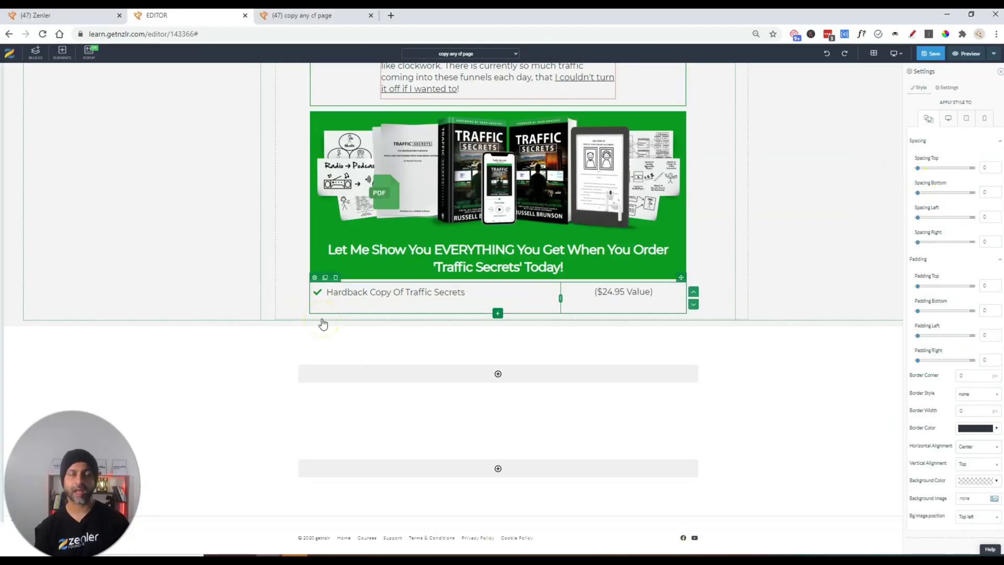
left_click(326, 277)
Make the first row's "($24.95 Value)" text bold and dark red.
left_click(629, 293)
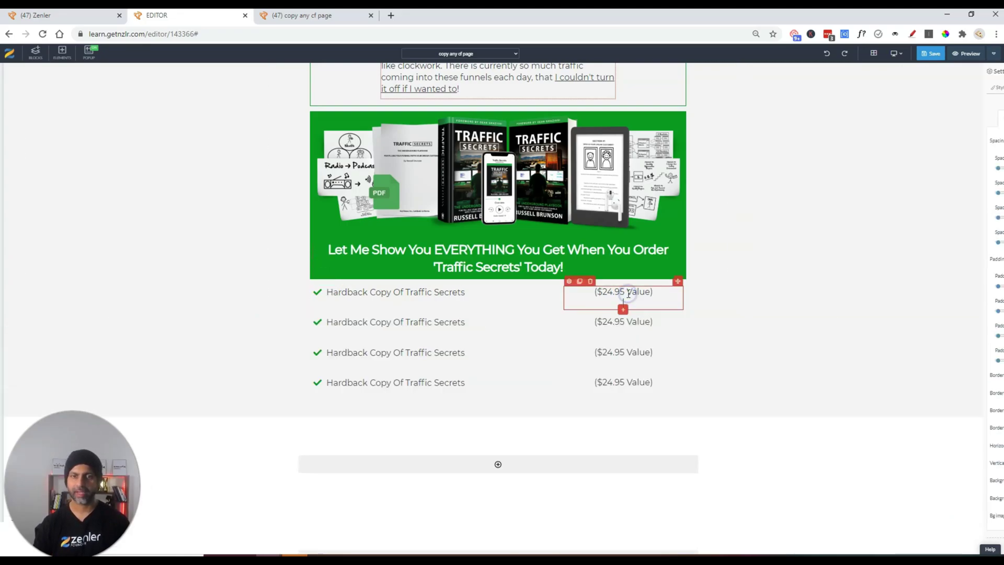
triple_click(628, 294)
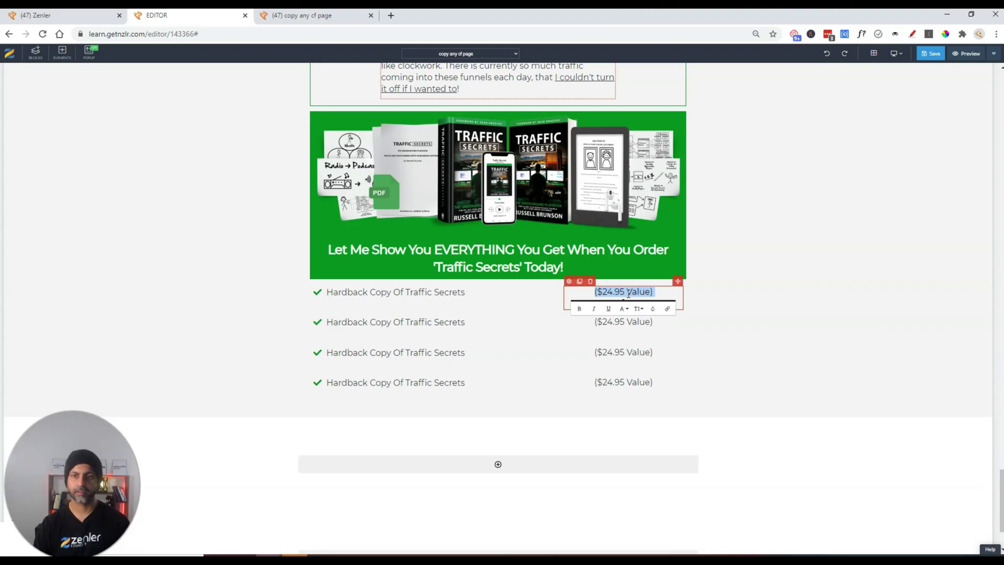
left_click(579, 309)
left_click(653, 308)
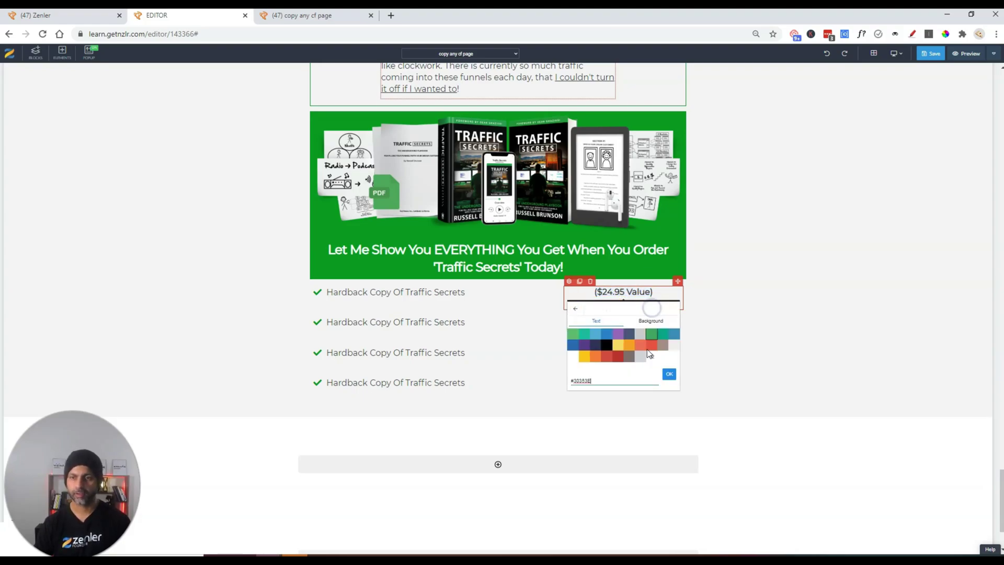
left_click(647, 344)
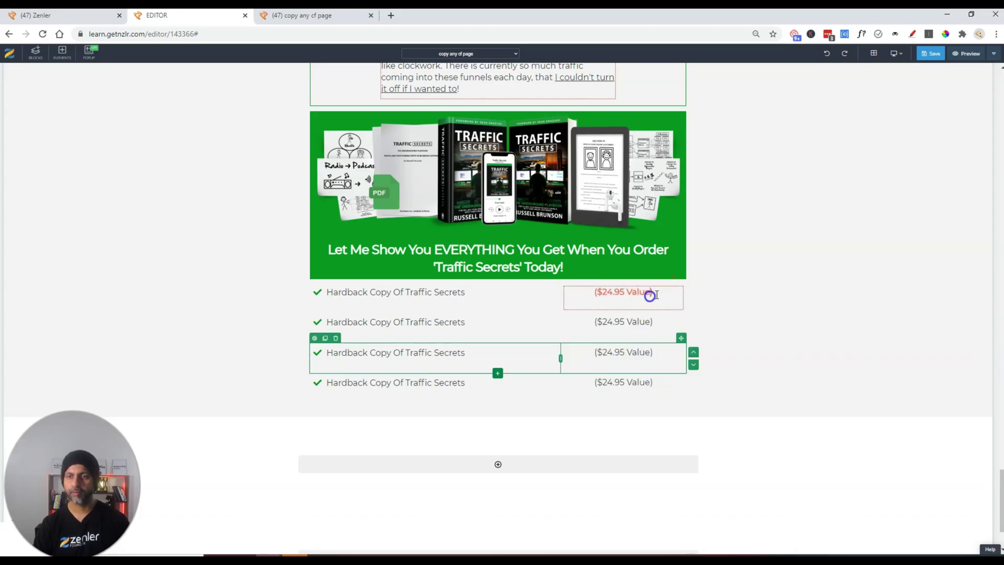
triple_click(654, 292)
left_click(652, 309)
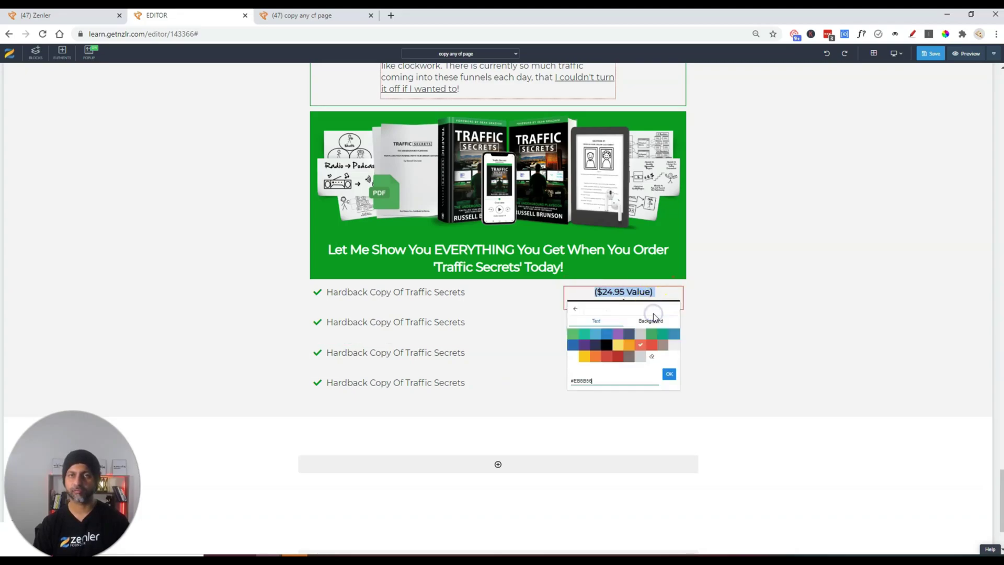
left_click(672, 373)
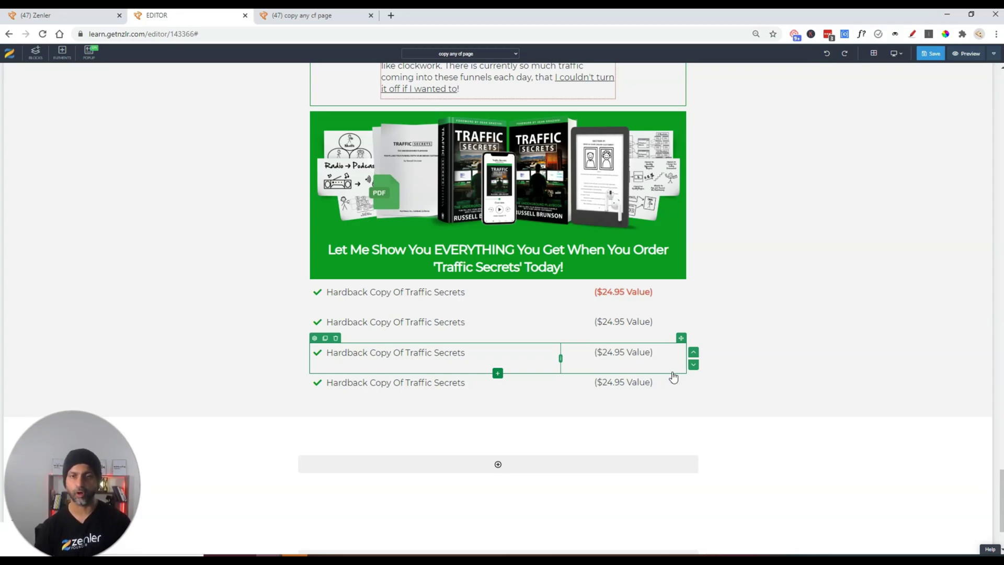
Switch to the original Traffic Secrets page and review its closing letter, call-to-action banner and footer.
key("alt+Tab")
key("alt+Tab")
key("alt+Tab")
key("alt+Tab")
key("alt+shift+Tab")
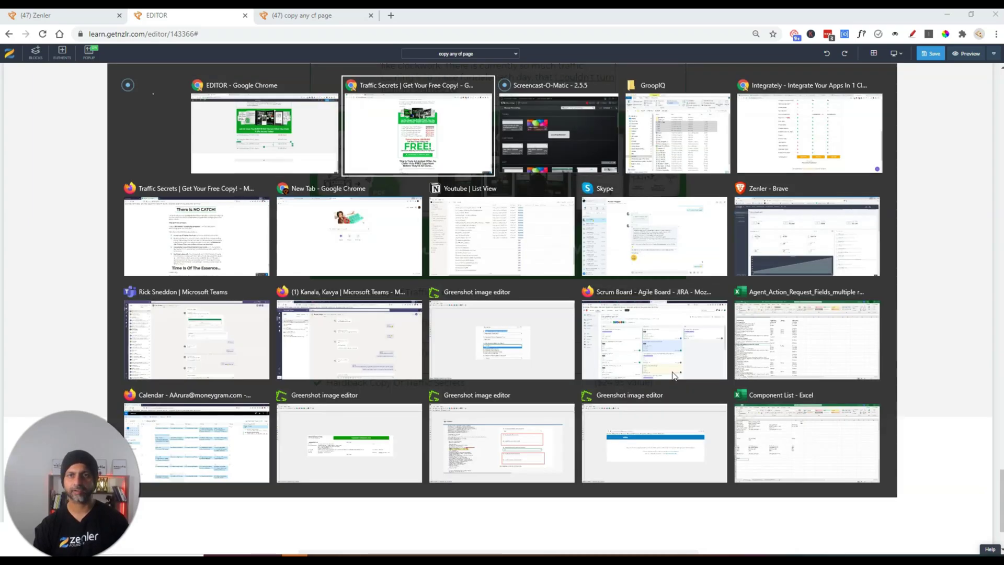
scroll(673, 376, "down", 10)
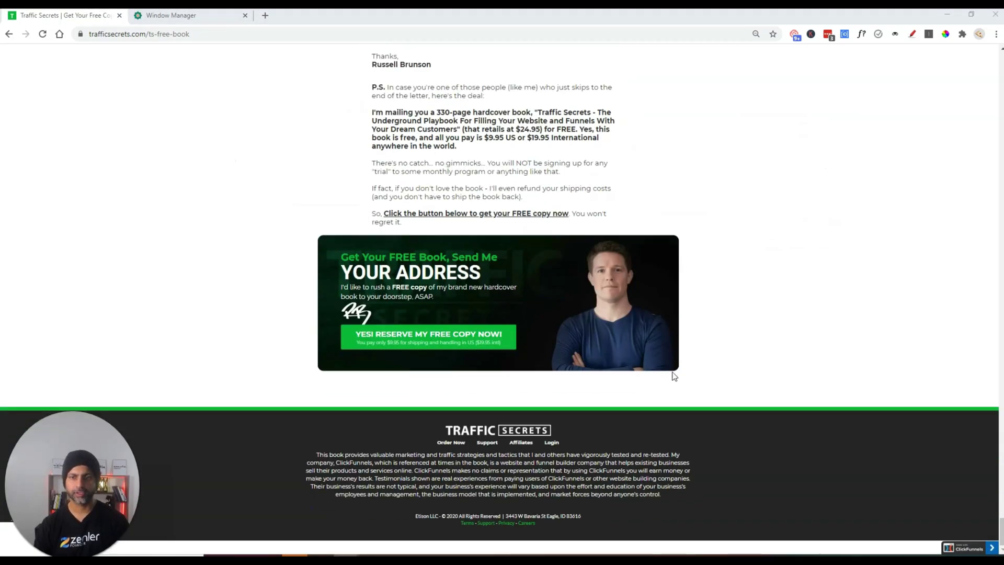